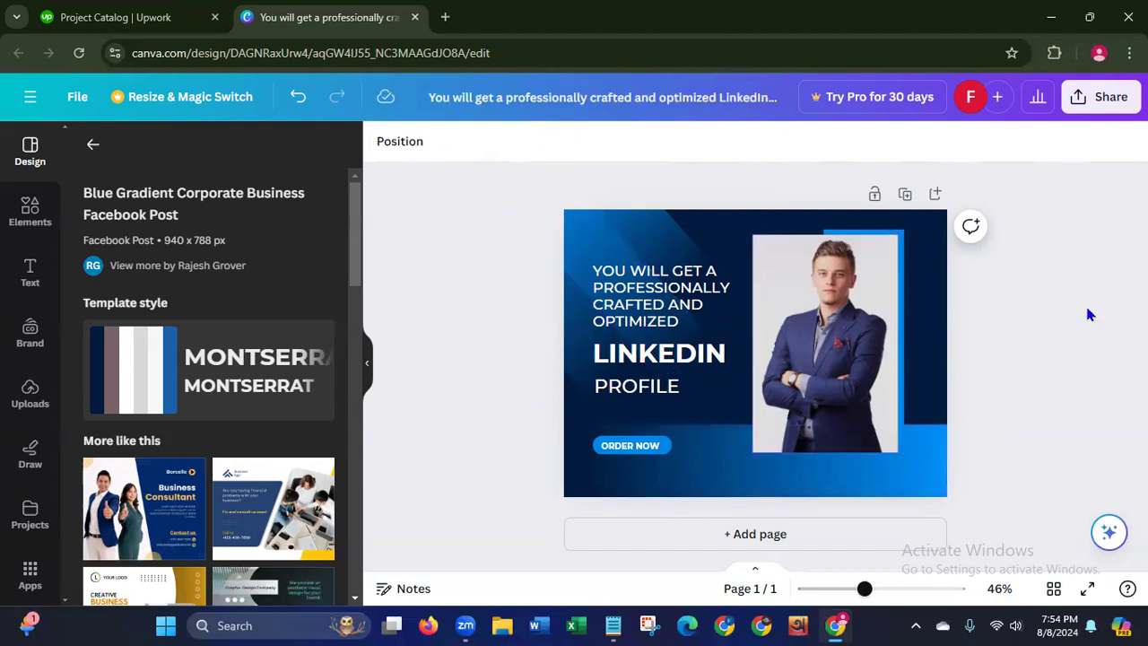
Step: Download the LinkedIn profile design as a JPG file and check it in the recent download history
left_click(1101, 105)
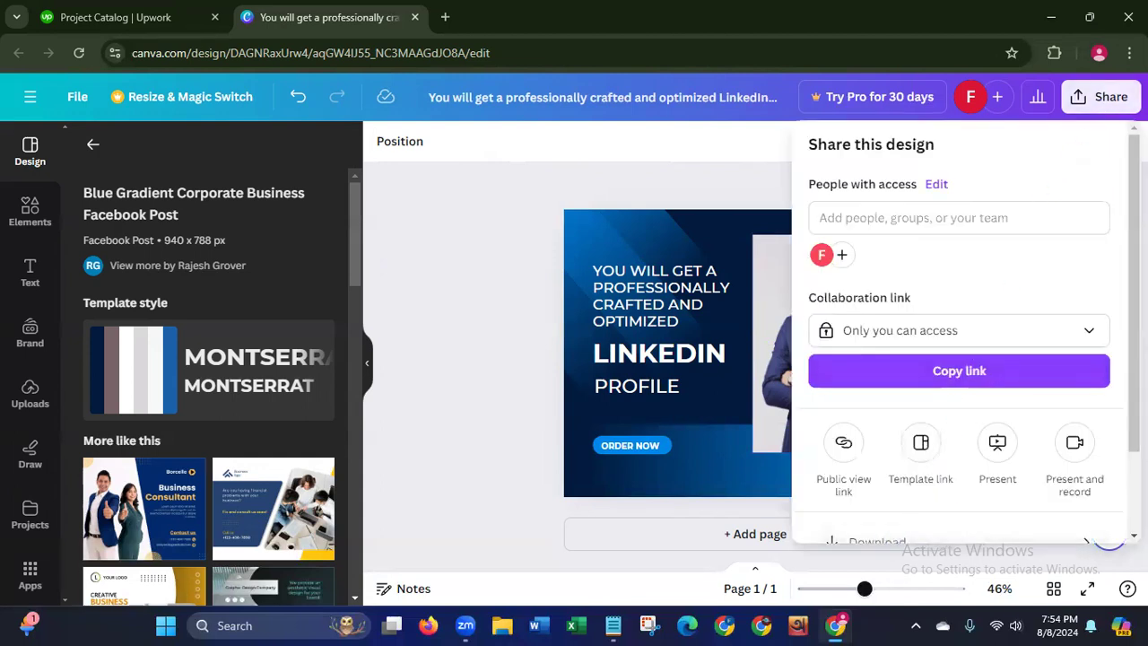
scroll(959, 377, "down", 2)
left_click(881, 462)
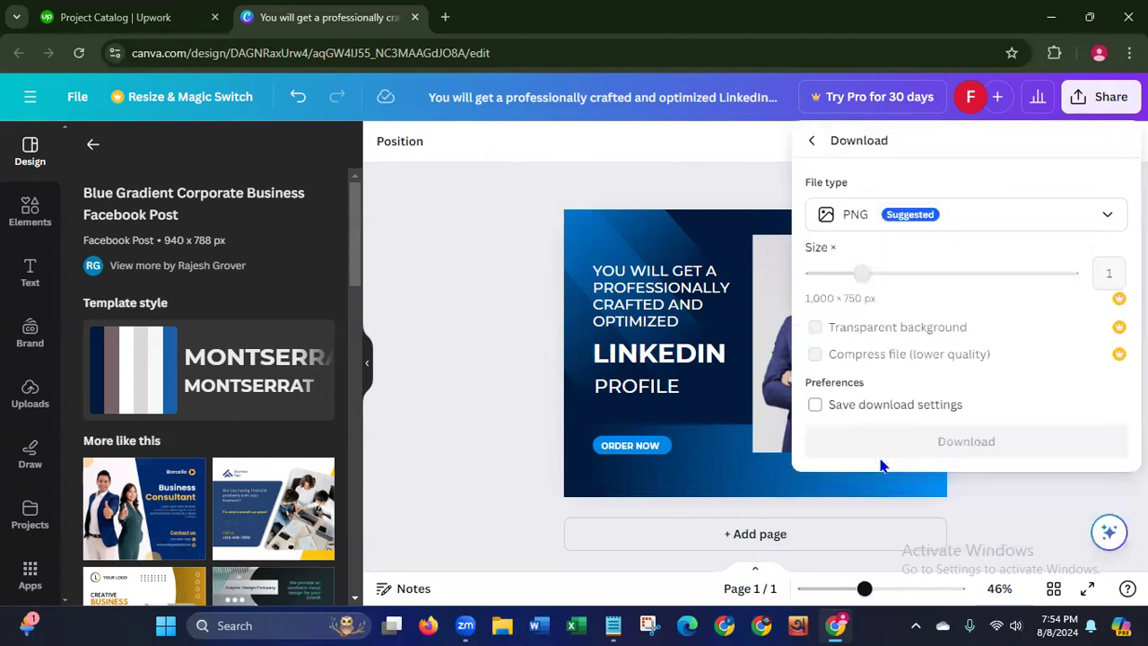
left_click(956, 215)
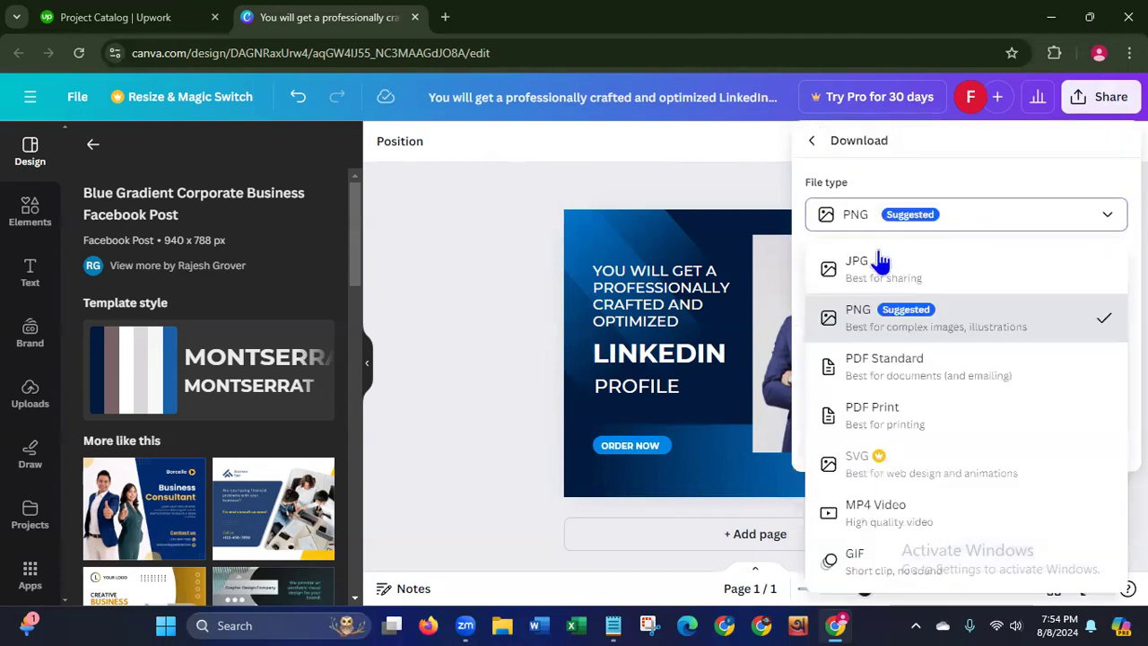
left_click(858, 269)
left_click(858, 272)
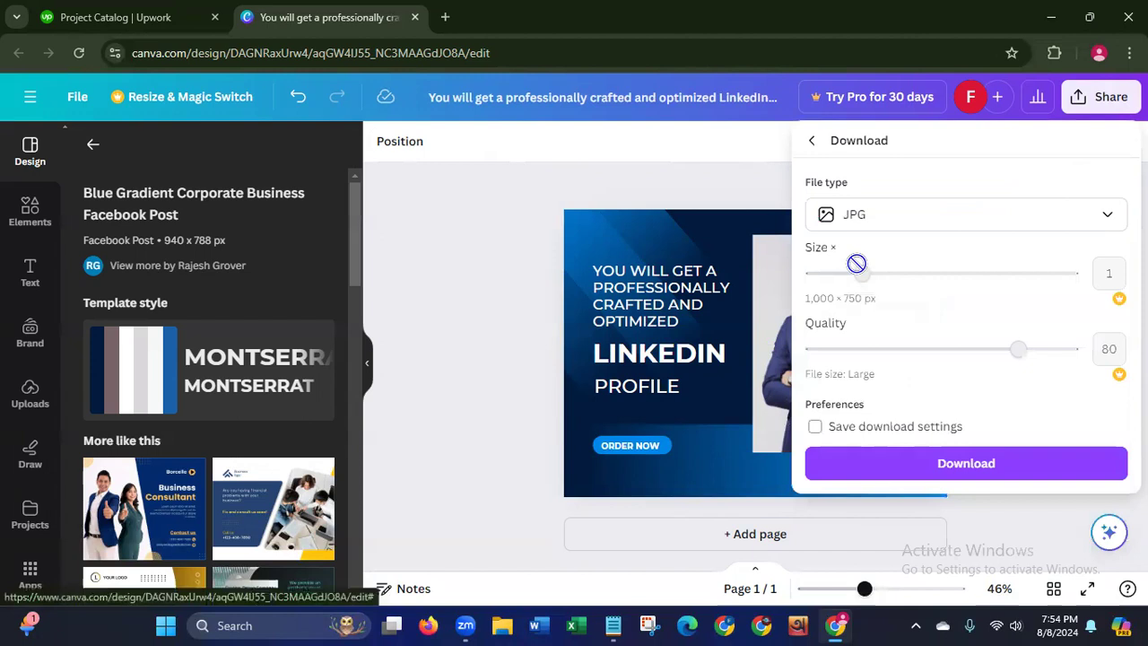
left_click(927, 473)
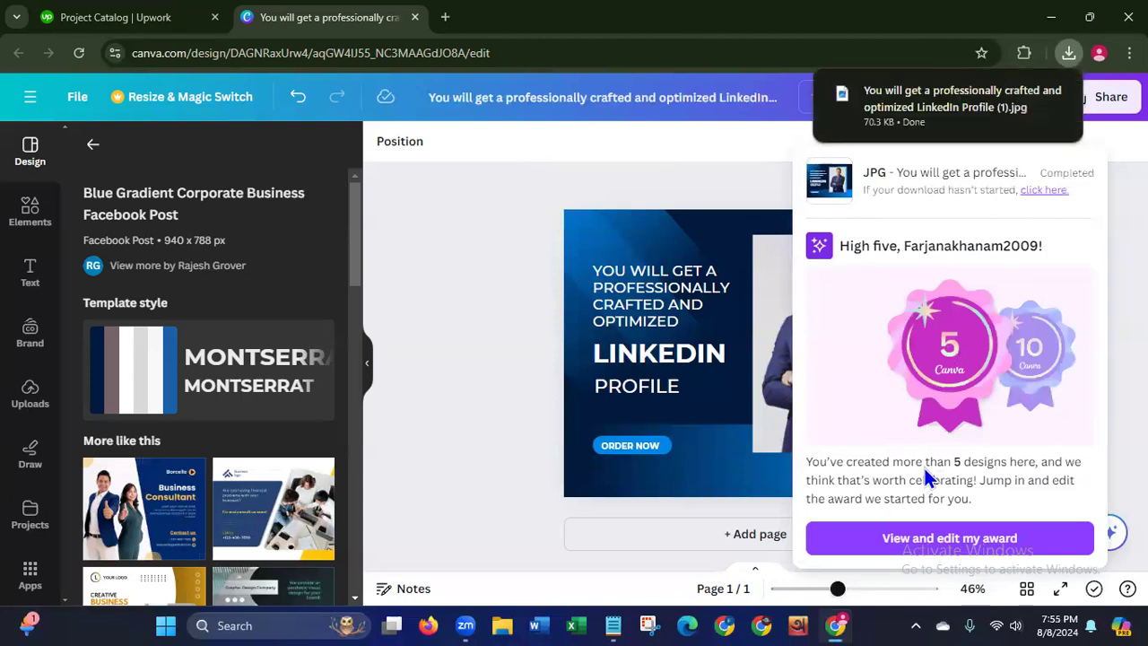
left_click(1067, 54)
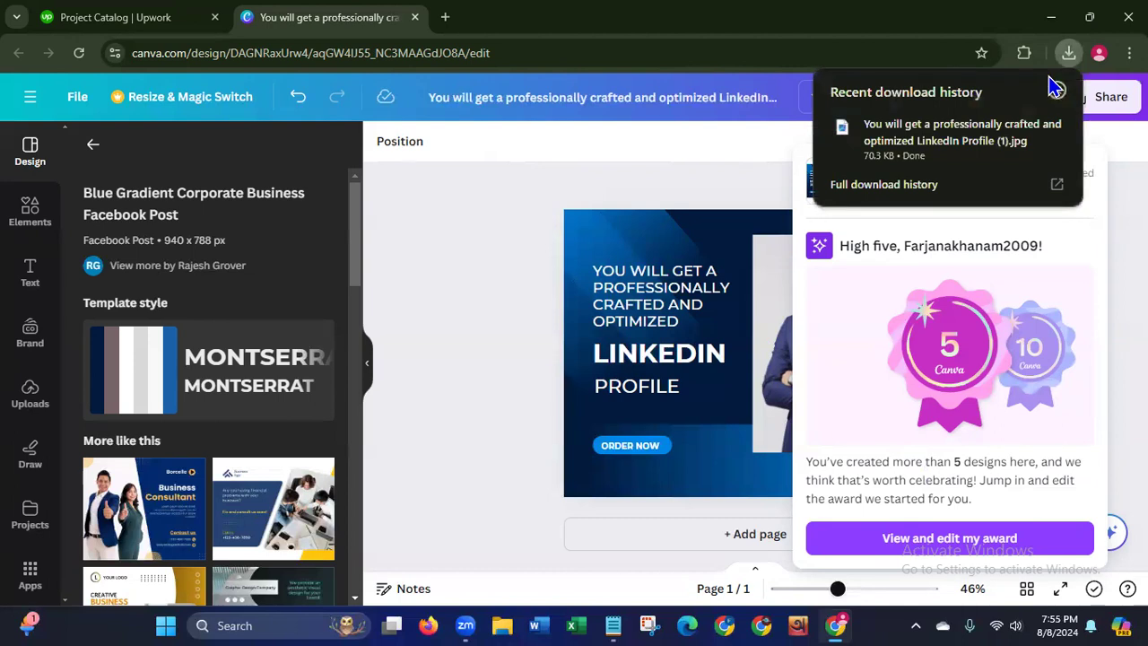
left_click(548, 206)
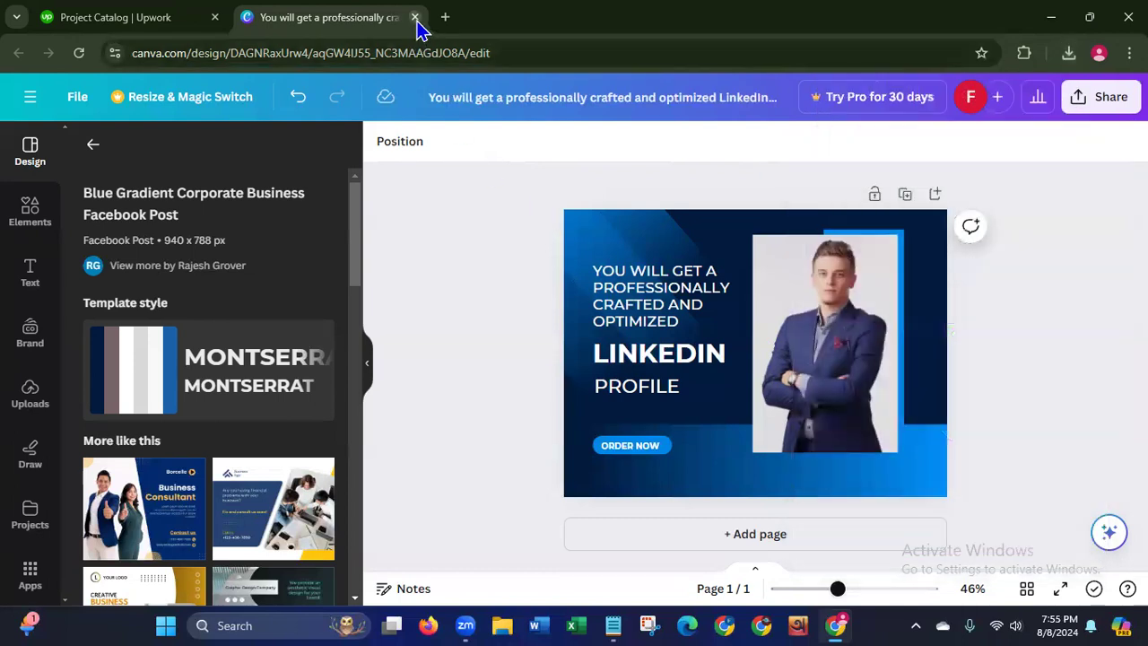
Step: Close the design's browser tab and minimize the browser and the notes window to reach the desktop
left_click(415, 17)
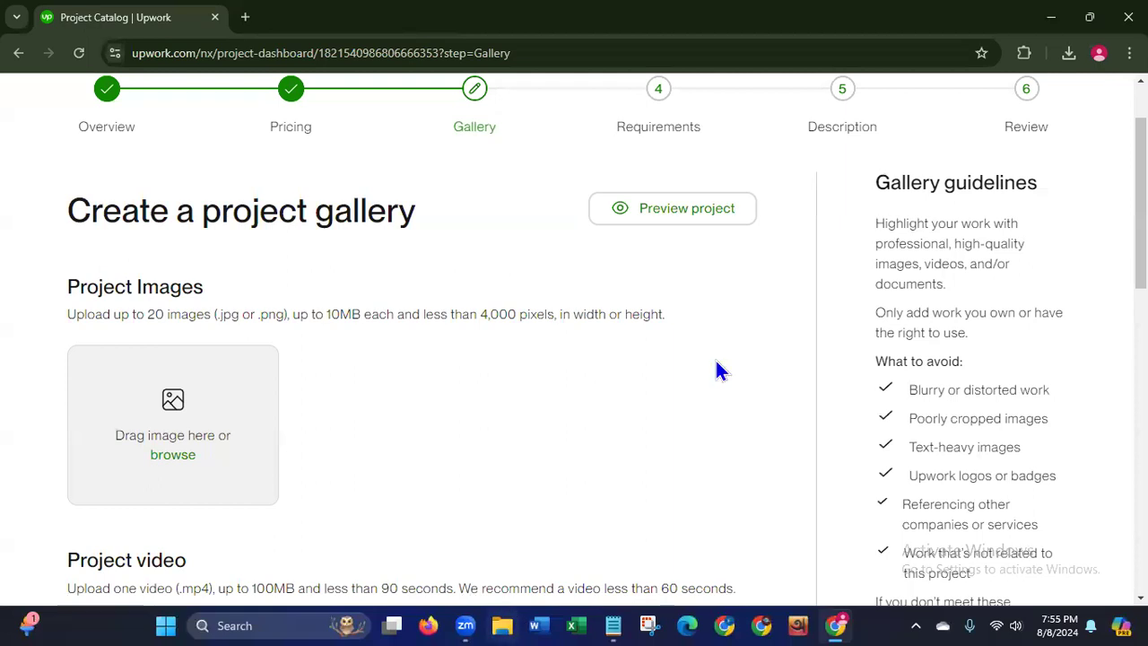
left_click(1056, 21)
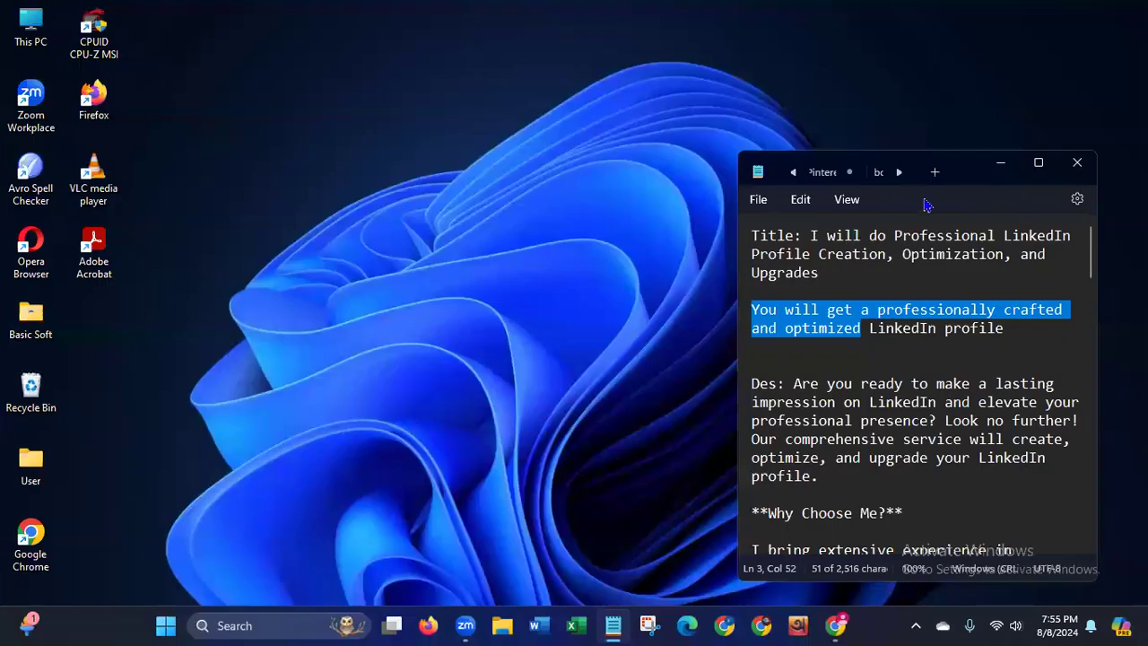
left_click(996, 164)
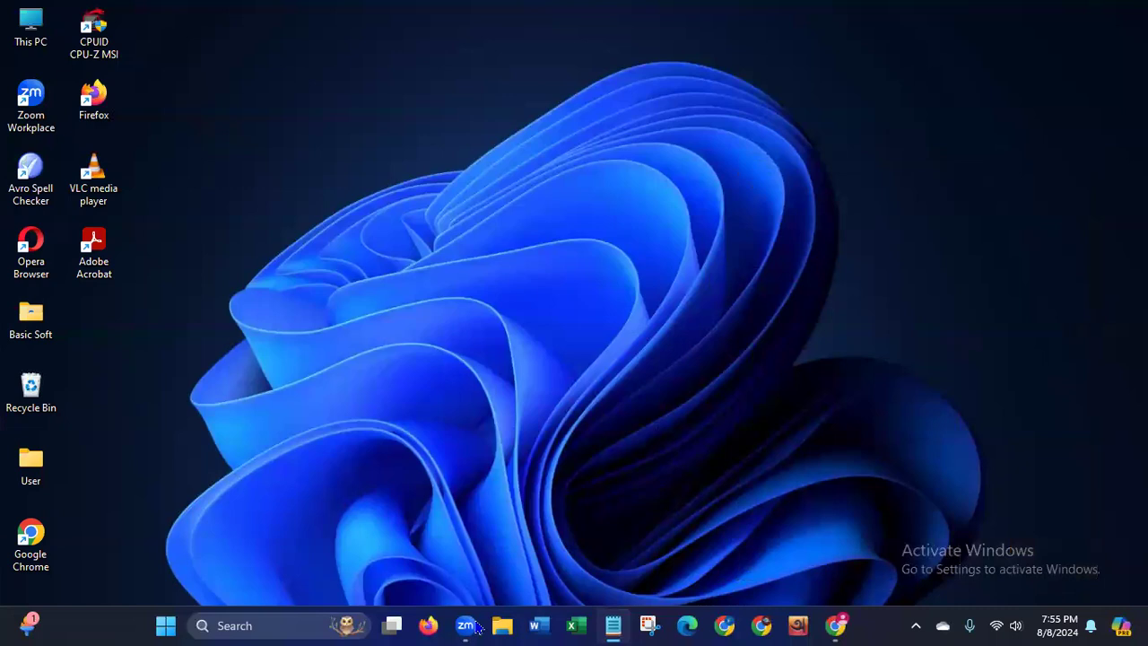
Step: Open the detail properties of the newly downloaded LinkedIn profile JPG in the Downloads folder
left_click(507, 614)
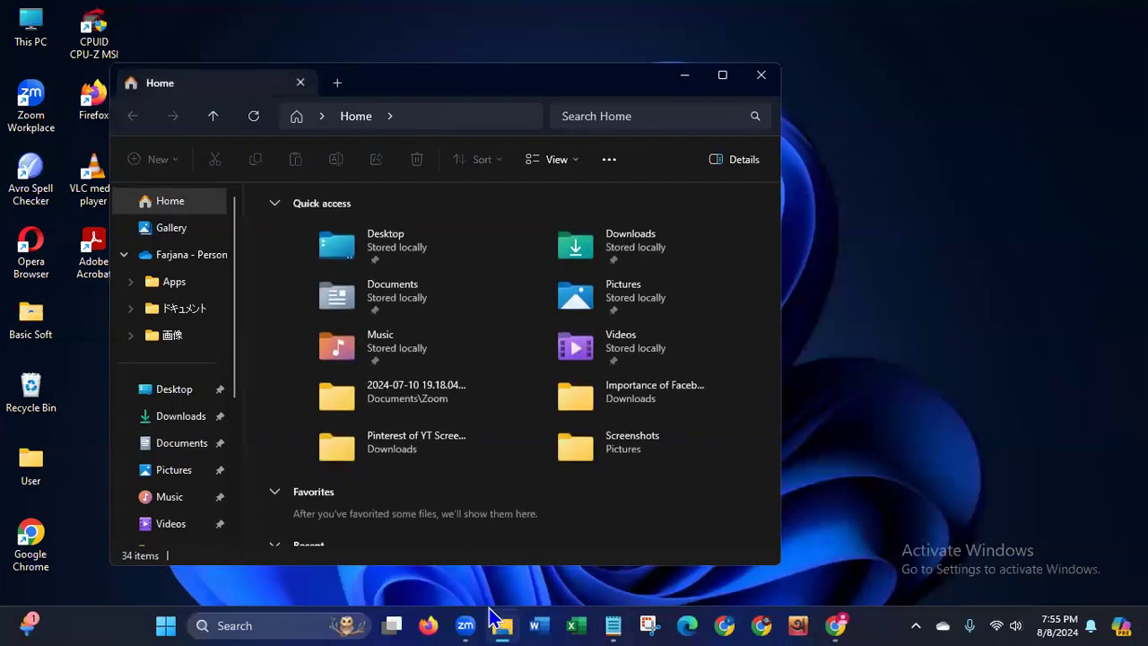
left_click(179, 417)
right_click(359, 254)
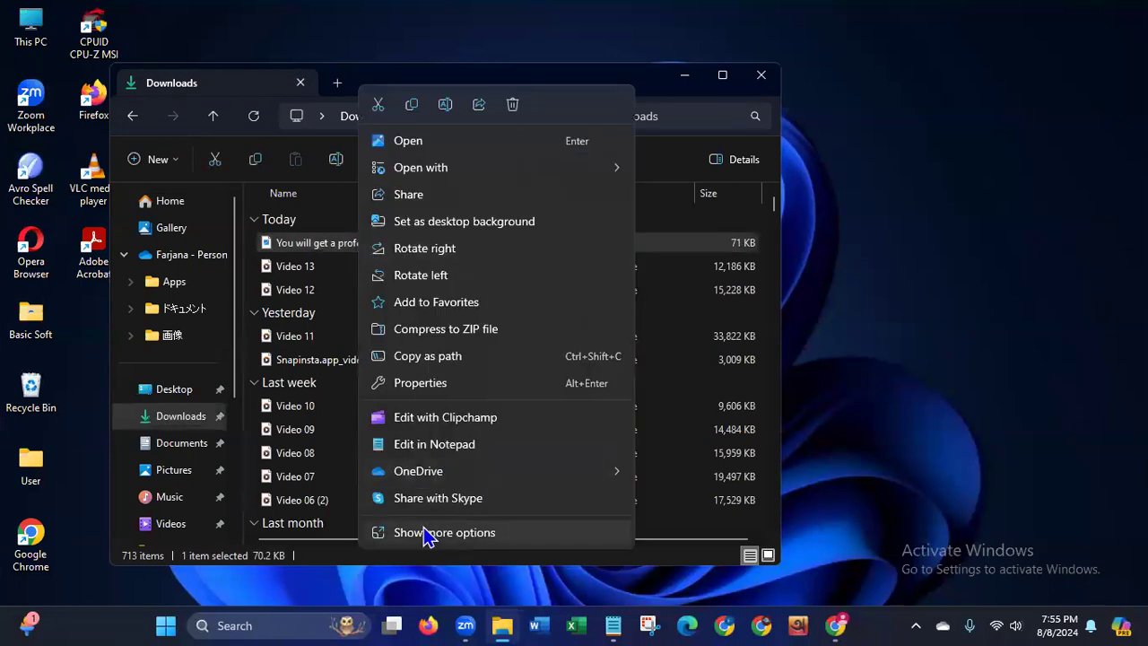
left_click(424, 531)
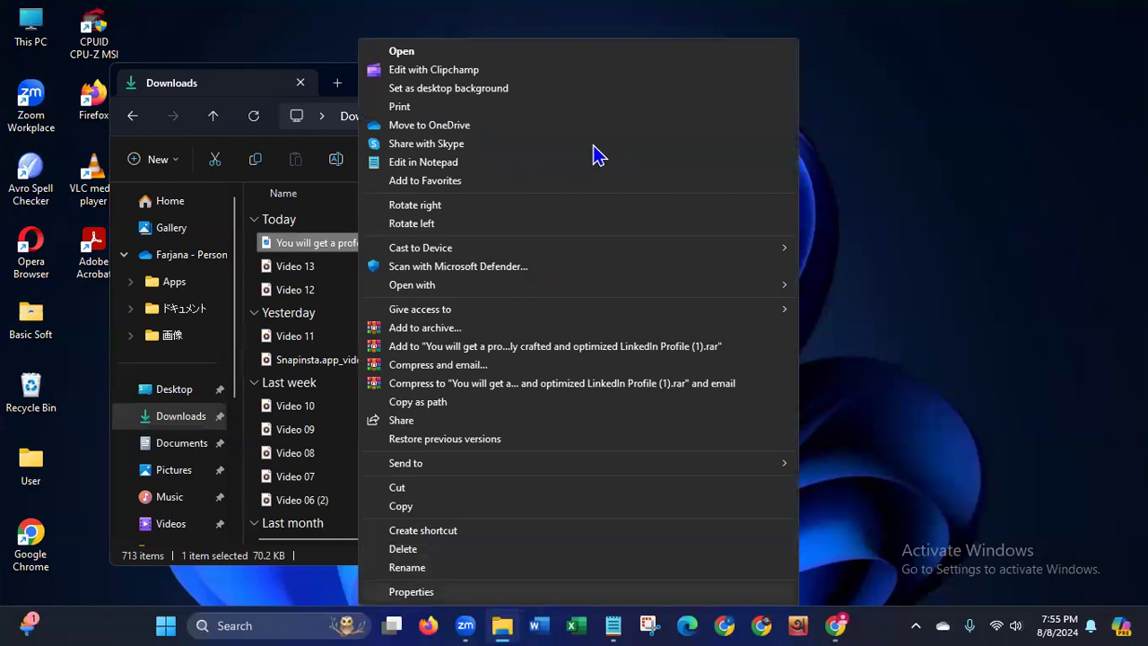
key("r")
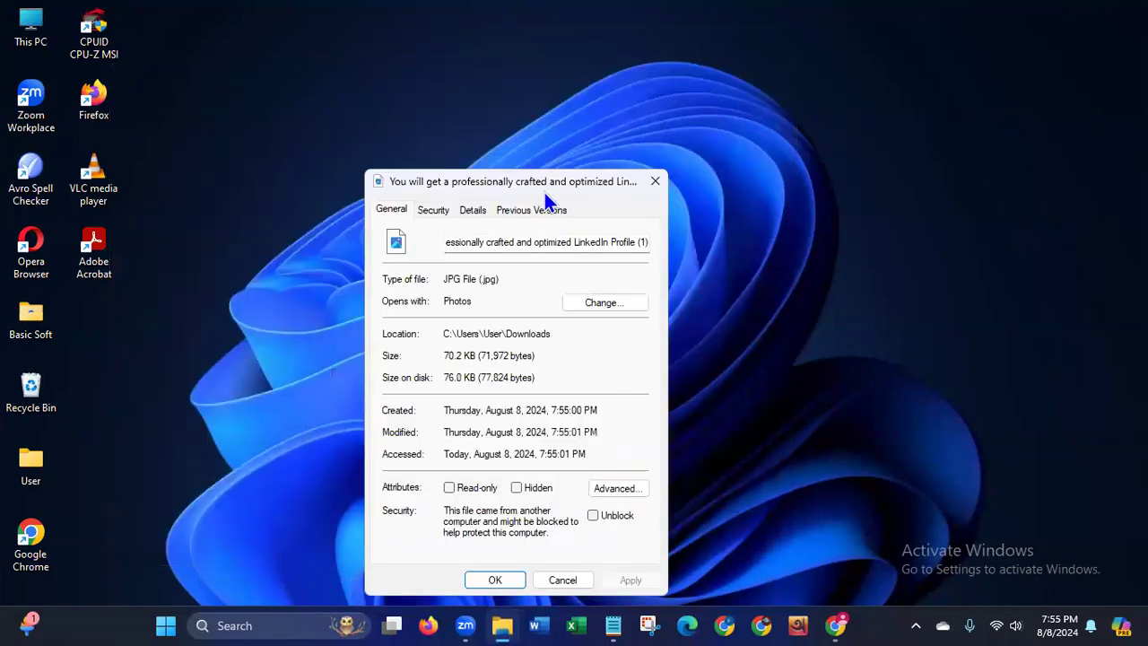
left_click_drag(544, 192, 608, 70)
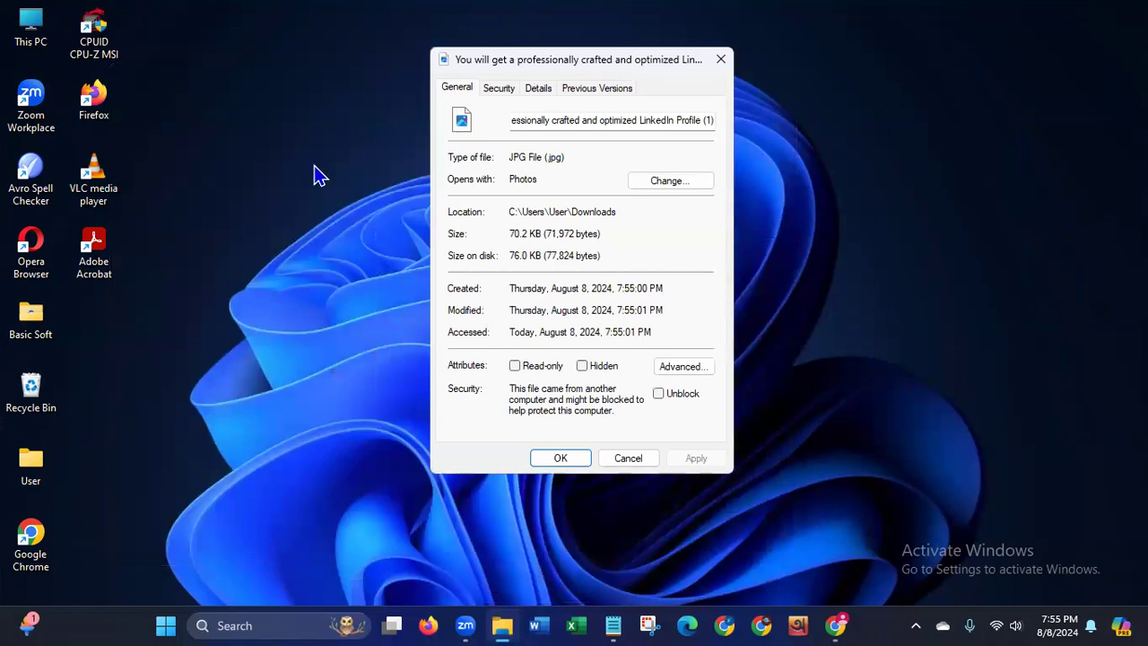
left_click(537, 87)
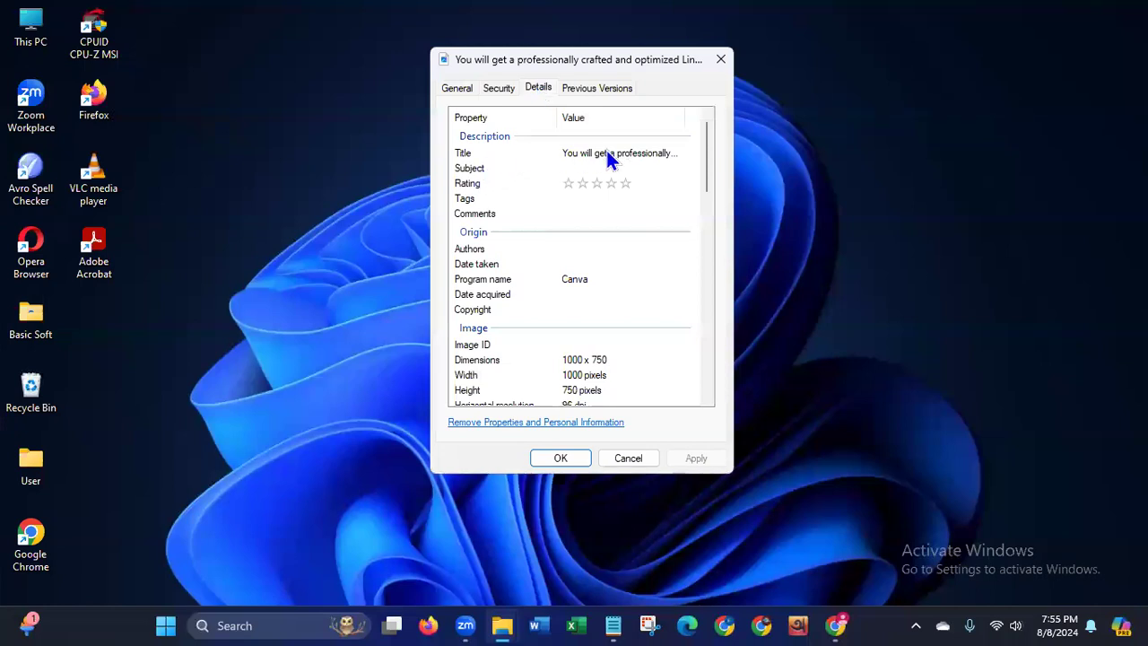
Step: Replace the image's Title property with "You will get a professionally crafted and optimized LinkedIn profile", copied from the notes in Notepad
left_click(638, 153)
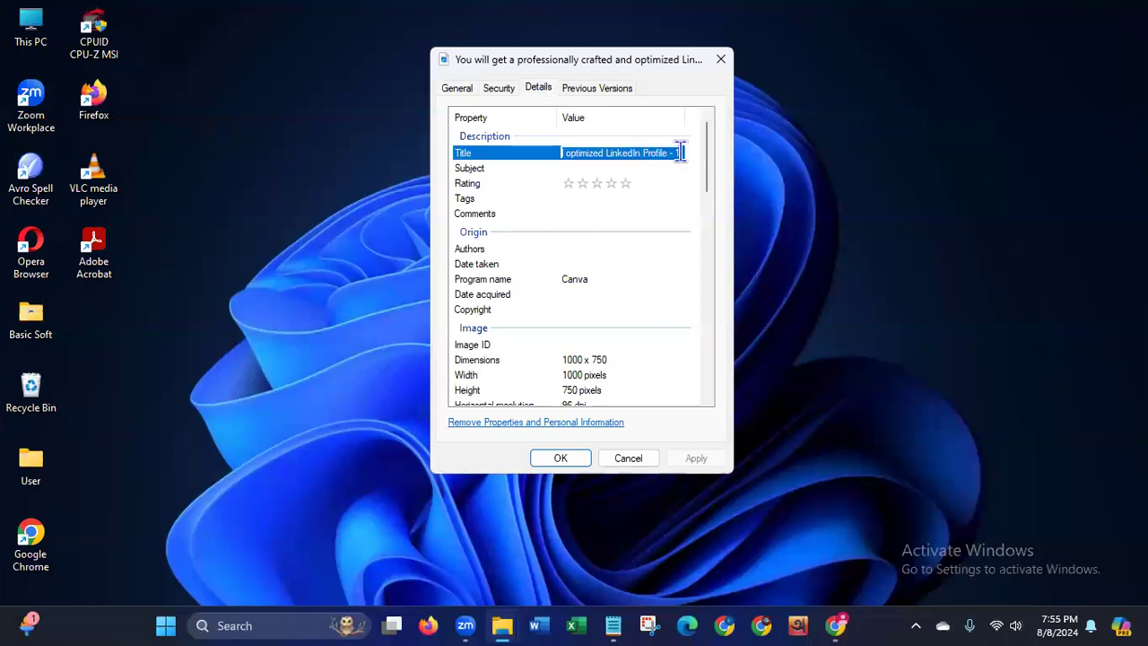
key("BackSpace")
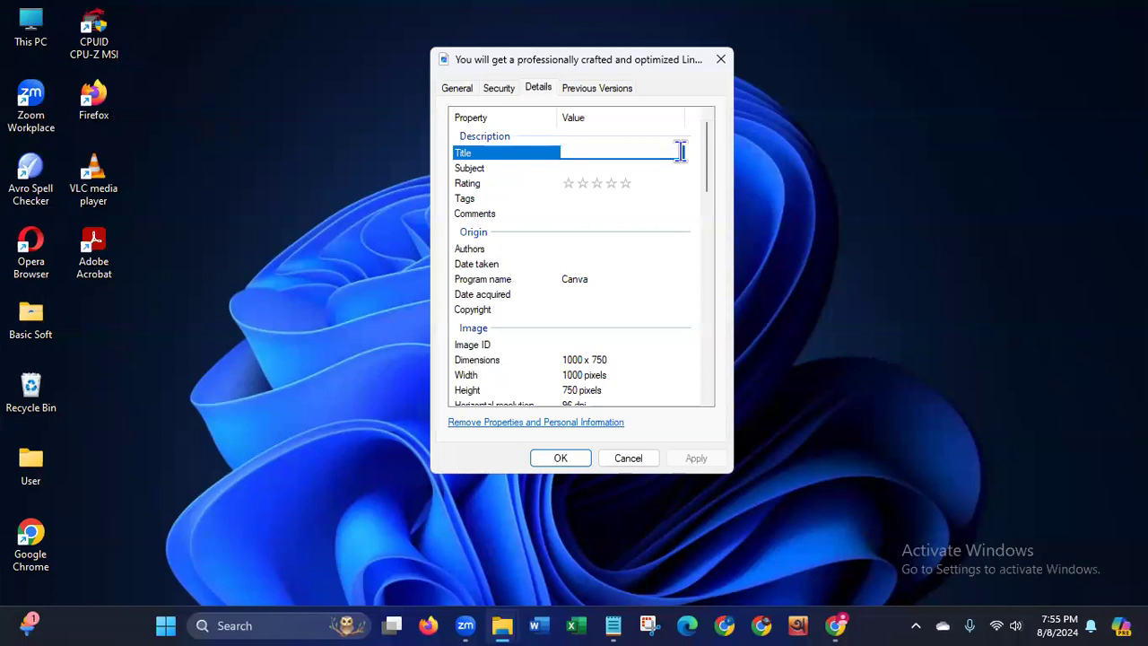
left_click(613, 623)
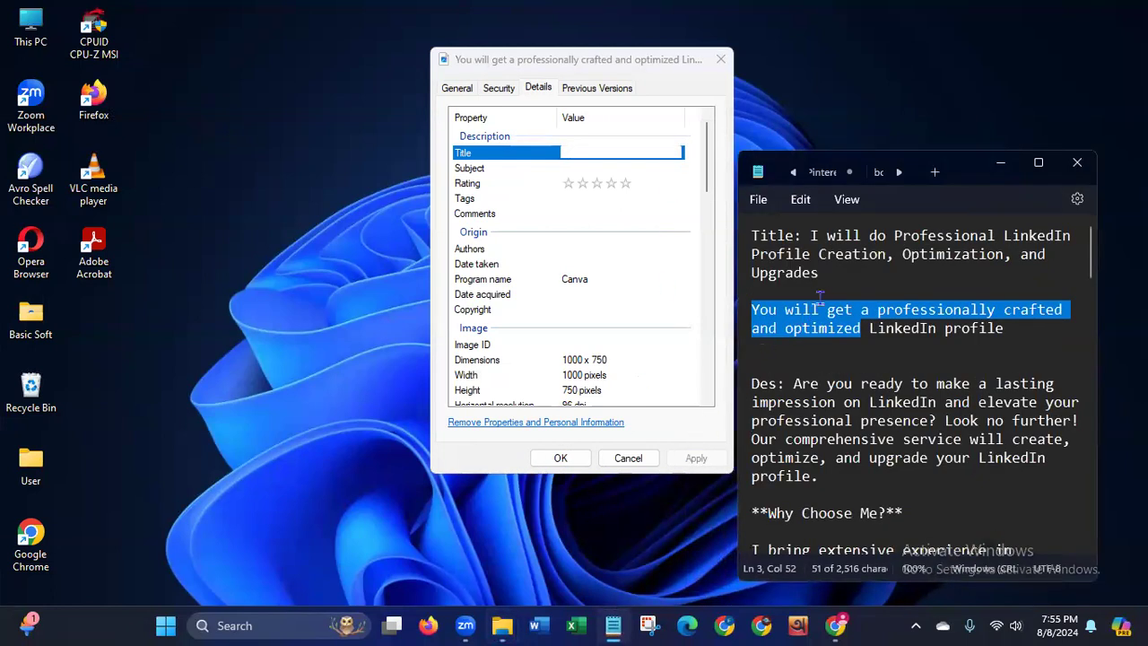
key("shift+Right")
key("shift+Right")
key("shift+Right")
key("shift+Right")
key("shift+Right")
key("shift+Right")
key("shift+Right")
key("shift+Right")
key("shift+Right")
key("shift+Right")
key("shift+Right")
key("shift+Right")
key("shift+Right")
key("shift+Right")
key("shift+Right")
key("shift+Right")
key("shift+Right")
key("shift+Right")
key("shift+Left")
key("ctrl+c")
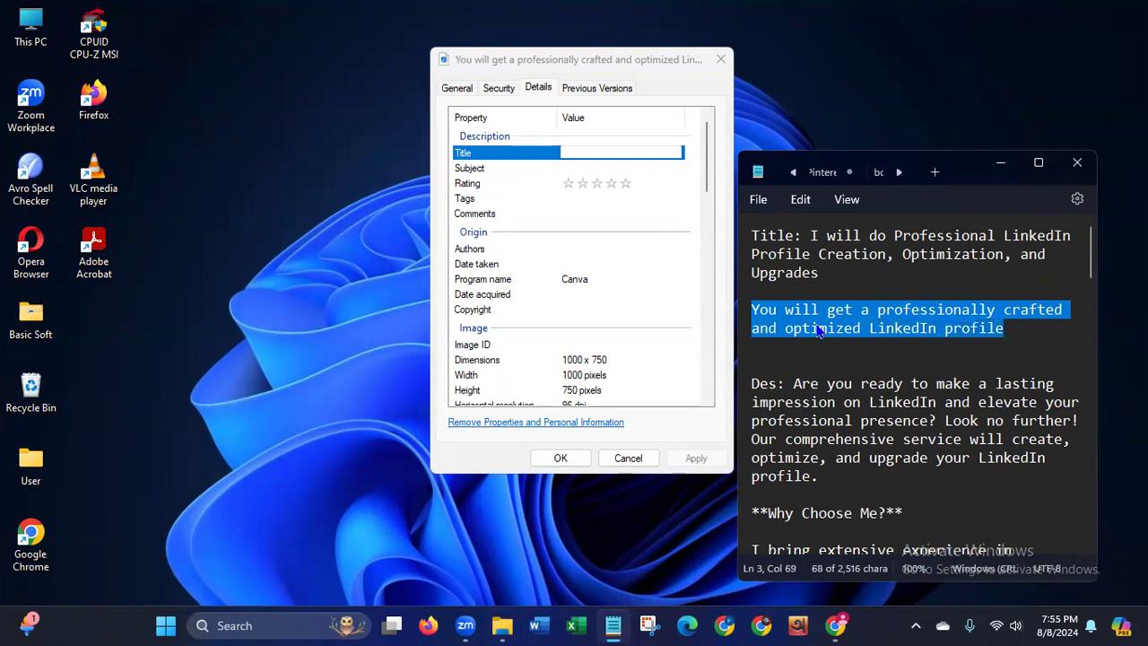
left_click(591, 158)
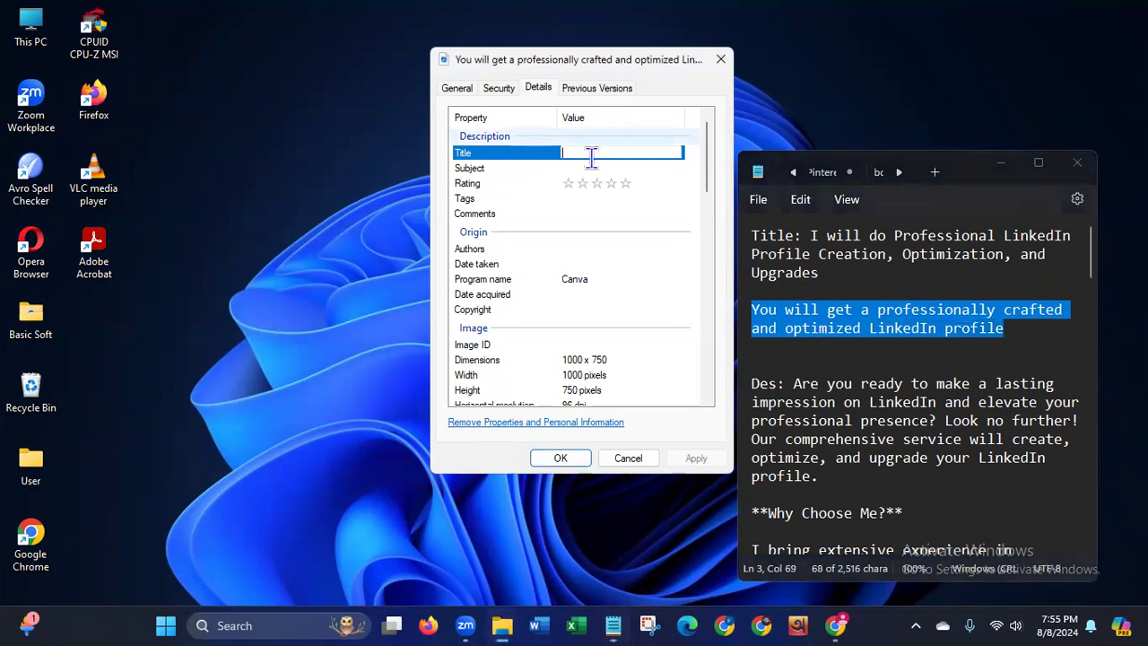
key("ctrl+v")
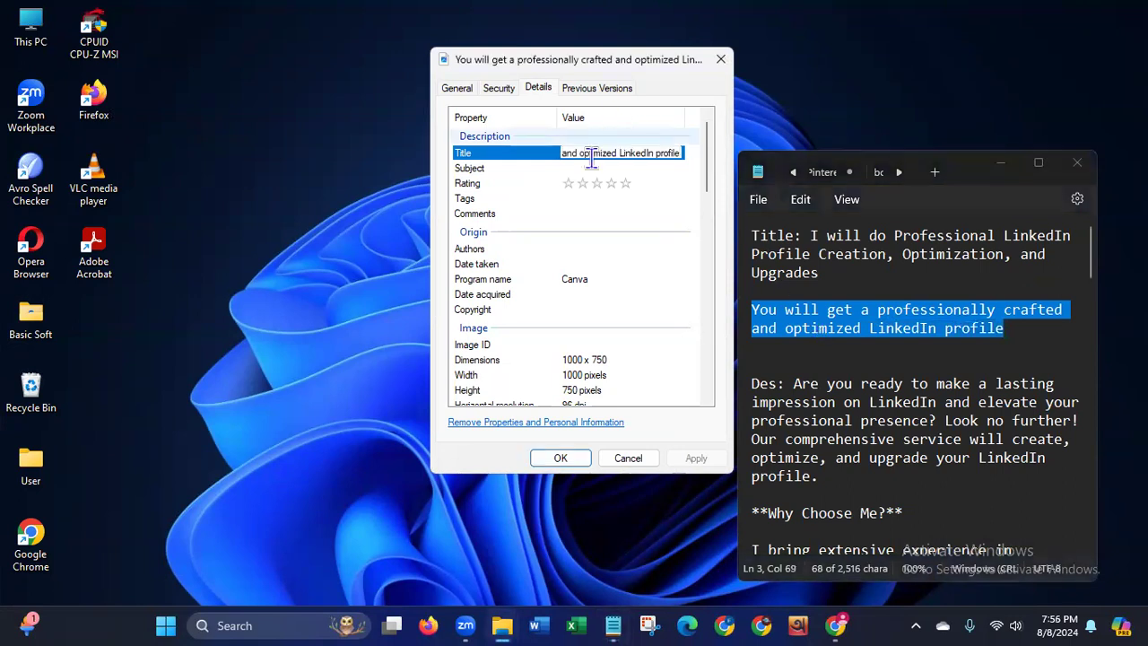
key("Return")
Step: Set the Subject to "You will get a professionally crafted and optimized LinkedIn profile" and the Rating to five stars
left_click(585, 169)
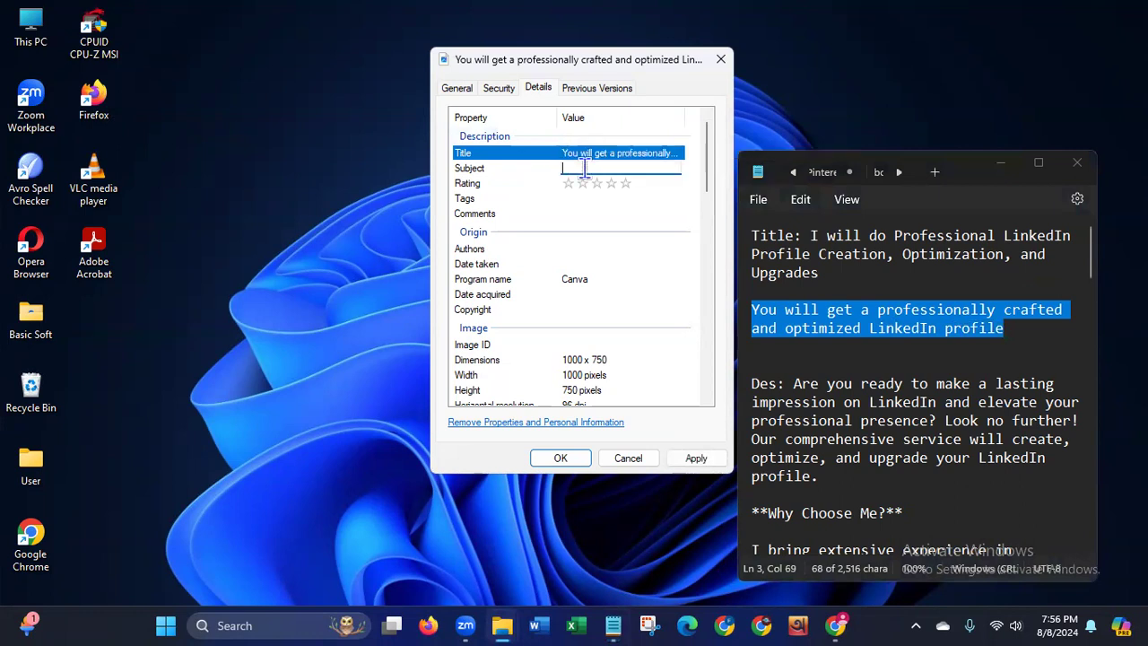
key("ctrl+v")
key("Return")
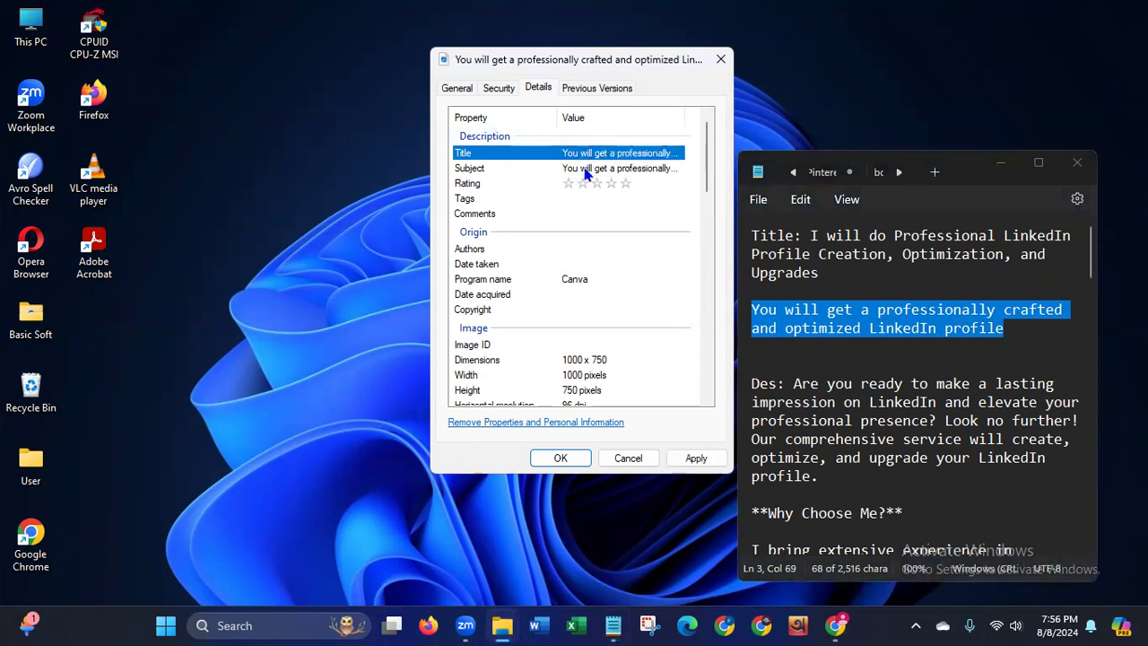
left_click(624, 183)
Step: Add "You will get a professionally crafted and optimized LinkedIn profile" as the first tag and minimize the notes window
left_click(619, 199)
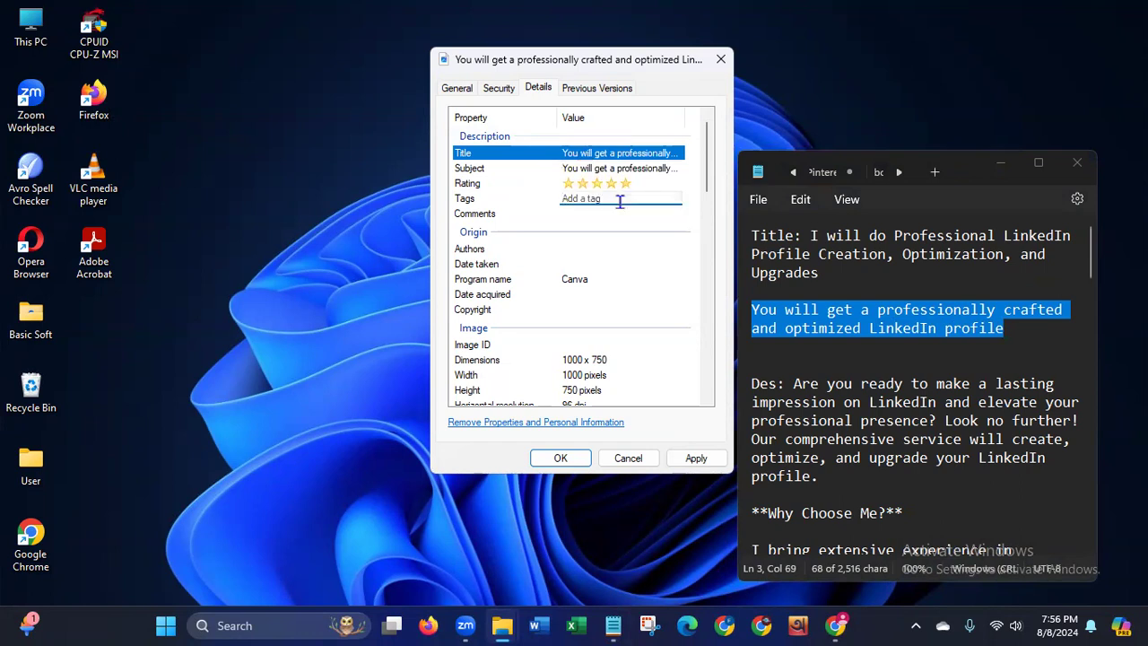
key("ctrl+v")
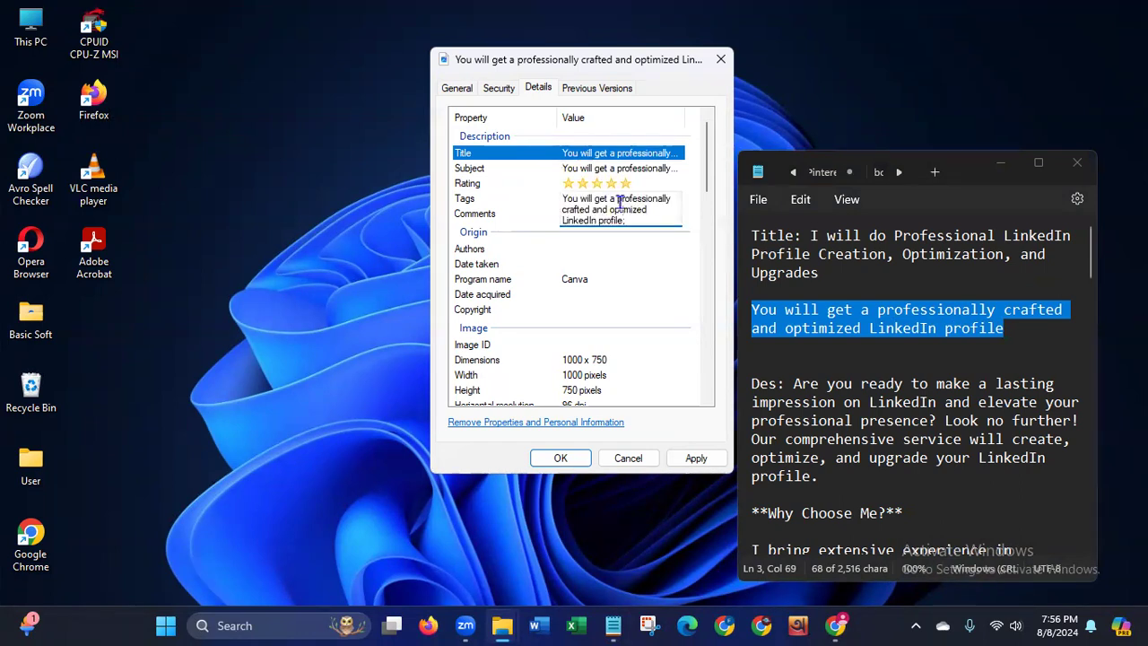
type(";")
left_click(1000, 164)
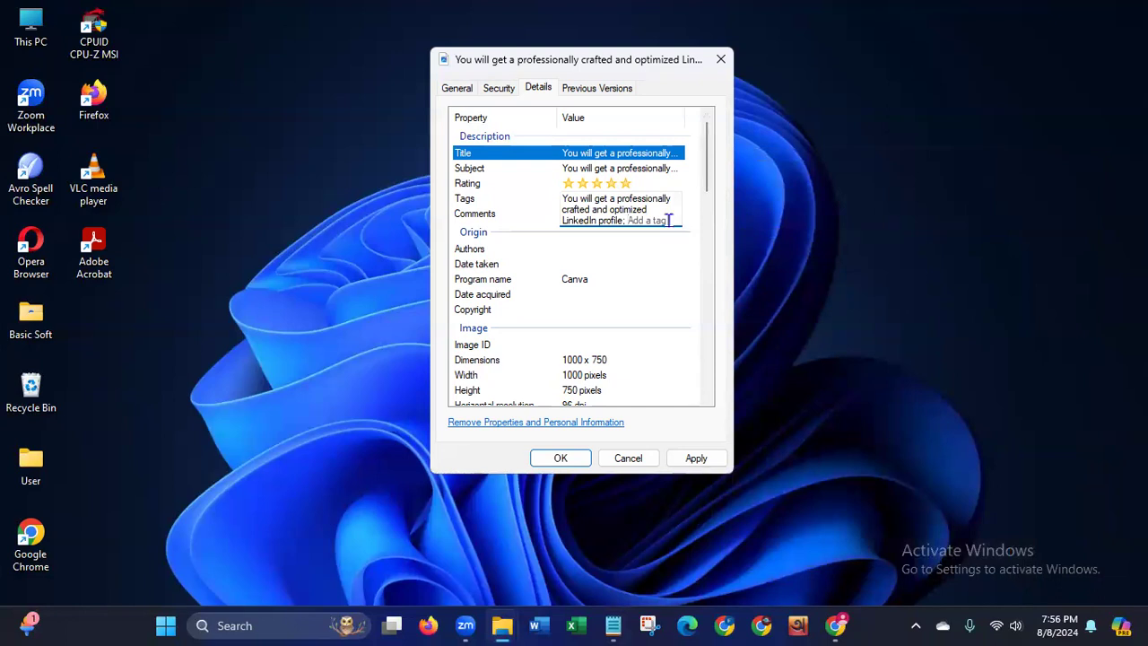
Step: Add the suggested tags linkedin, linkedin business page, linkedin company page, linkedin development, linkedin profile, linkedin profile optimization and linkedin summary to the image
type("li")
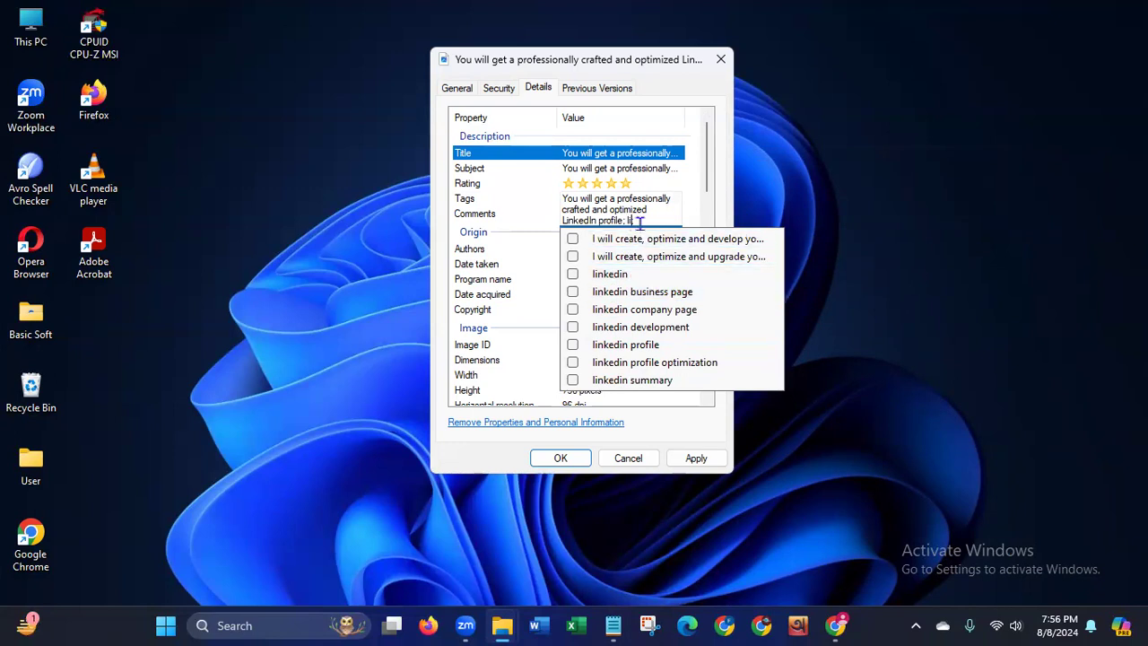
left_click(571, 274)
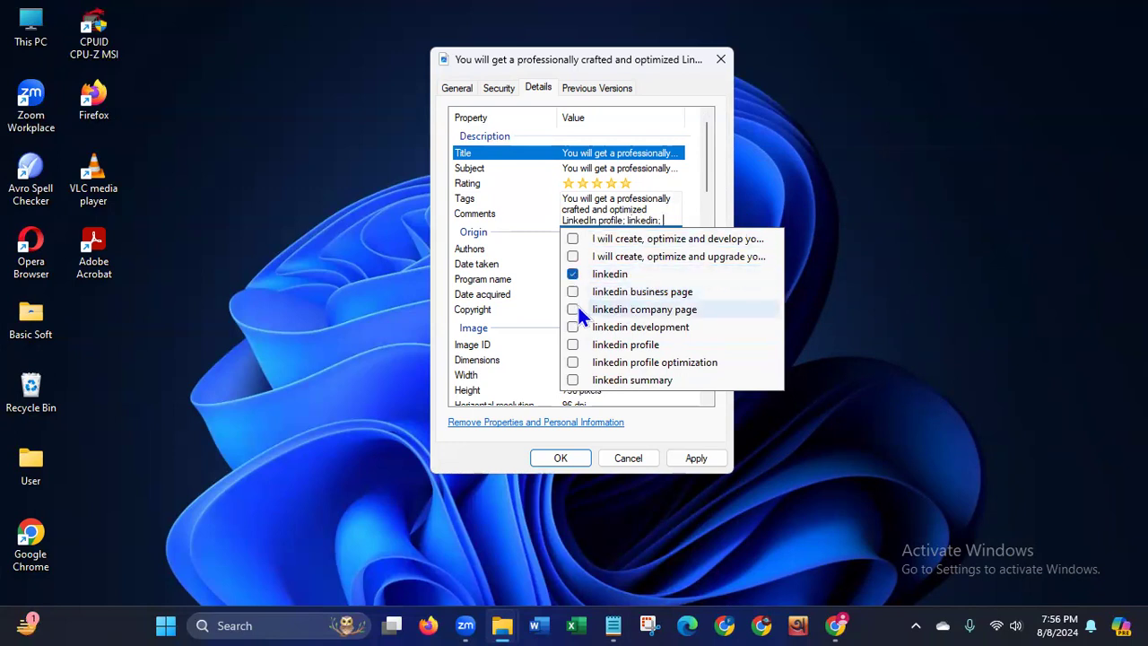
left_click(573, 292)
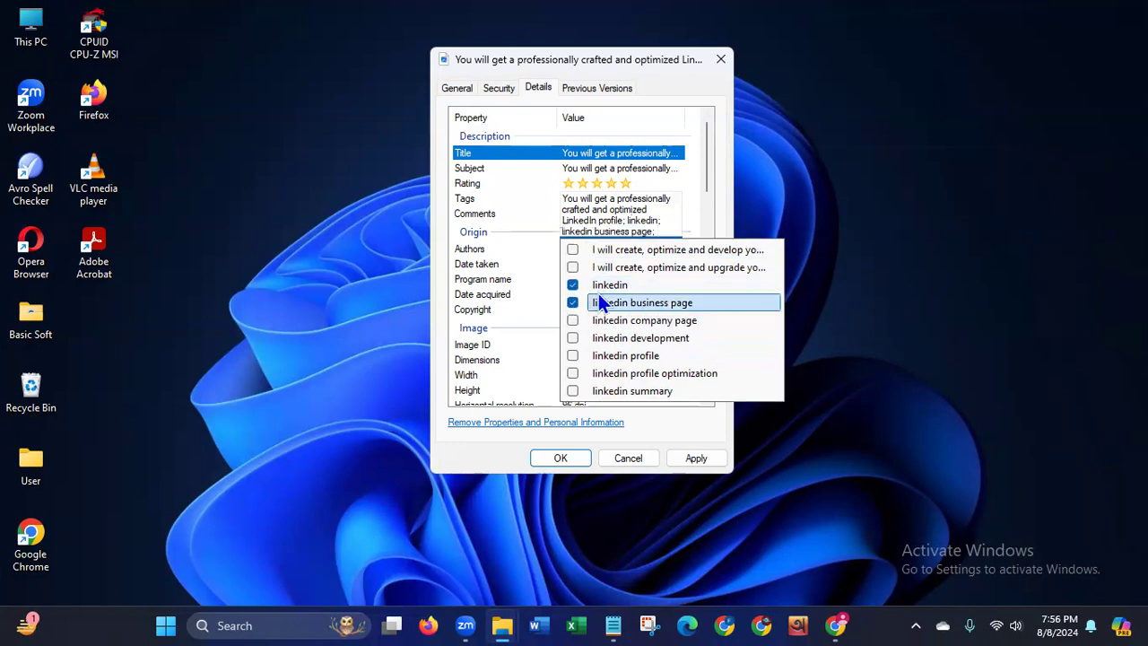
left_click(572, 320)
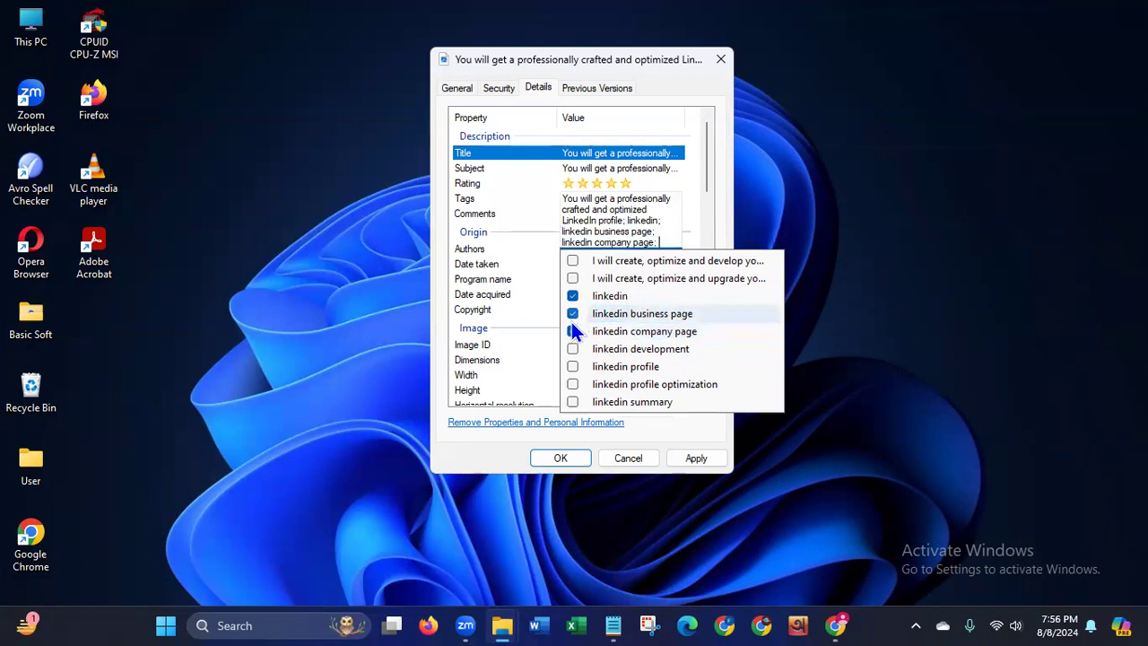
left_click(576, 347)
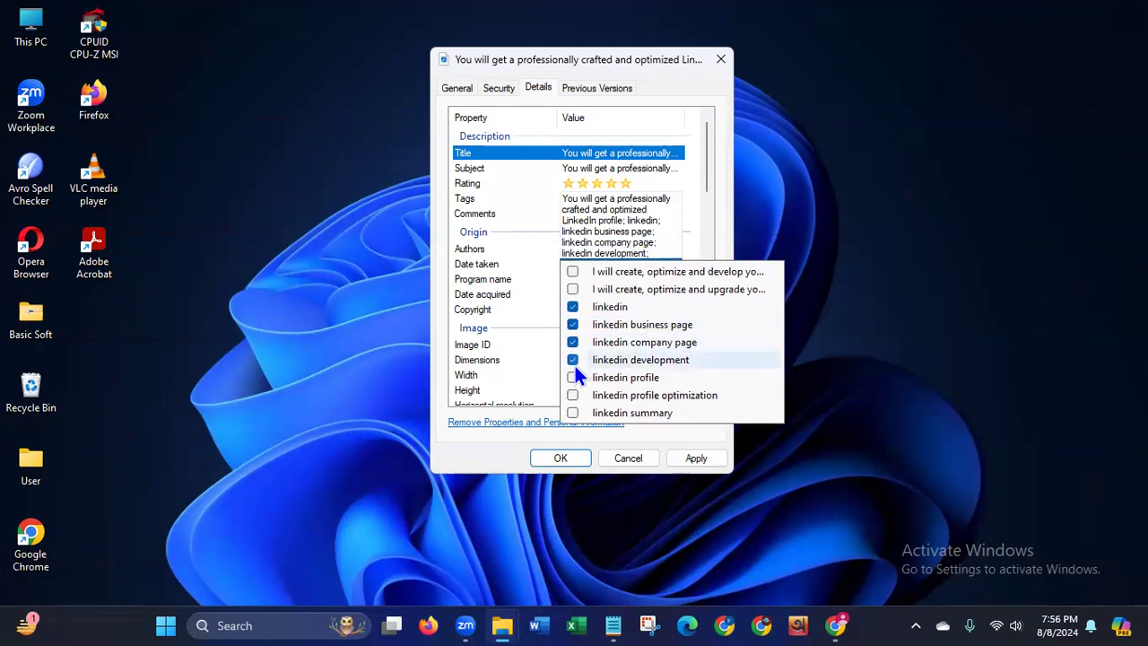
left_click(571, 377)
left_click(573, 406)
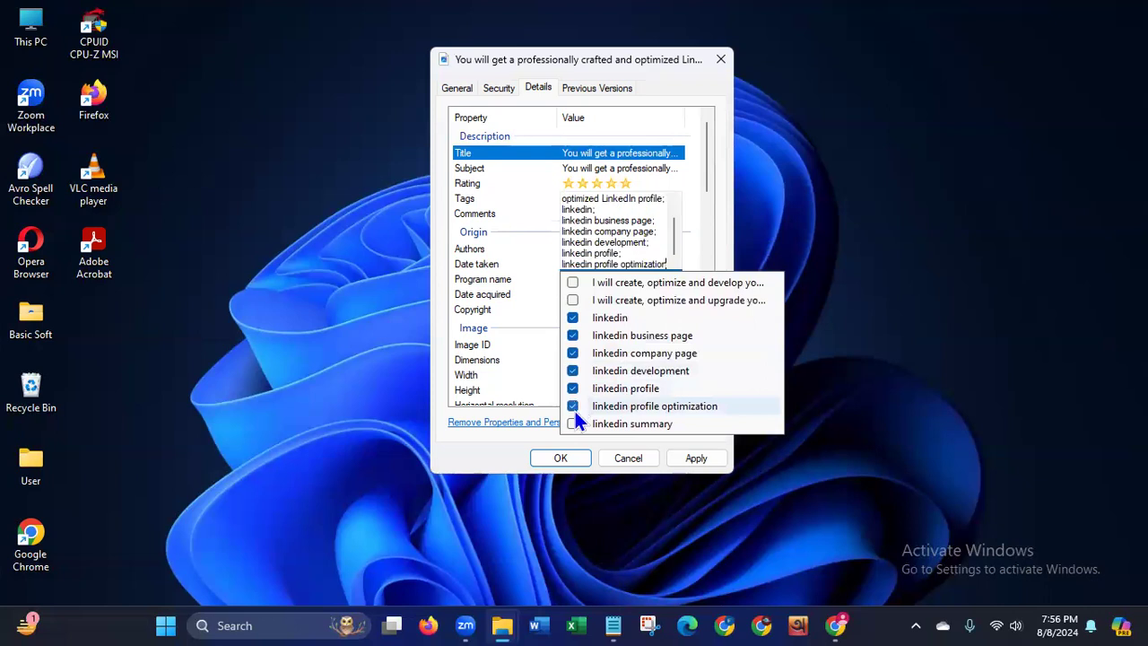
left_click(574, 421)
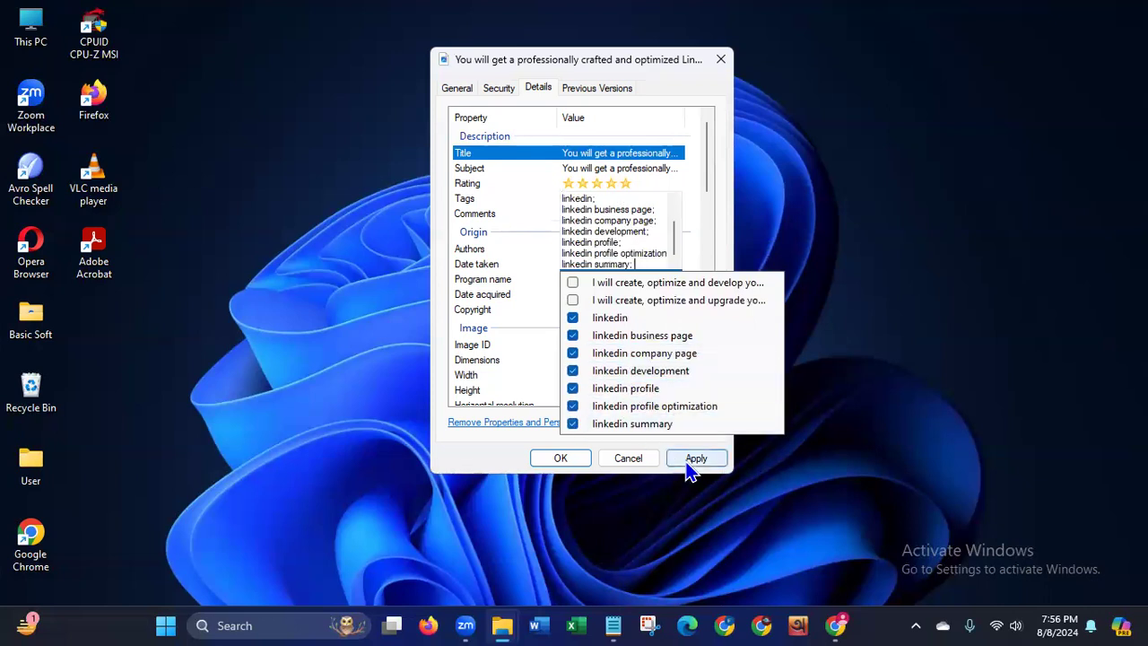
left_click(640, 265)
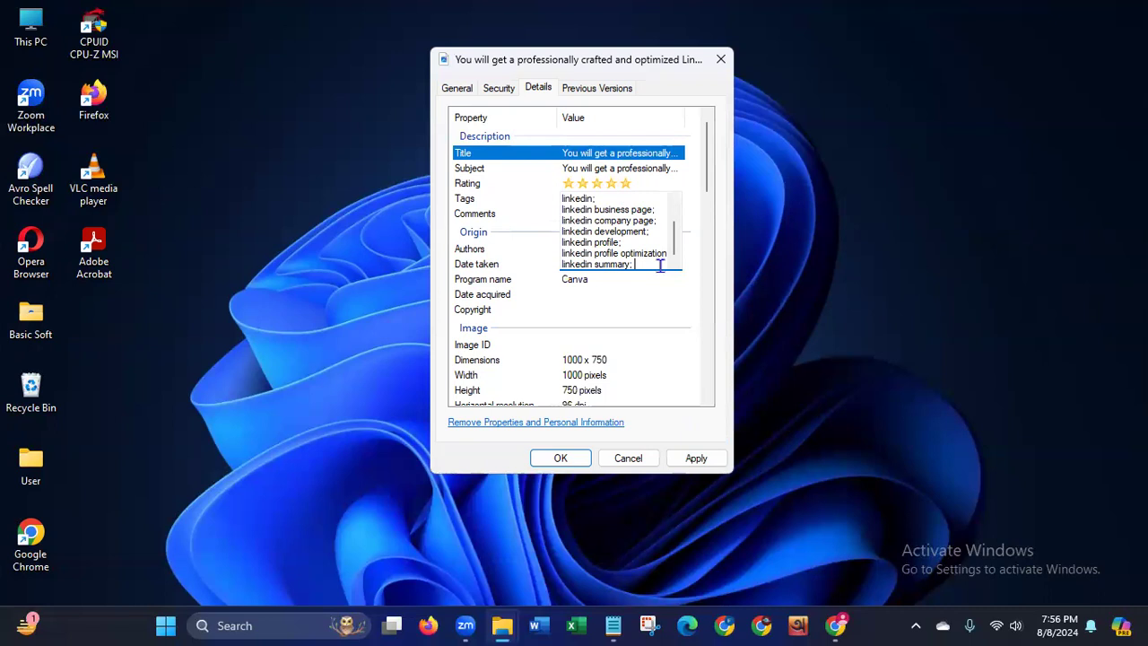
Step: Add the tags "linkedin account create" and "linkedin account optimization" to the image
type("linke")
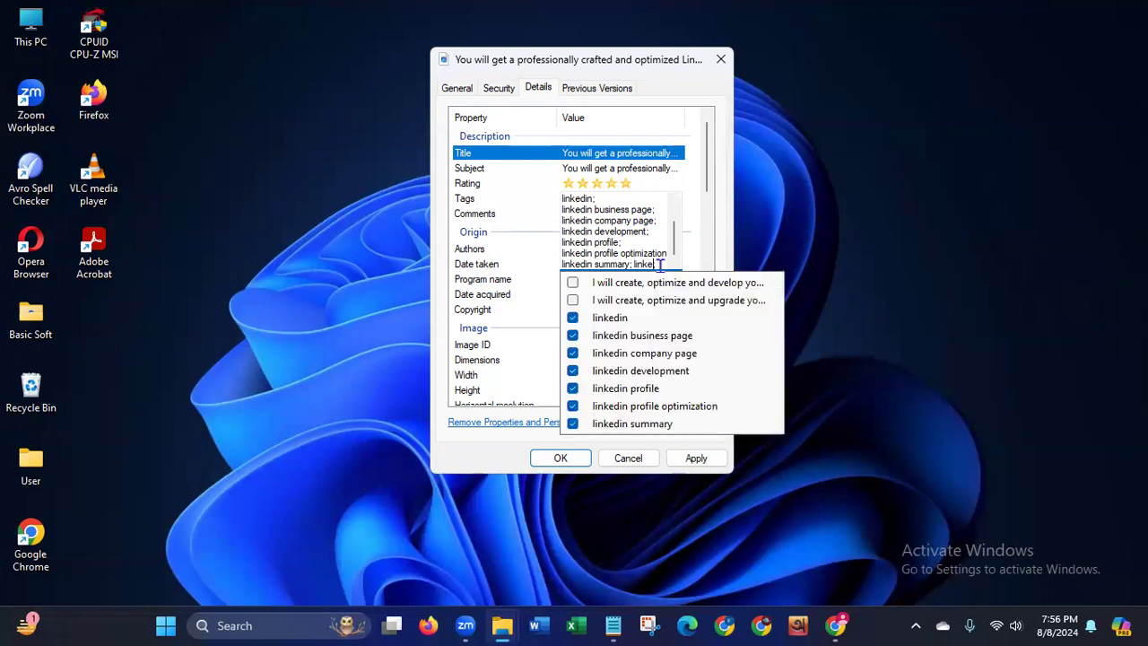
type("d")
key("BackSpace")
type("din accoun")
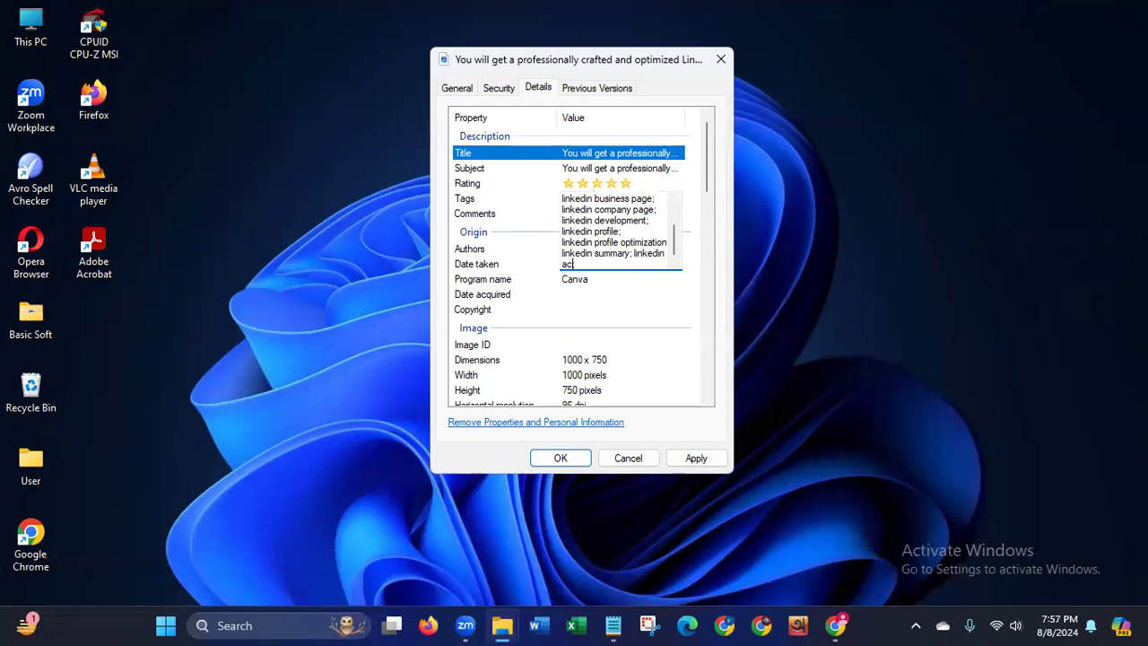
type("t create; linke")
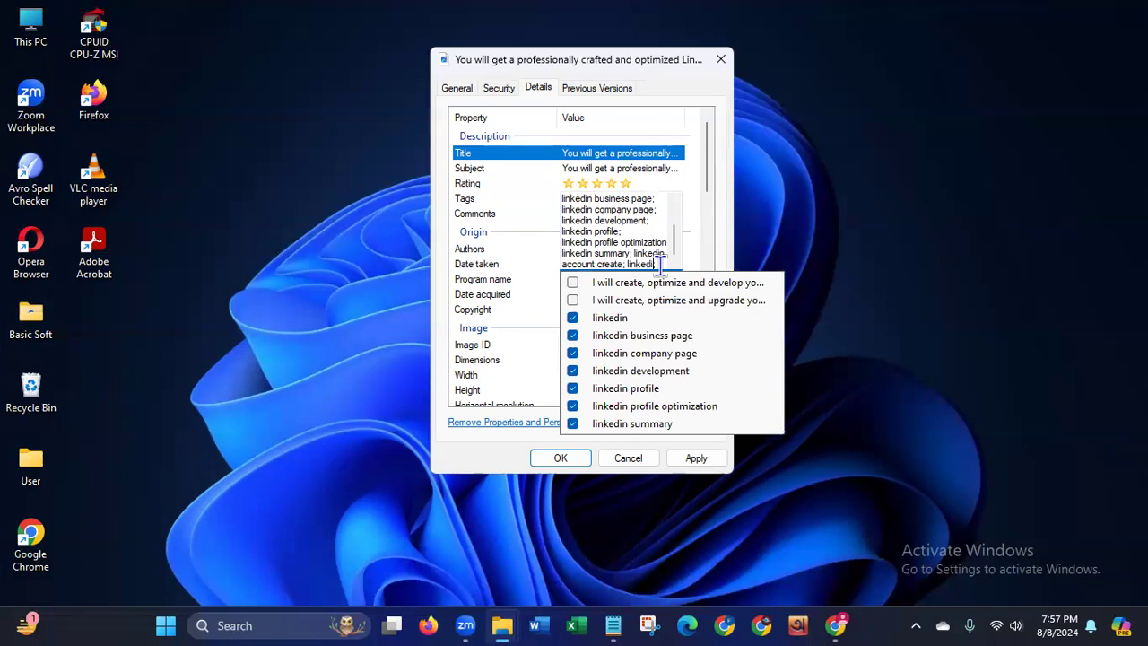
type("din; ac")
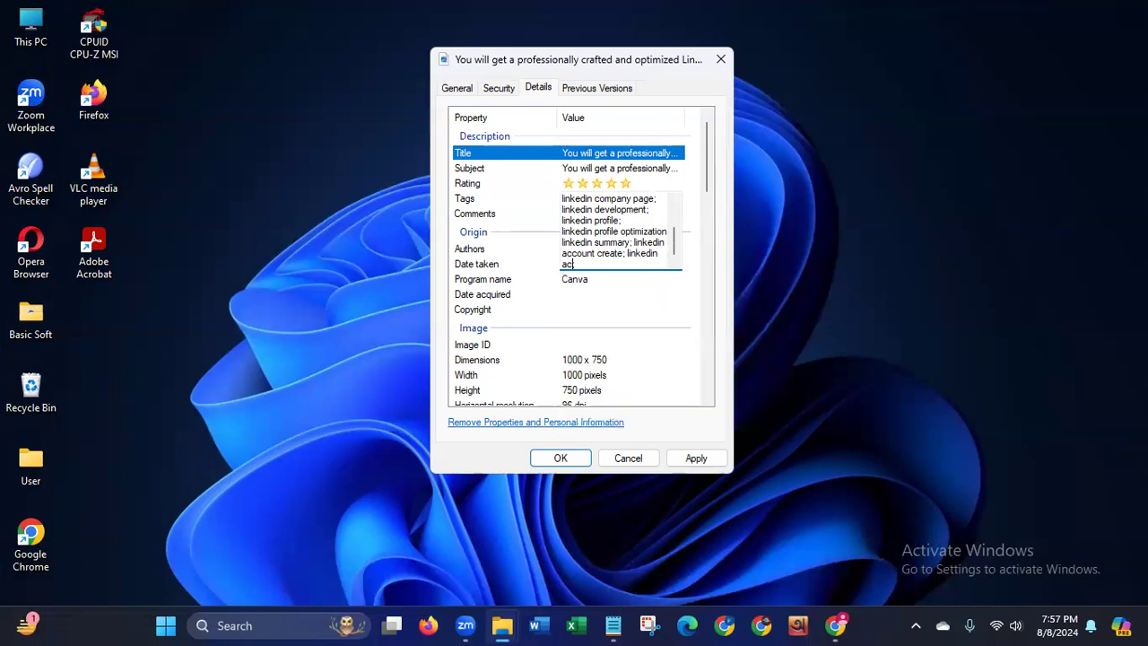
type("count optimization;")
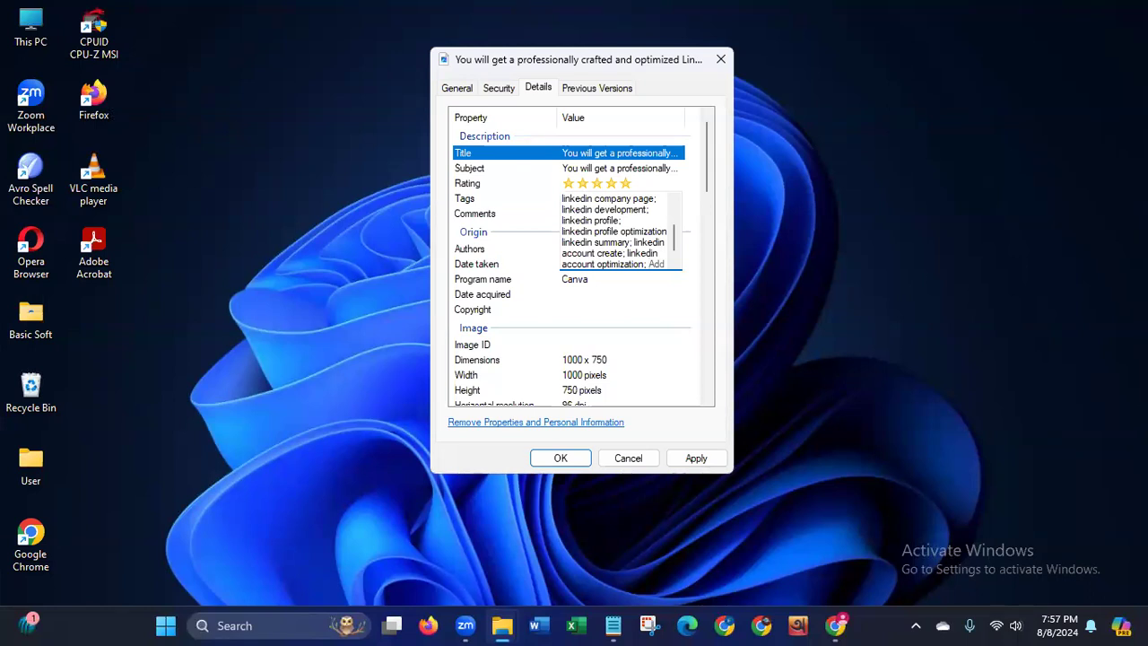
Step: Try to add "linkedin summary" once more at the end of the image's tag list
type("l")
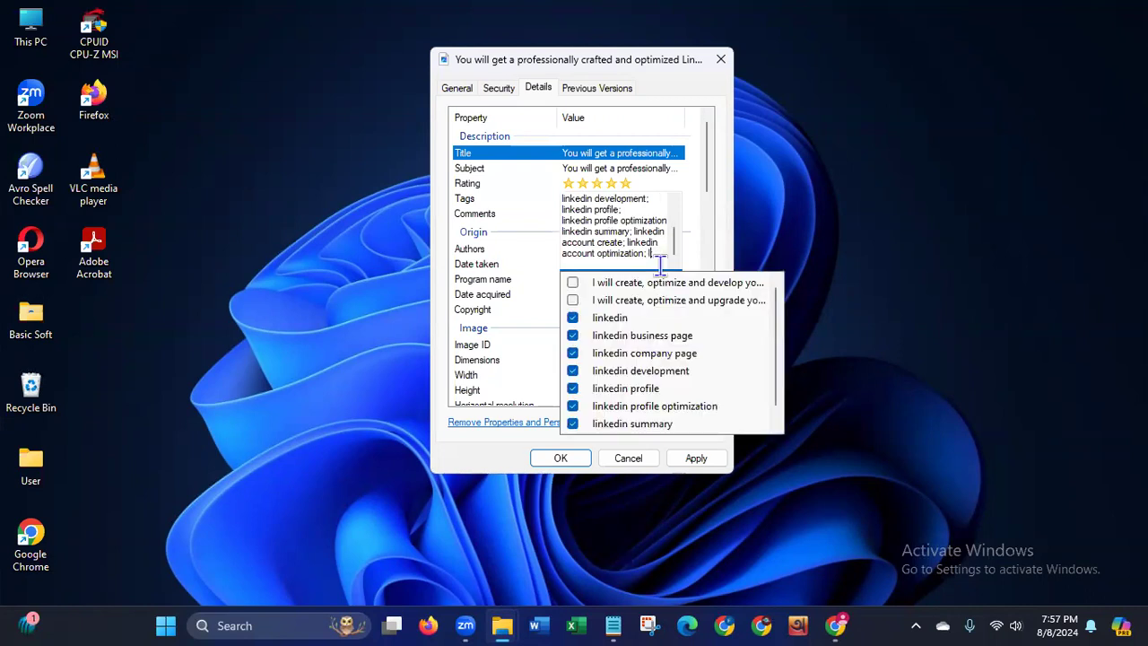
type("inked")
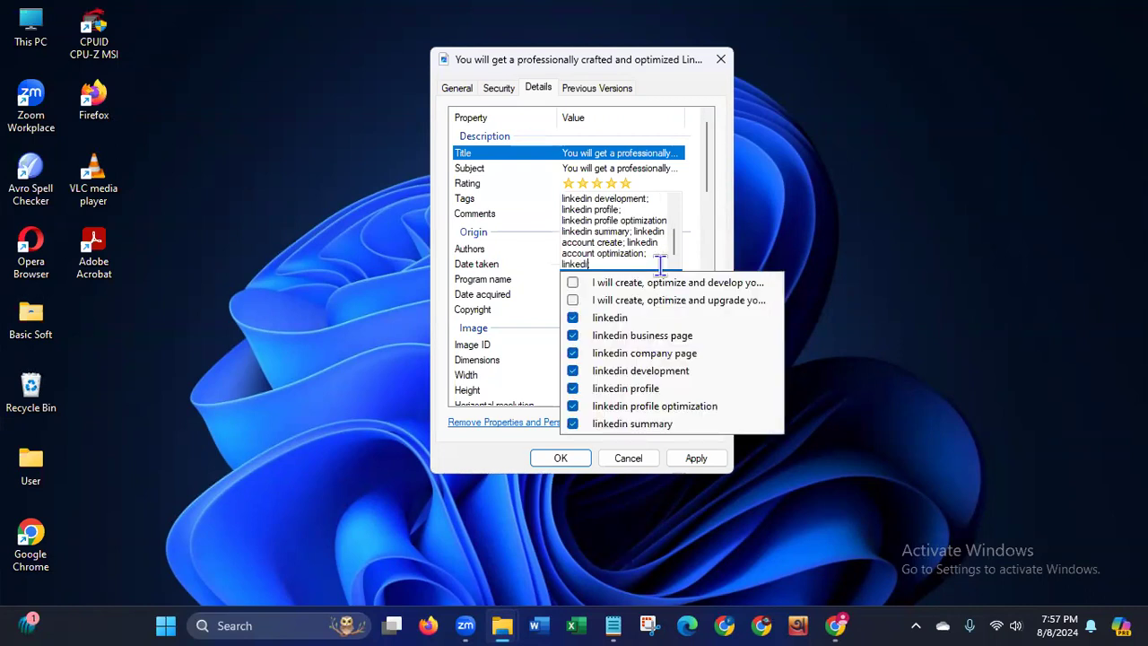
type("in summery;")
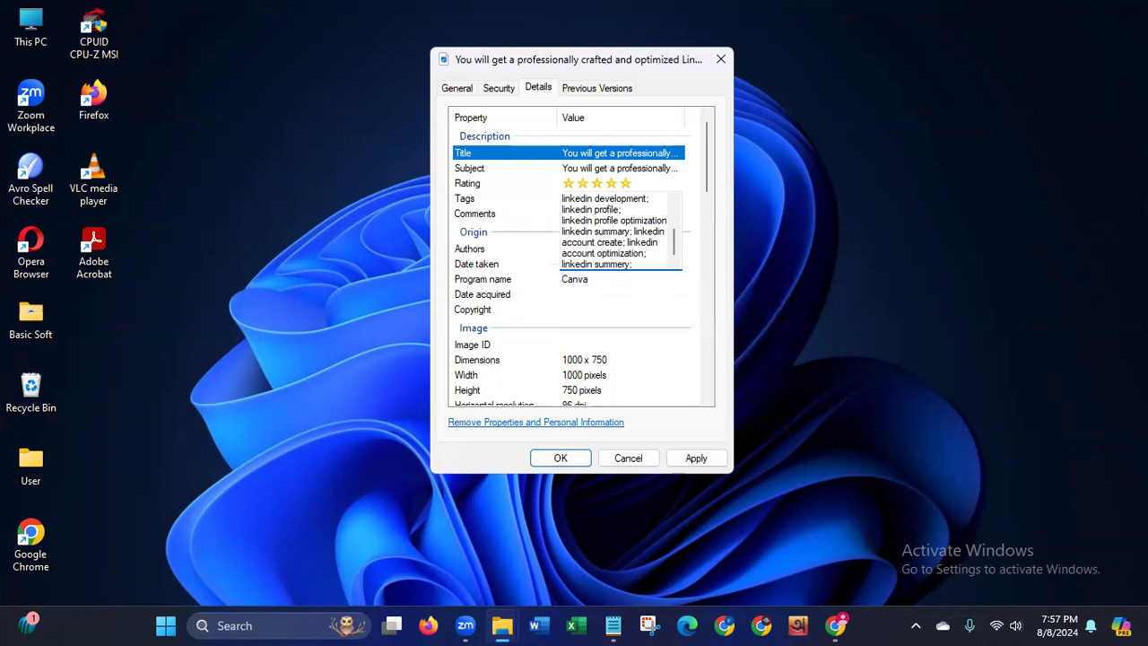
key("BackSpace")
type("ary;")
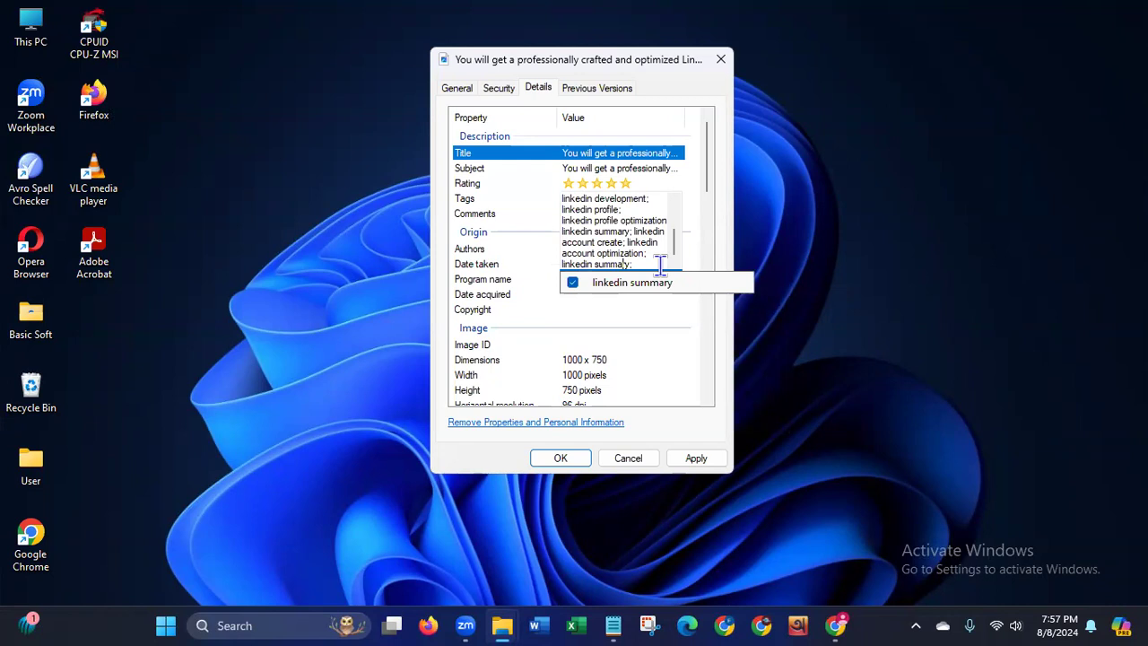
type(" Add a")
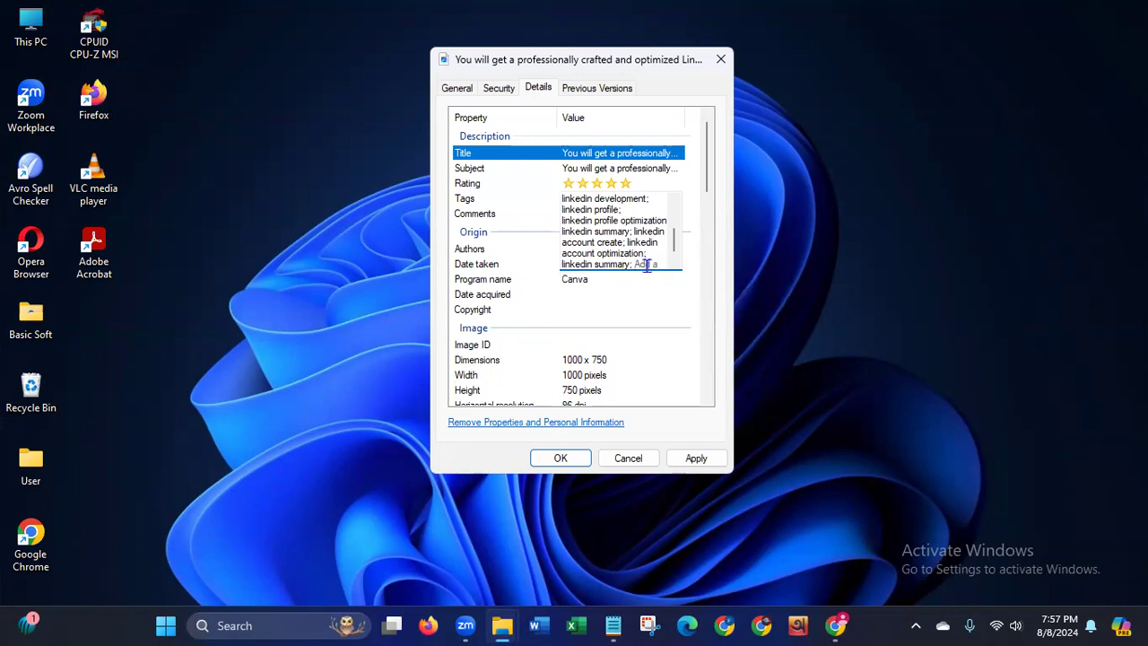
Step: Copy the image's full tag list into its Comments property
left_click(626, 215)
left_click(626, 219)
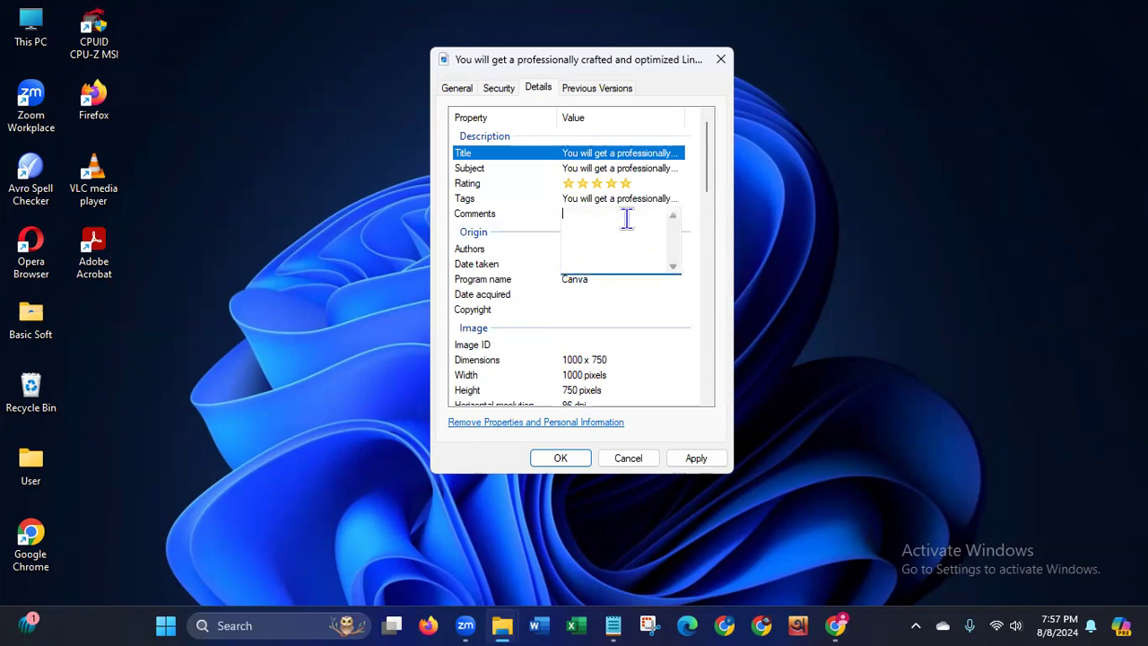
left_click(678, 208)
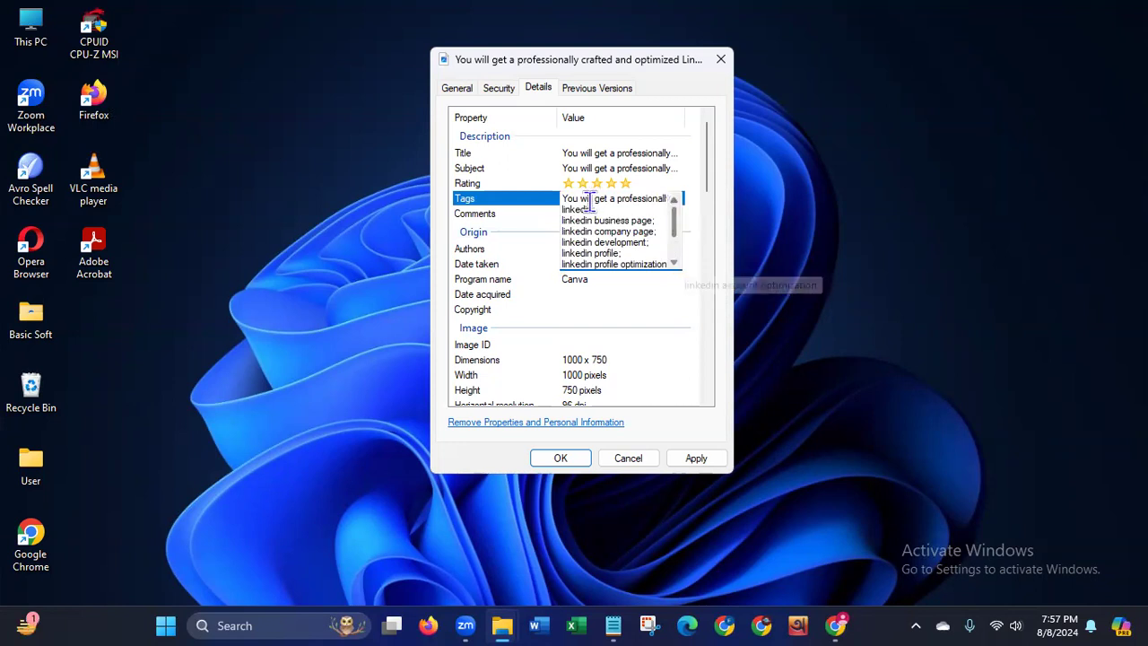
double_click(564, 199)
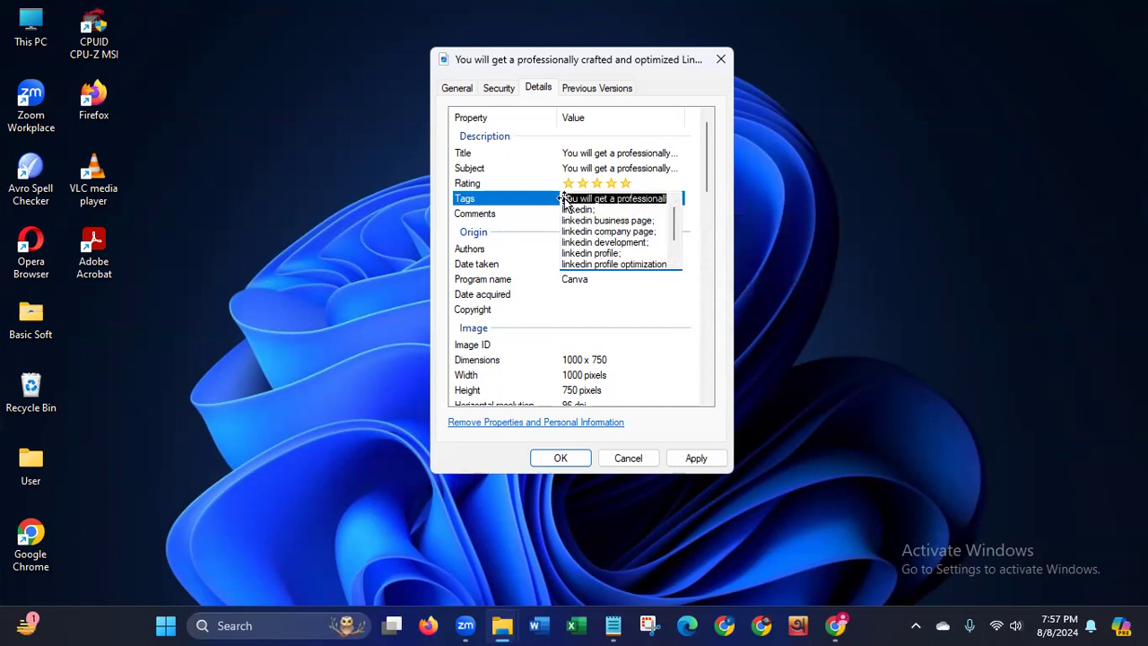
key("shift+Down")
key("shift+Down")
key("shift+Down")
key("shift+Down")
key("shift+Down")
key("shift+Down")
key("shift+Down")
key("shift+Down")
key("shift+Down")
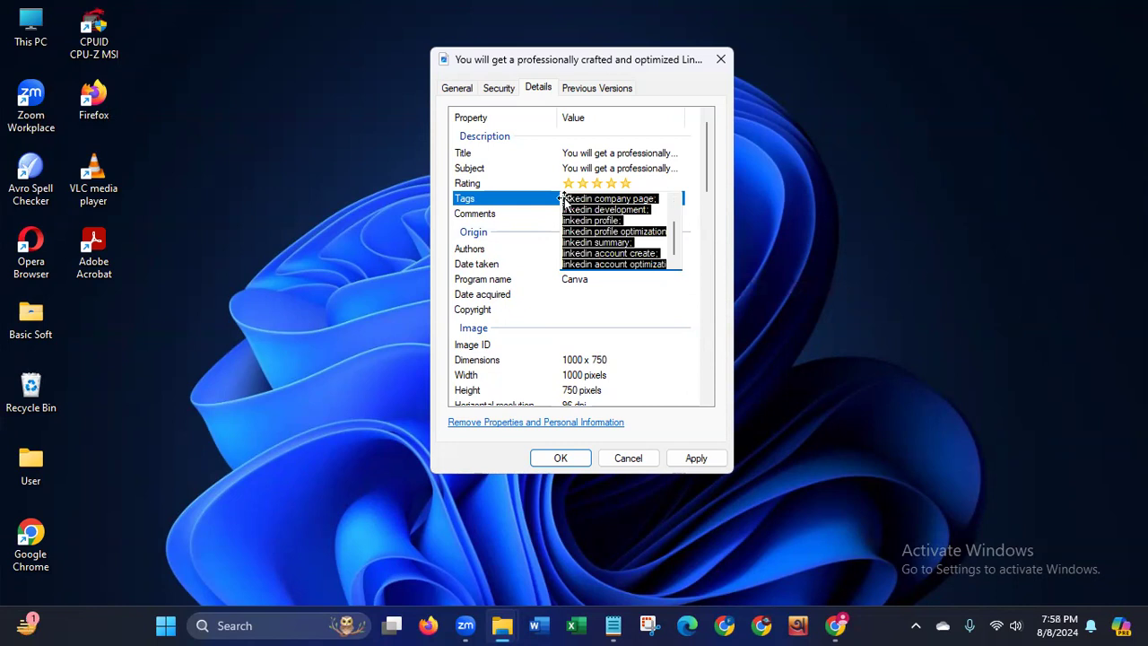
key("Return")
left_click(567, 214)
key("ctrl+v")
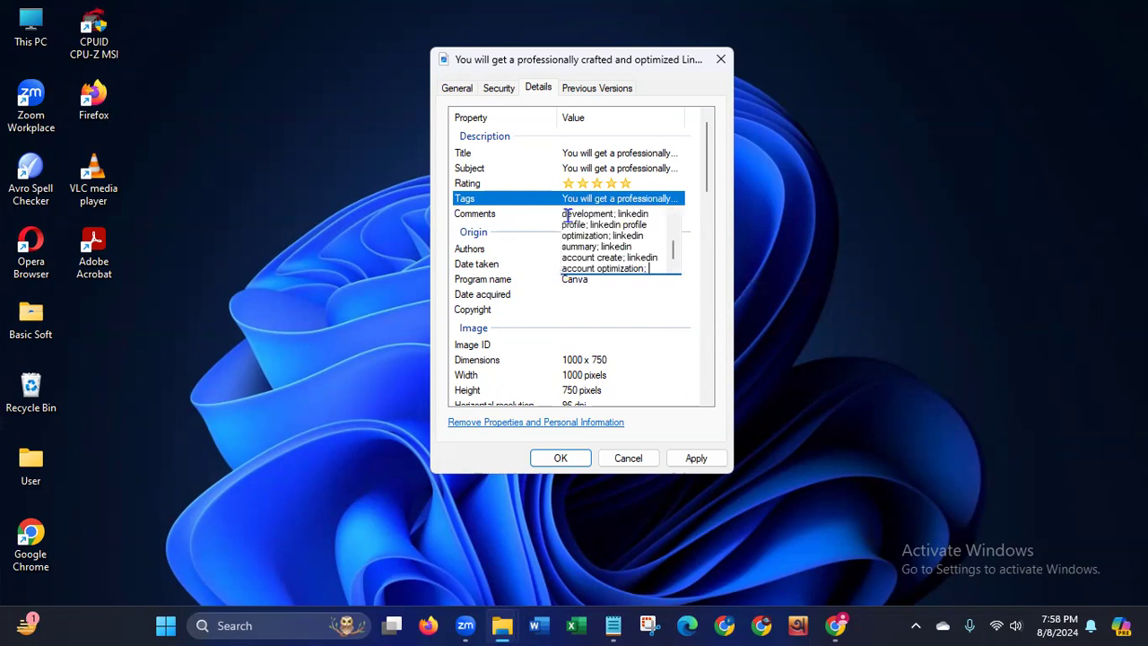
key("Return")
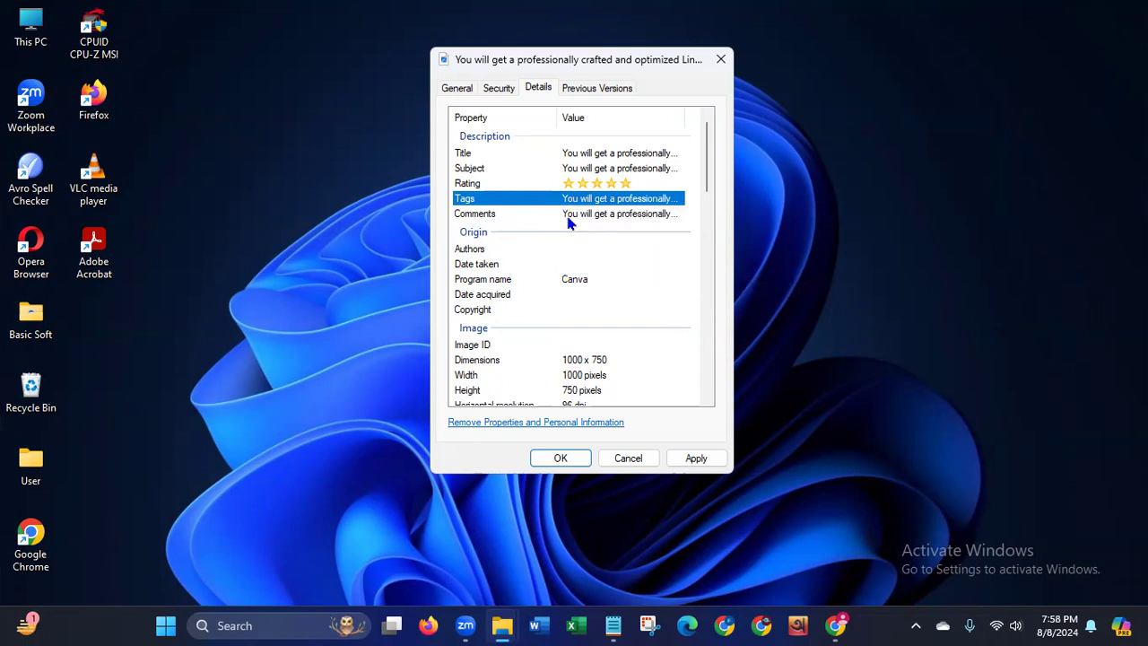
Step: Look up the freelancer's name in the Upwork account menu in Chrome and enter it as the image's author
left_click(580, 249)
left_click(837, 626)
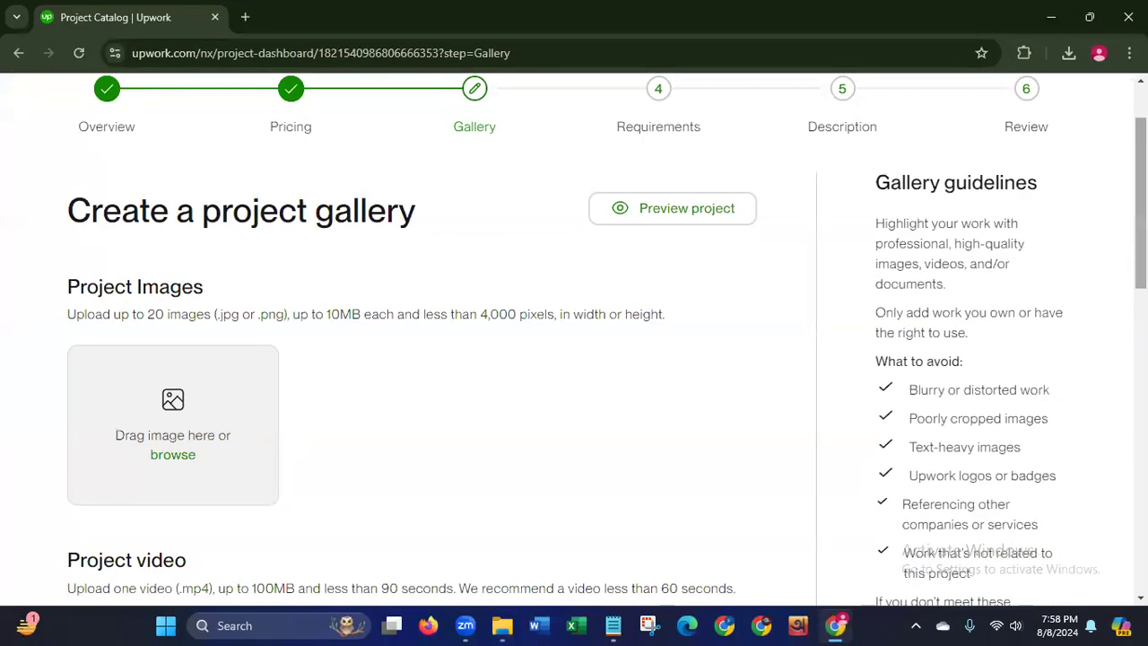
scroll(1112, 100, "up", 2)
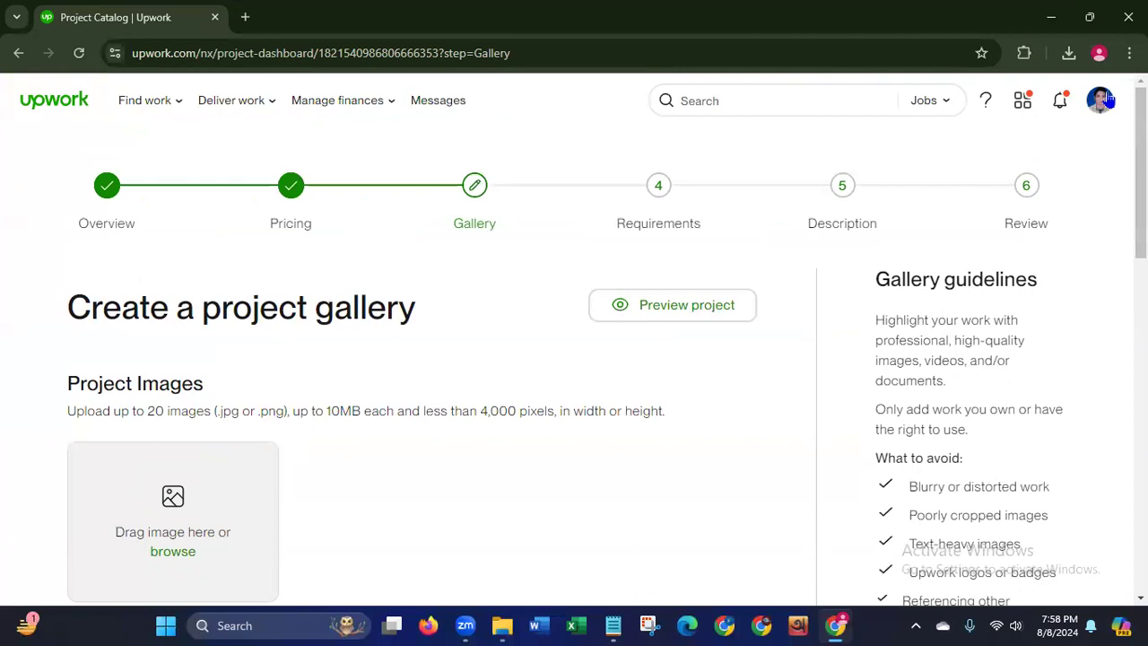
left_click(1108, 100)
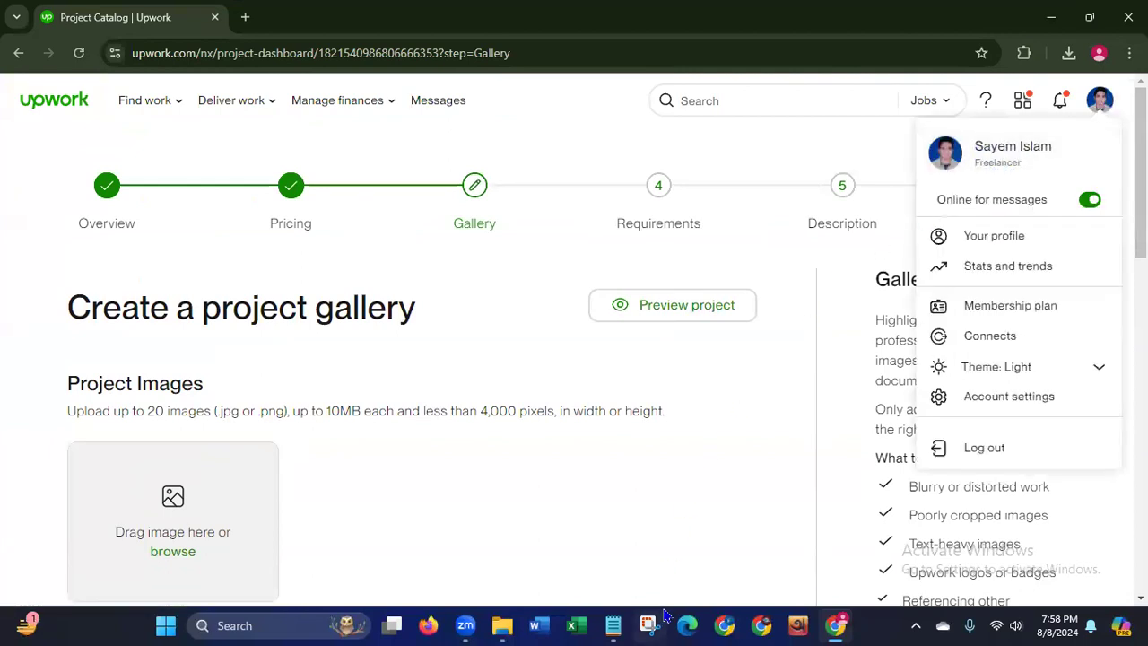
left_click(1049, 18)
left_click(647, 249)
type("Sa")
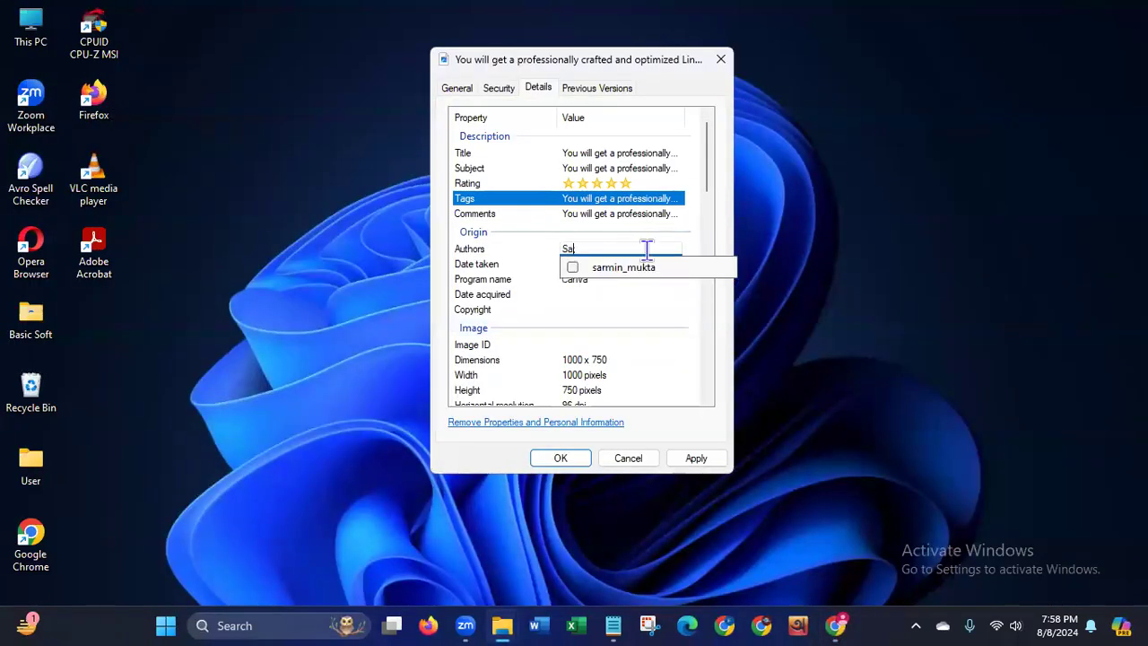
type("yem I")
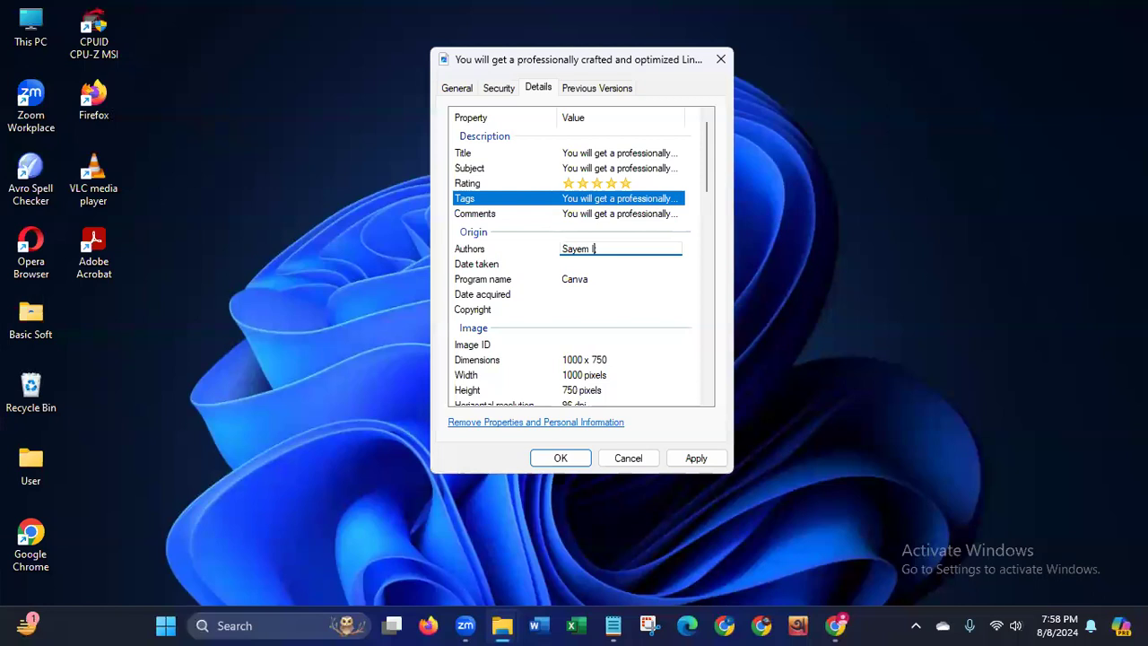
type("slam")
Step: Enter the freelancer's full name as the image's Copyright and save all the property changes
left_click(597, 281)
left_click(585, 308)
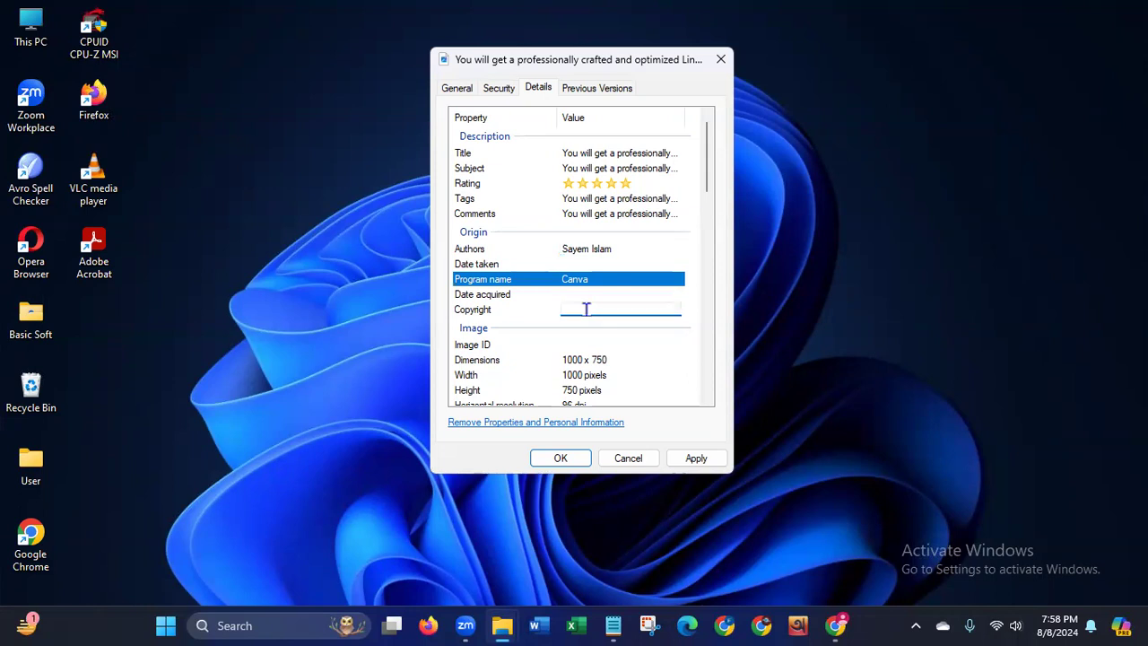
type("Sayem Islam")
left_click_drag(709, 167, 694, 392)
left_click(700, 462)
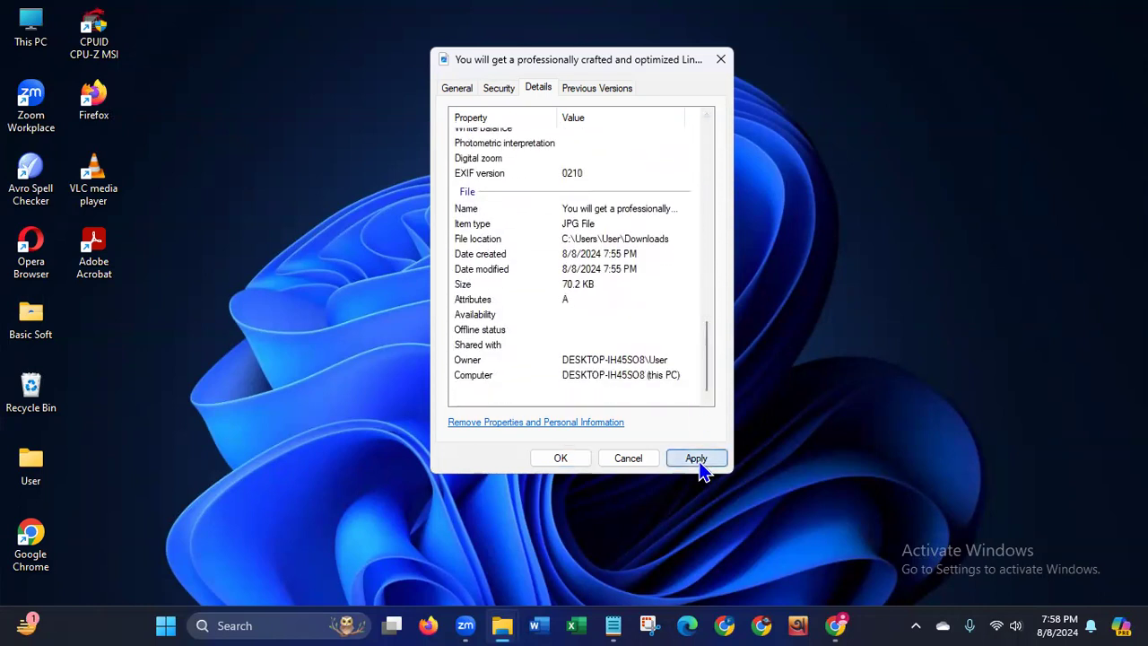
left_click(563, 459)
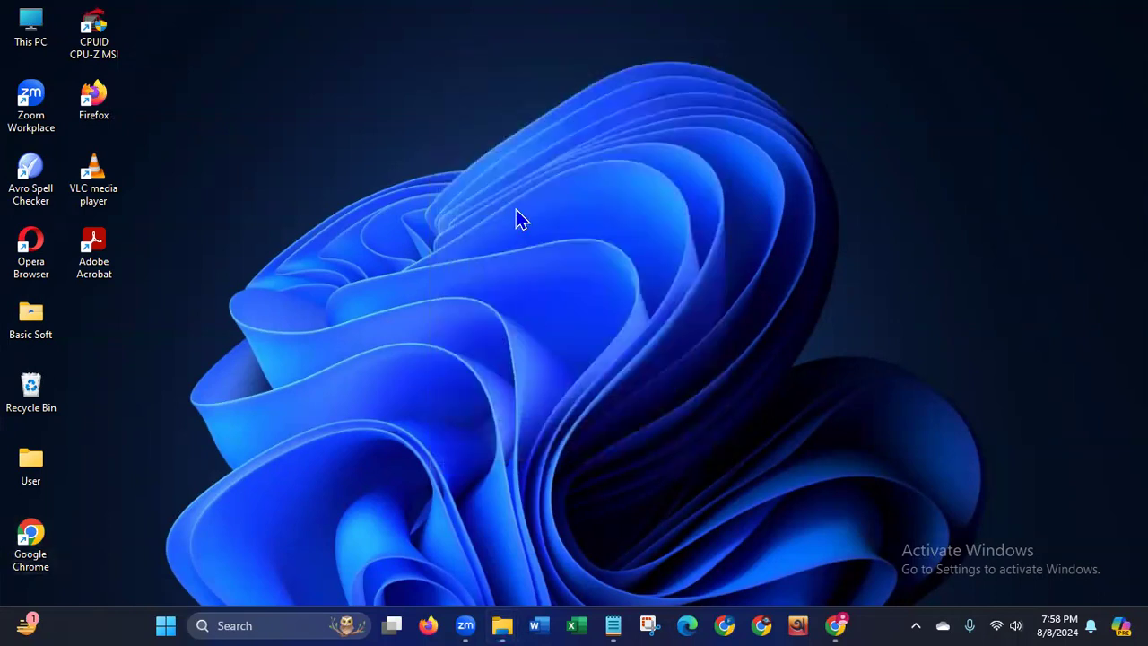
Step: Switch to Upwork in Chrome and upload the LinkedIn profile JPG from Downloads as a project image without adjusting its frame
right_click(516, 208)
left_click(548, 279)
left_click(833, 618)
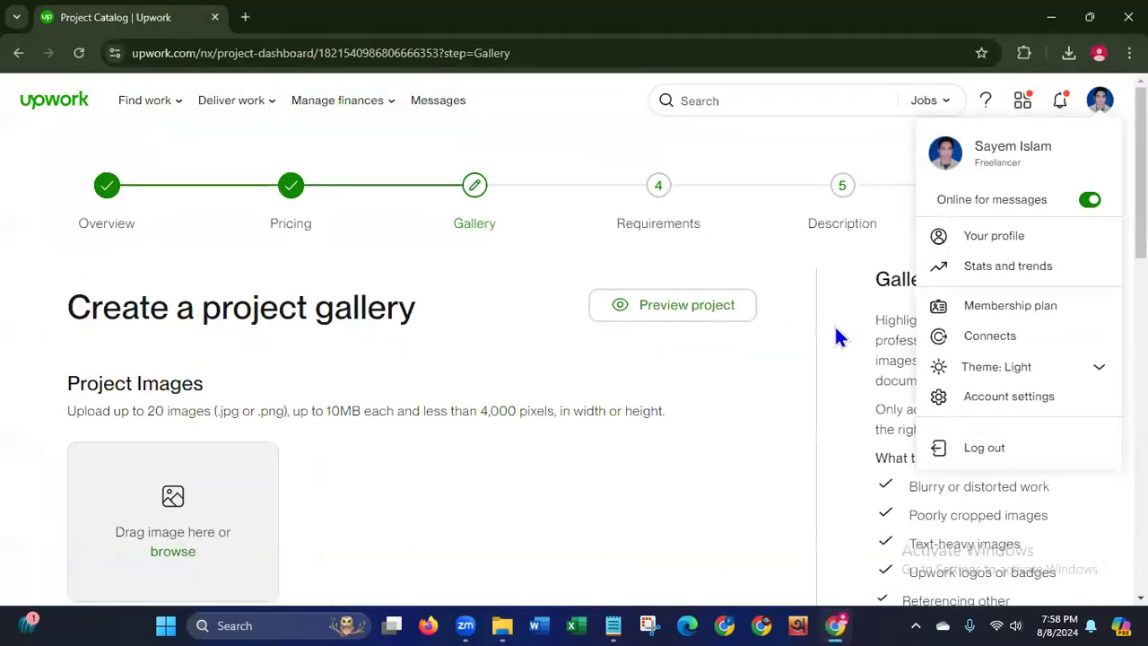
scroll(1140, 180, "down", 3)
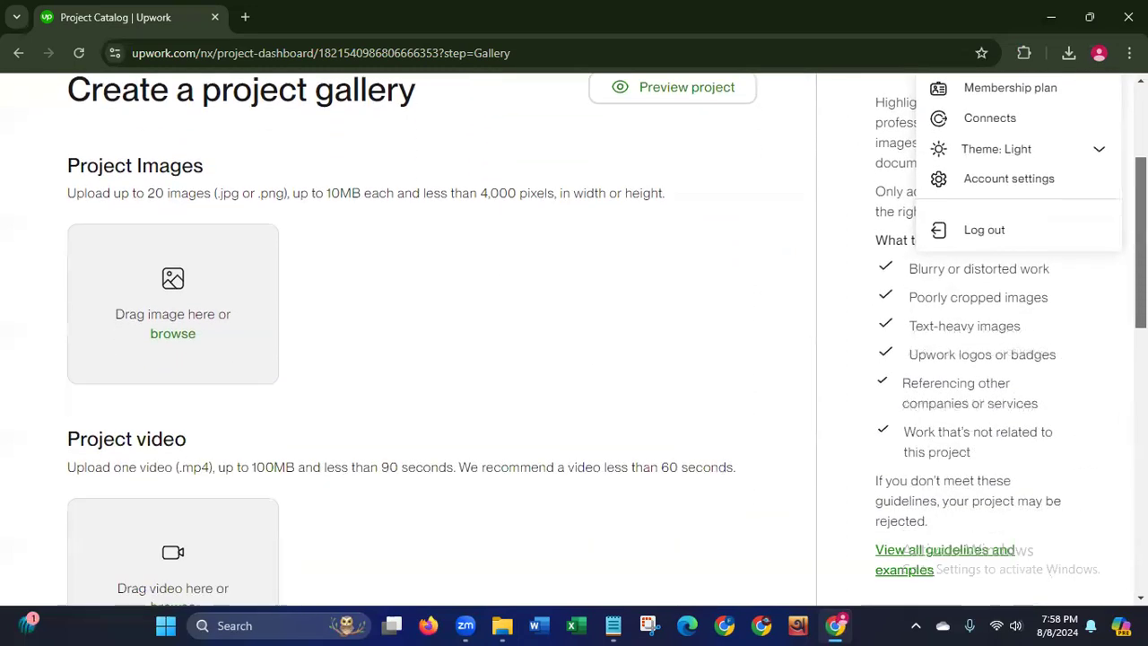
left_click(171, 334)
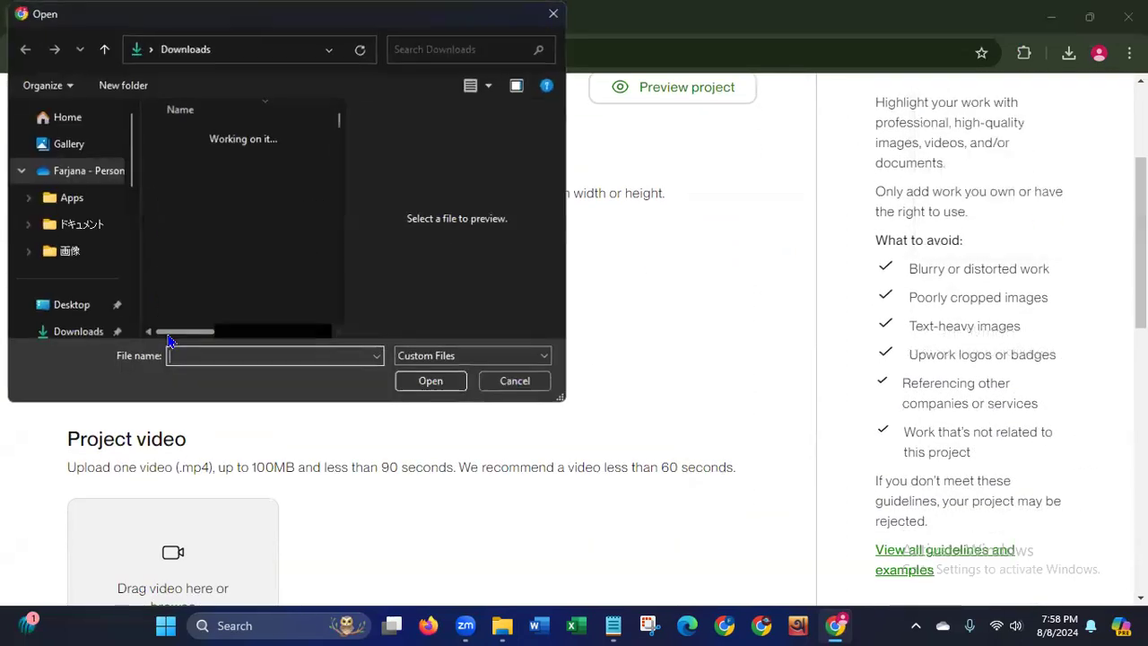
left_click(192, 167)
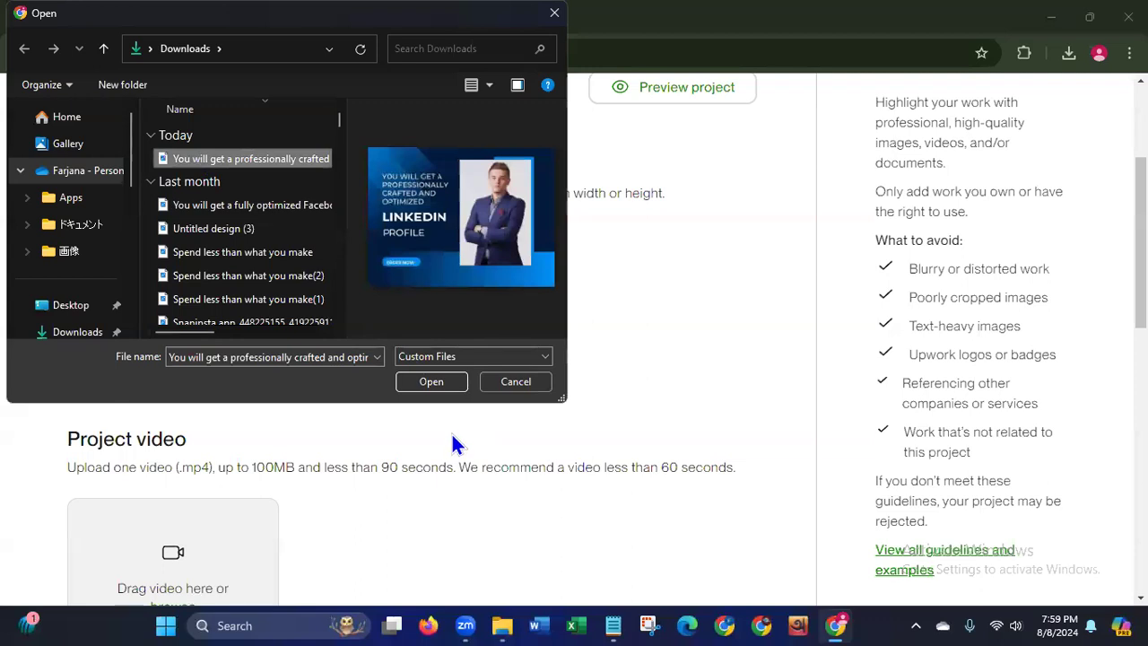
left_click(429, 381)
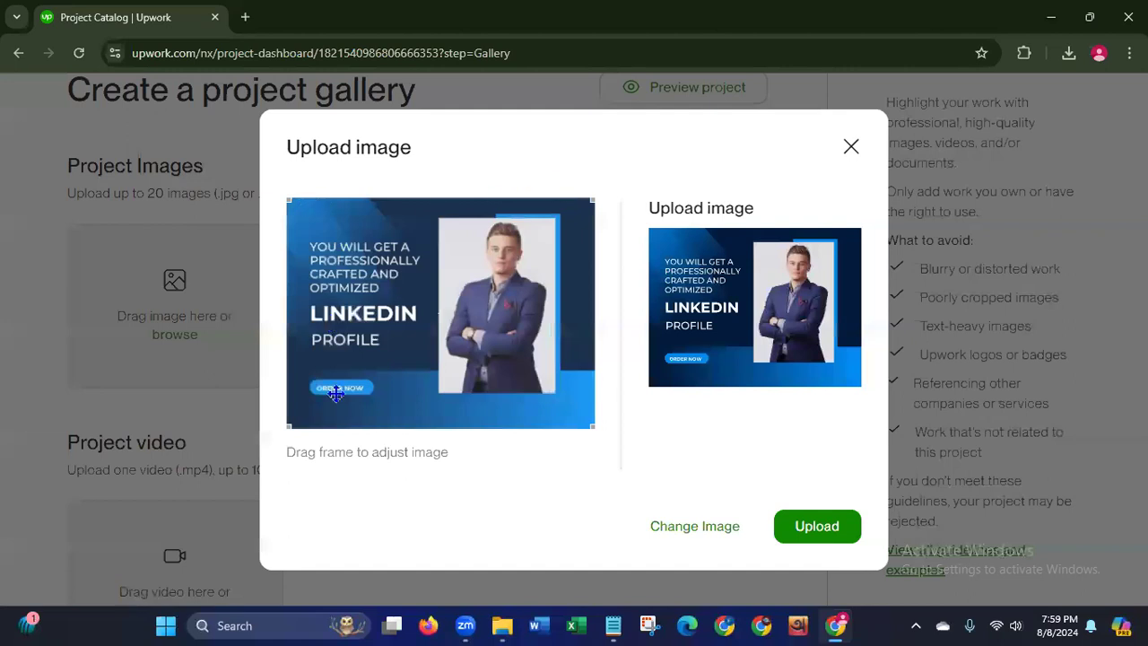
left_click(823, 531)
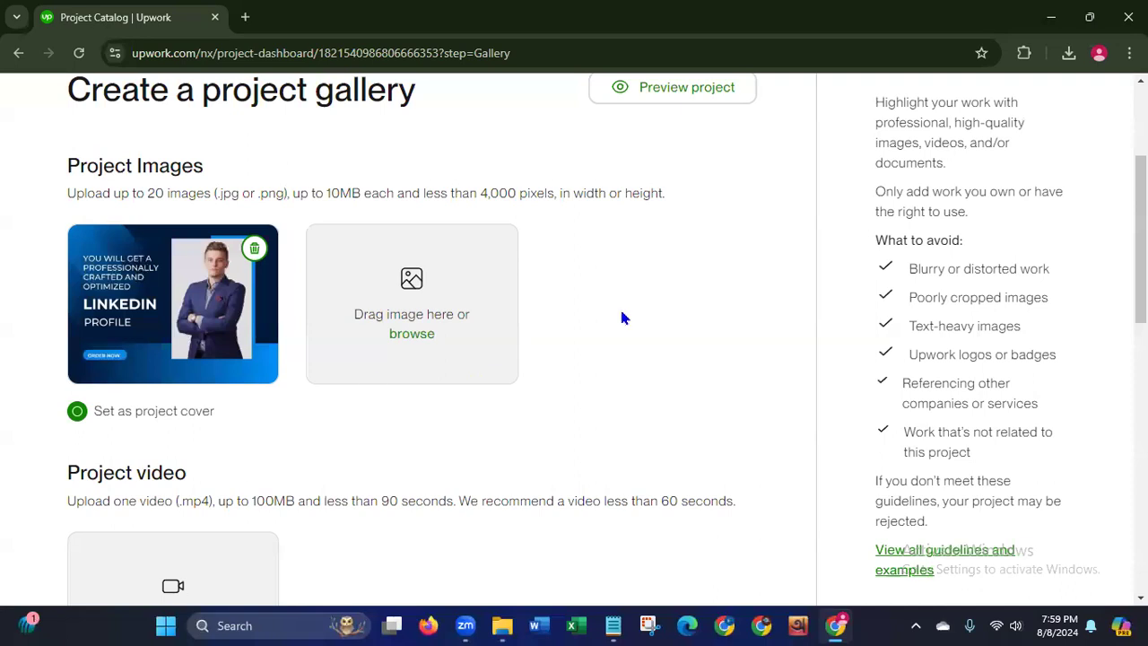
Step: Finish the Gallery stage without a video or sample document and continue to the Requirements stage
scroll(1138, 224, "down", 1)
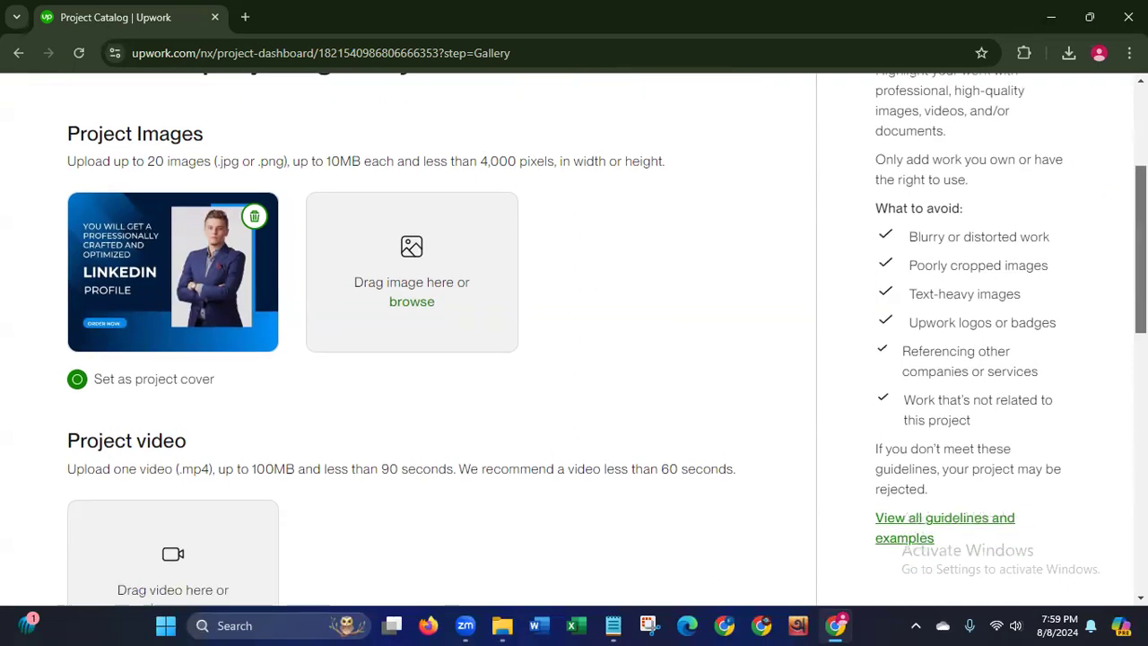
scroll(1111, 341, "down", 6)
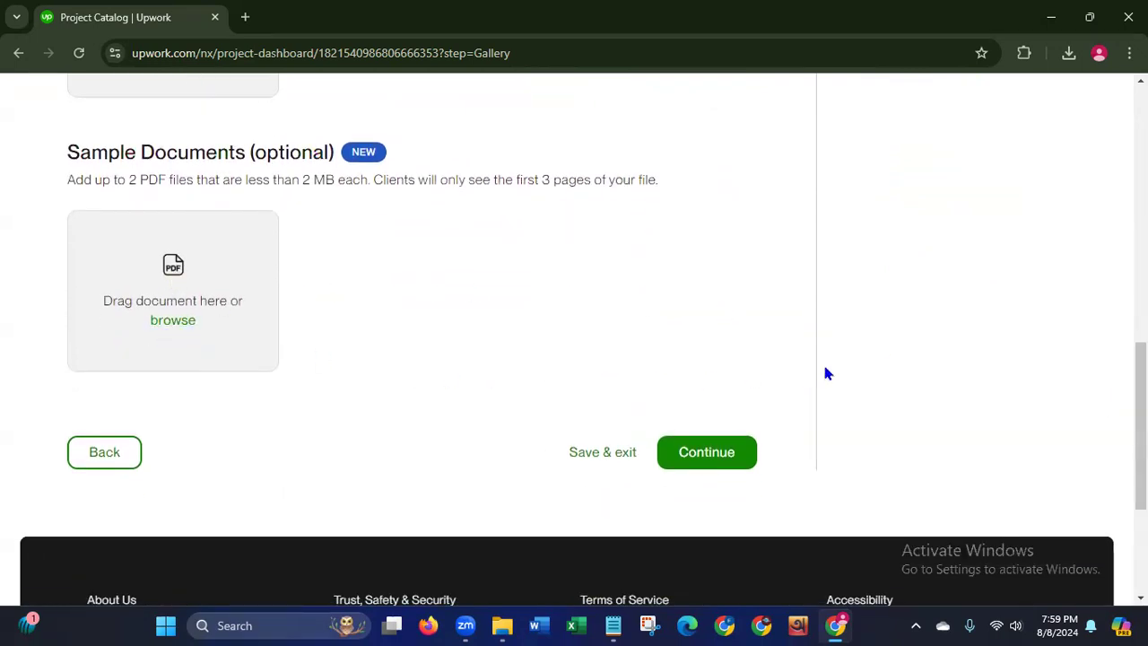
left_click(720, 465)
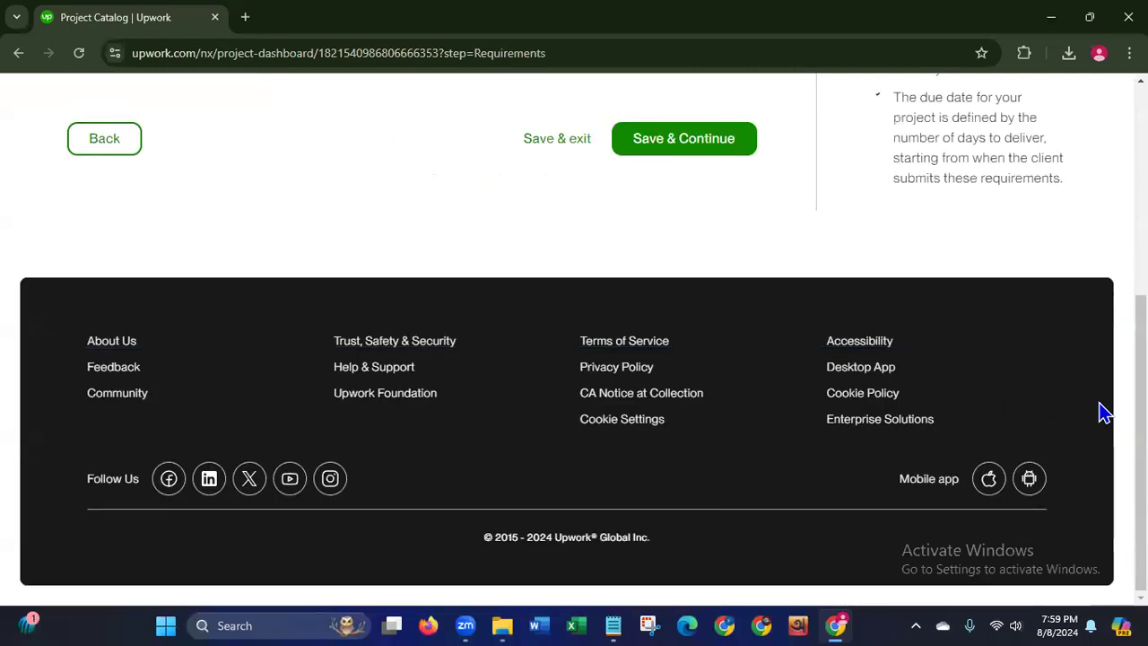
Step: Start a new client requirement with the text "What will you need to start the order? Ans. To start the order I"
scroll(1138, 412, "up", 1)
scroll(1106, 241, "up", 4)
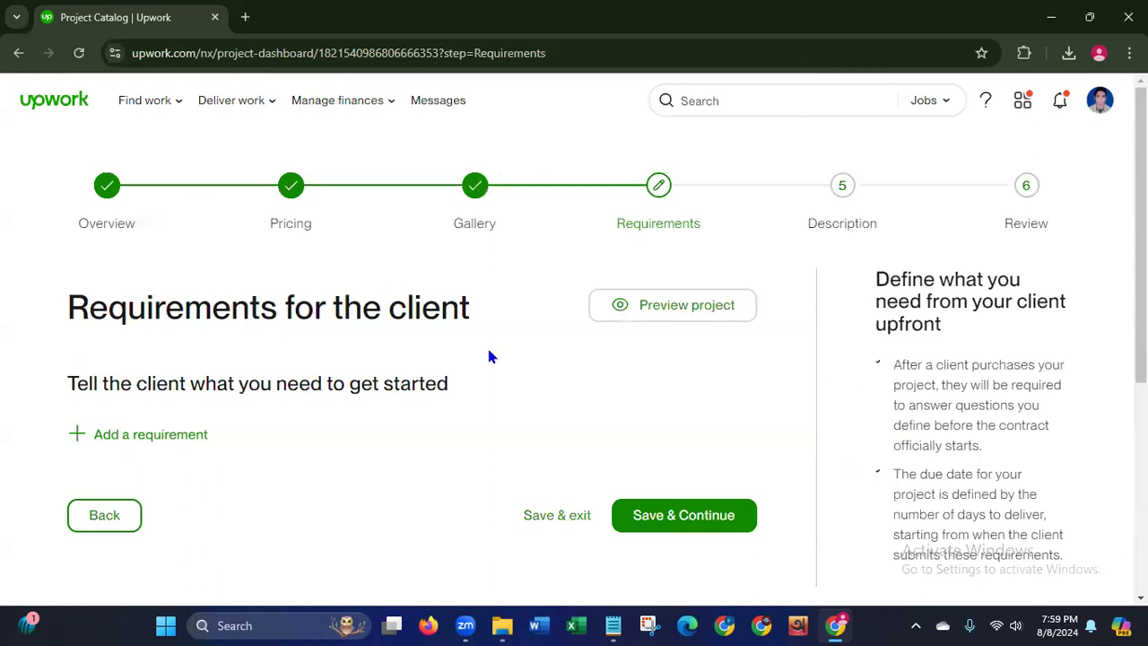
left_click(94, 438)
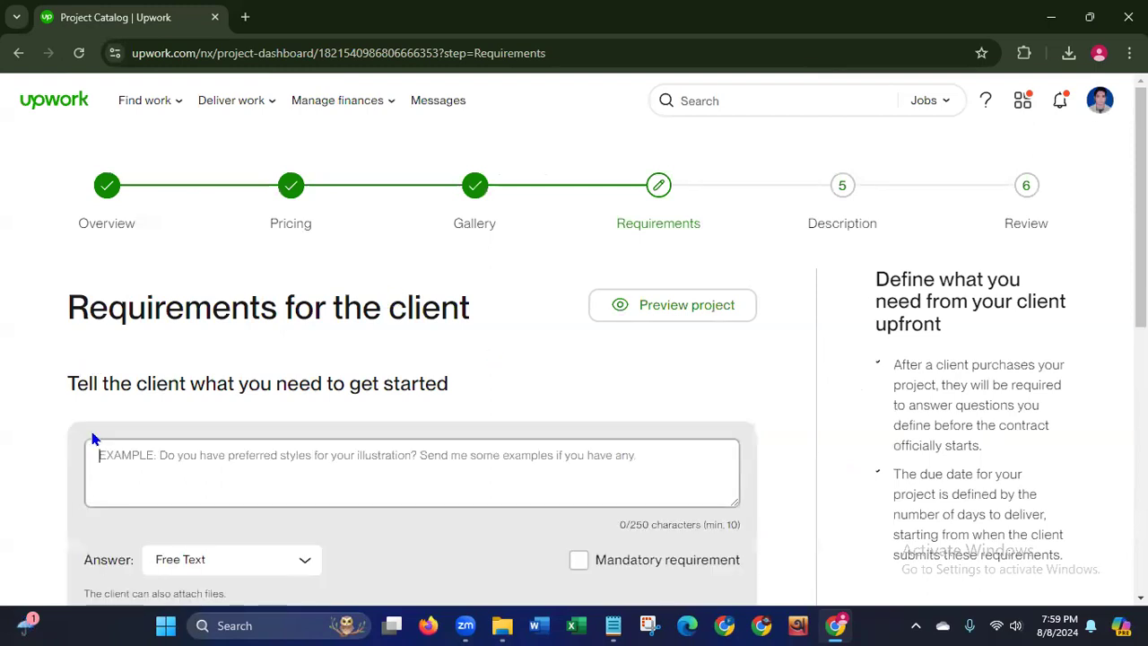
scroll(99, 439, "down", 3)
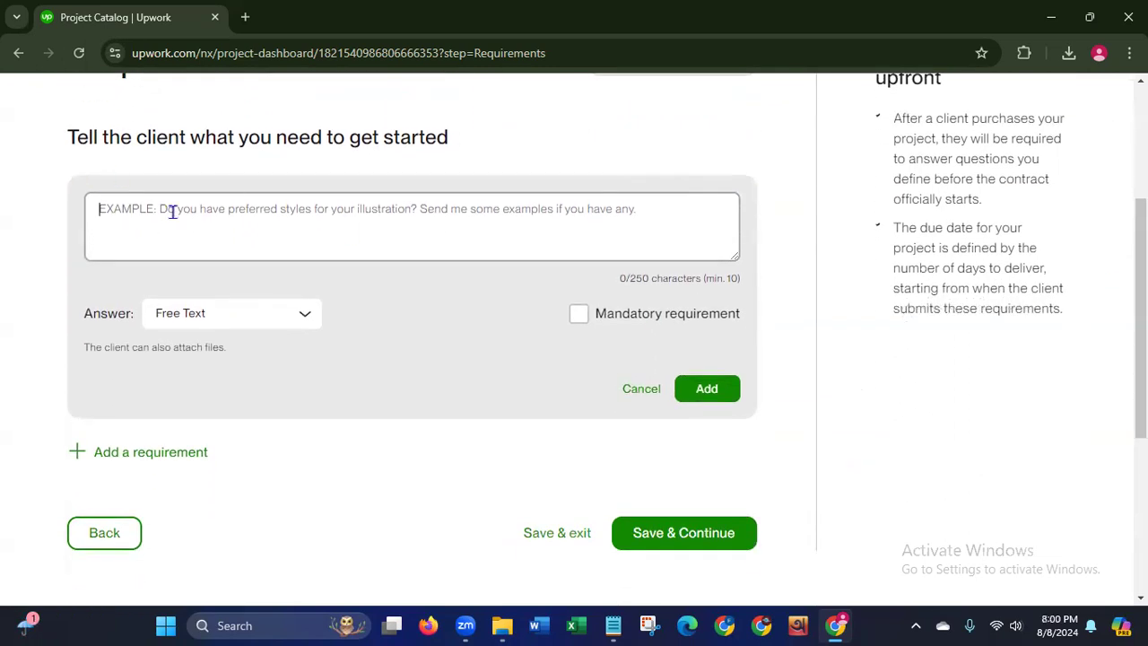
type("W")
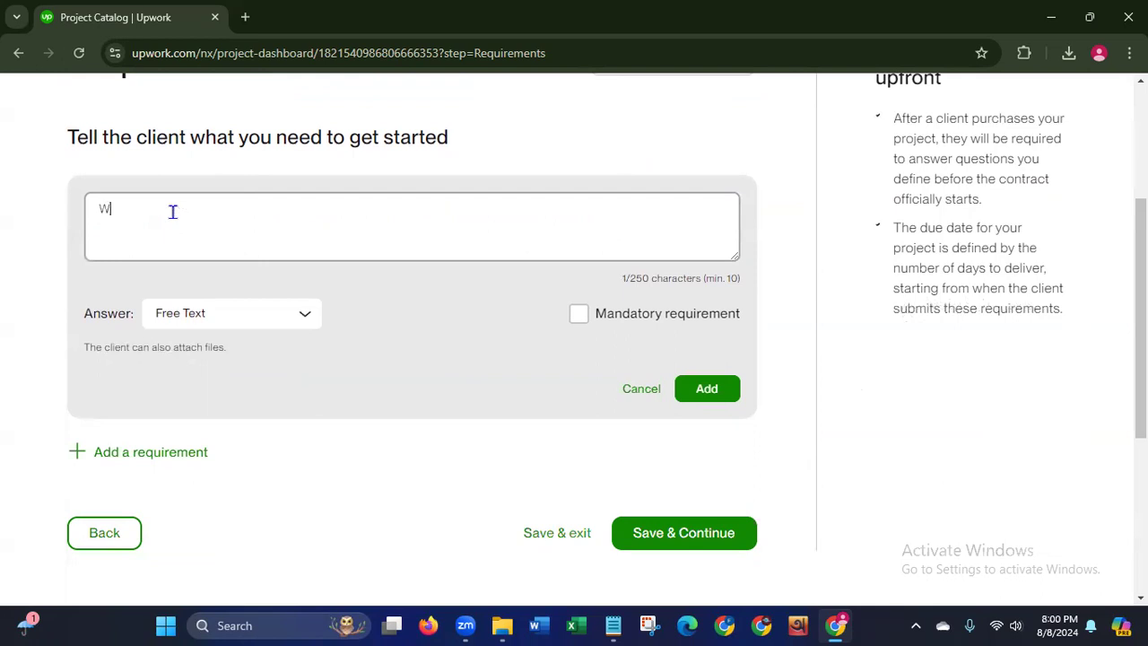
type("hat will you feed to start ")
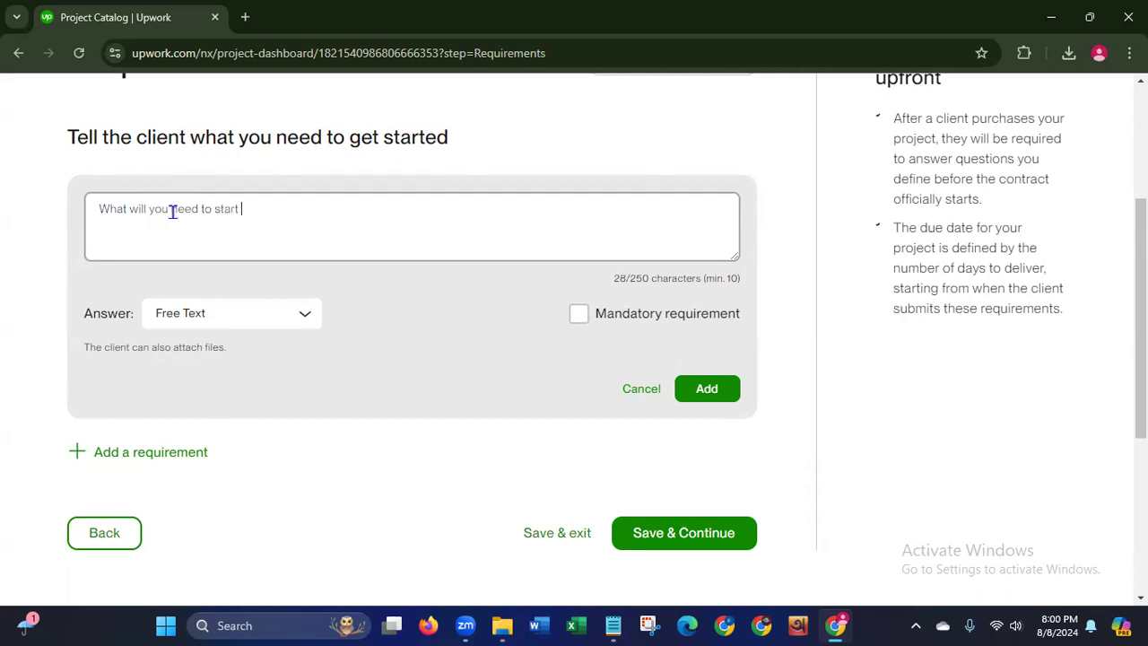
type("the order? Ans. To start the order I")
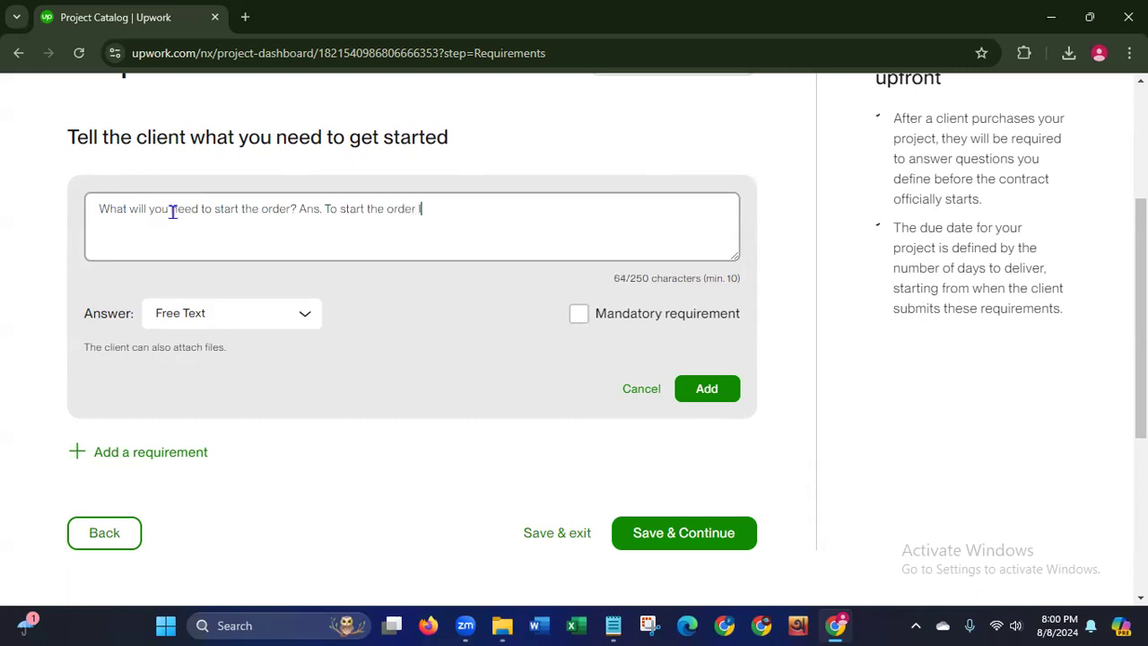
Step: Complete the requirement text with "'ll need your e ma il ID, website link, educational qualification, work experience, skills & certifications."
type("'ll need your")
type("e ma il ")
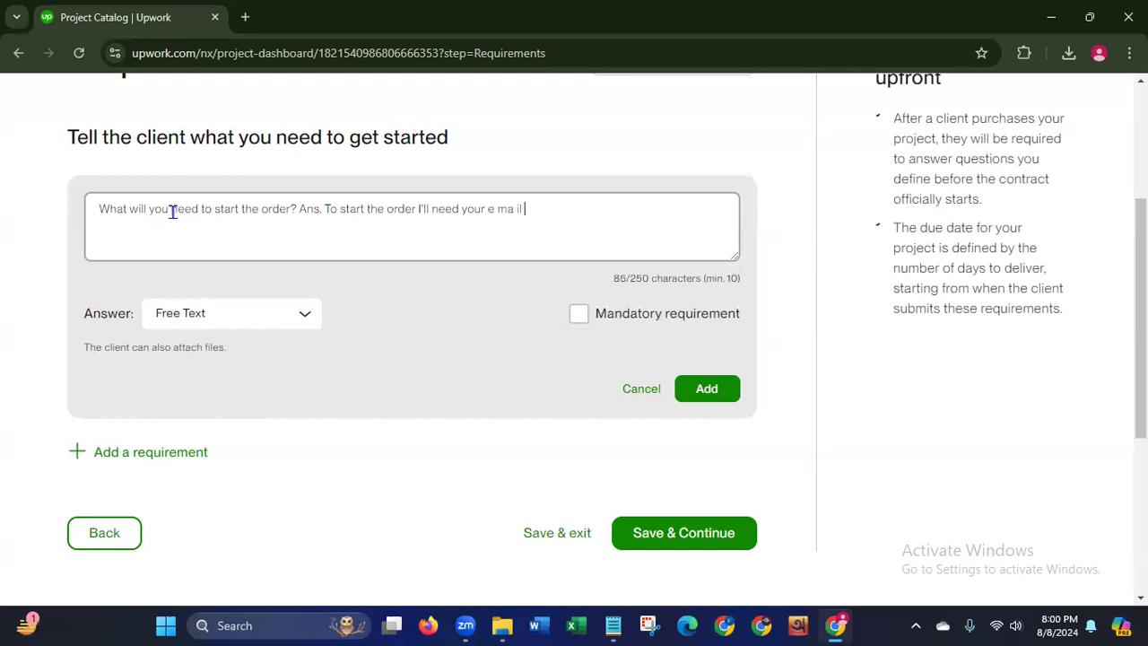
type("l")
key("BackSpace")
type("lD. website link,")
type("educat")
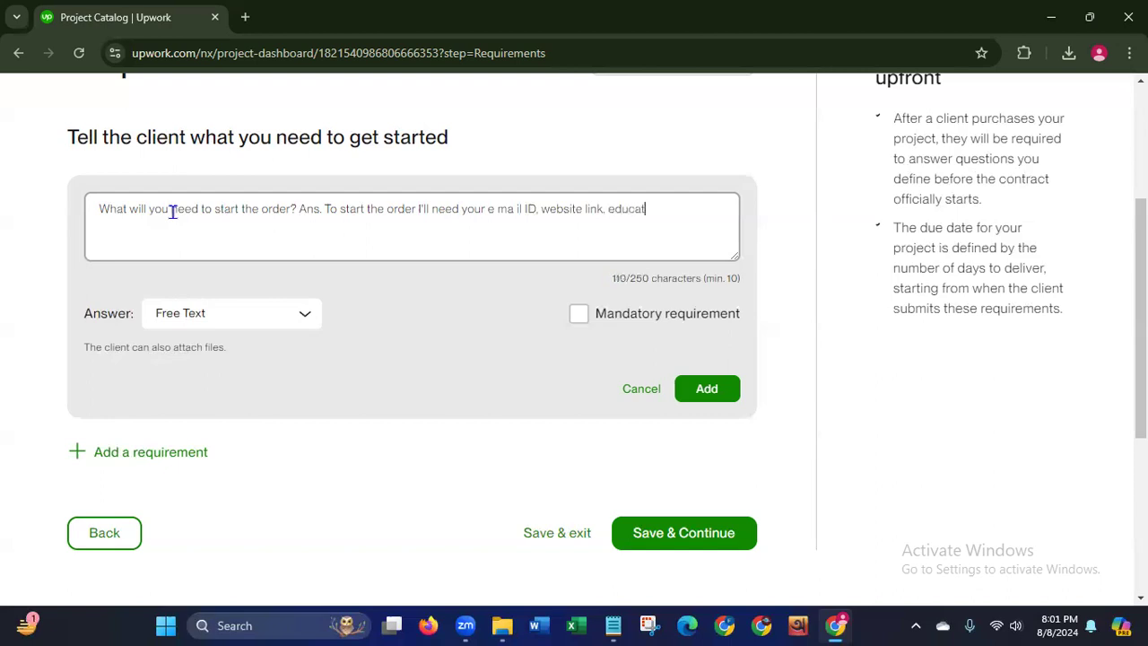
type("ional qualification, wor")
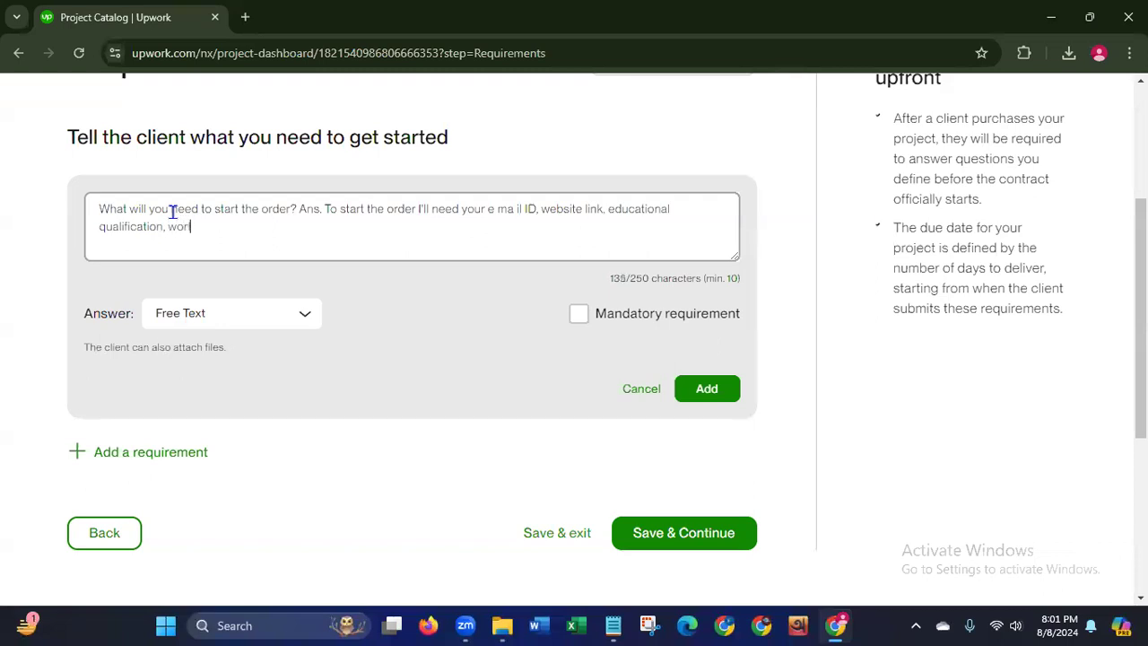
type("k experience, skills & ce")
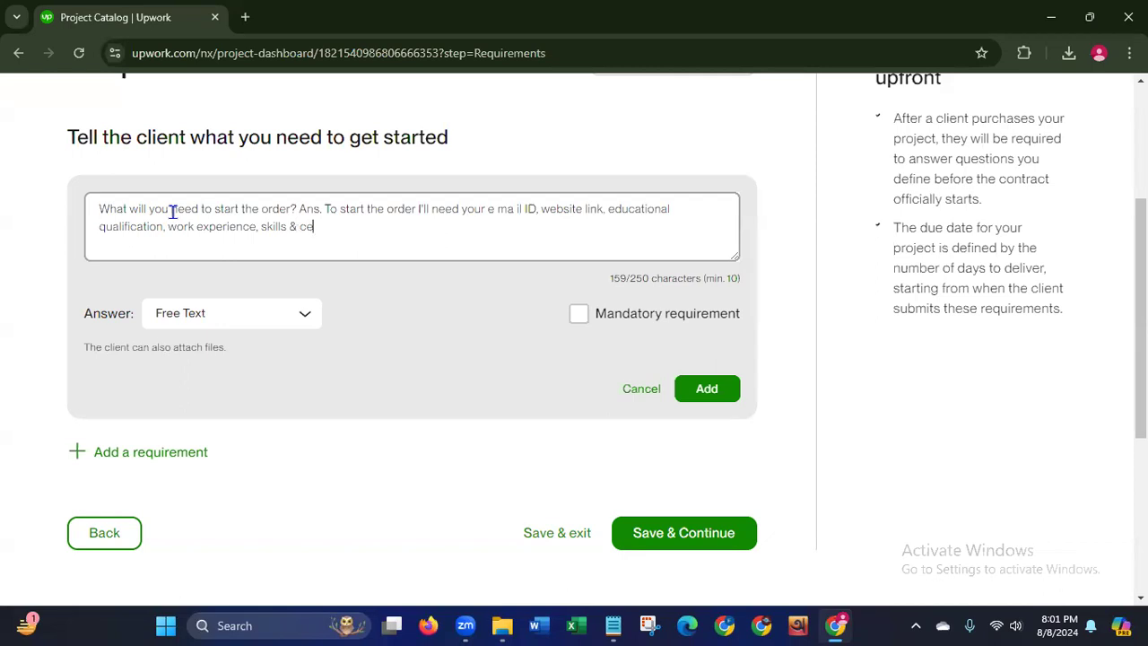
type("rtifications.")
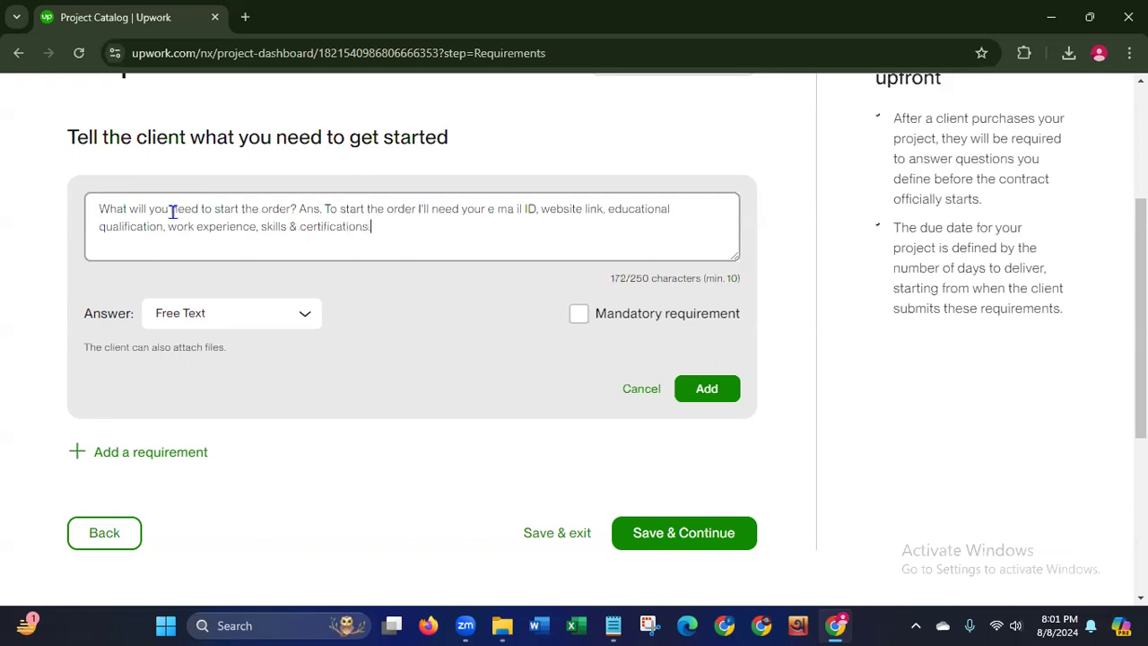
Step: Make the requirement mandatory, add it to the project and continue to the Description stage
left_click(579, 315)
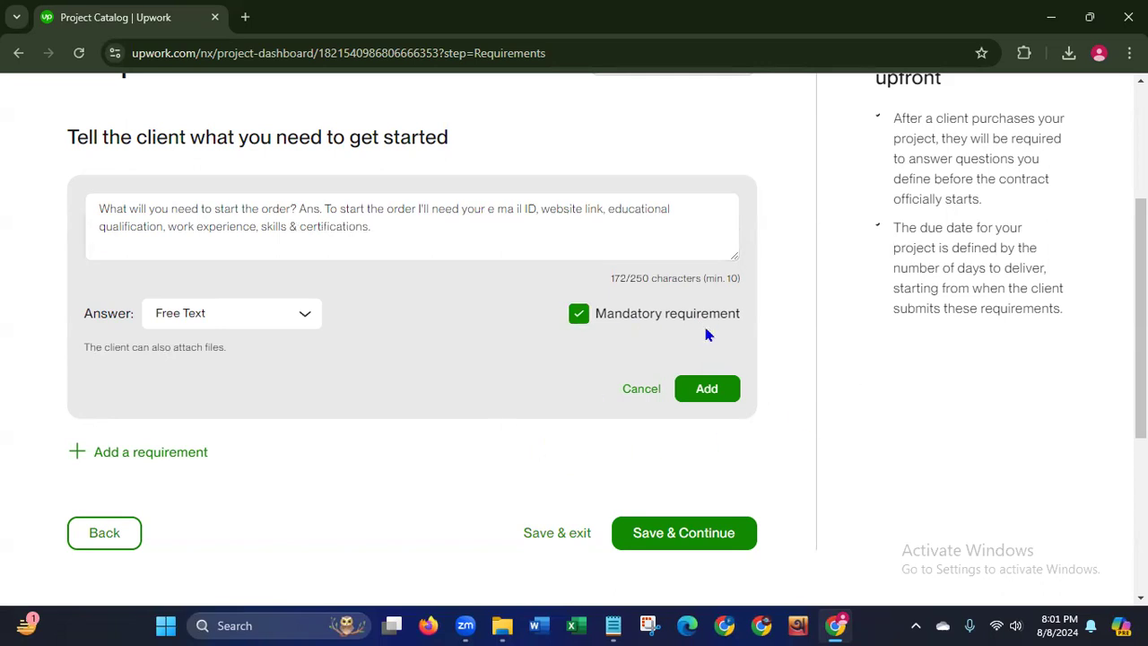
left_click(706, 389)
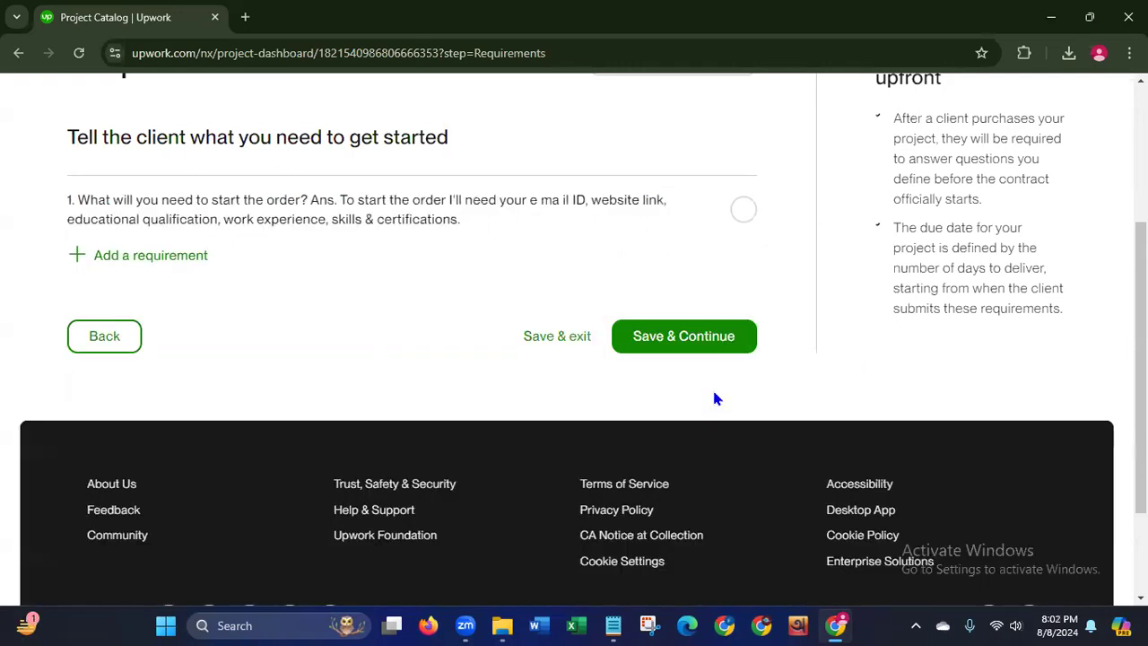
left_click(711, 341)
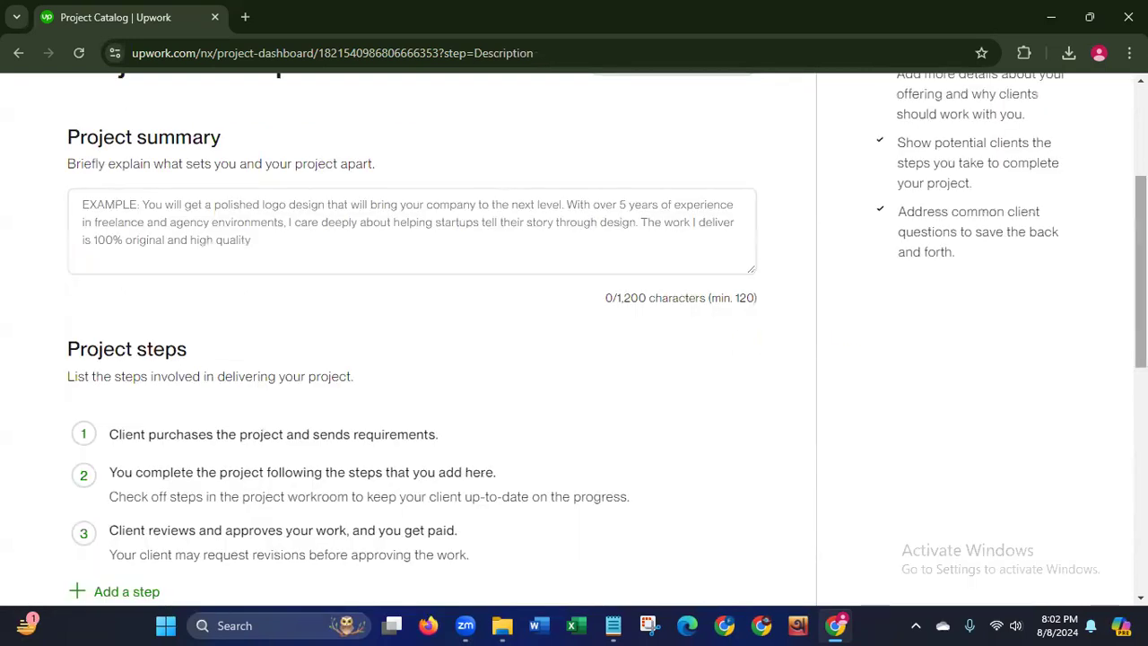
Step: Switch to Notepad and copy the description from "Are you ready to make a lasting impression" through "your online brand today!"
scroll(727, 221, "up", 3)
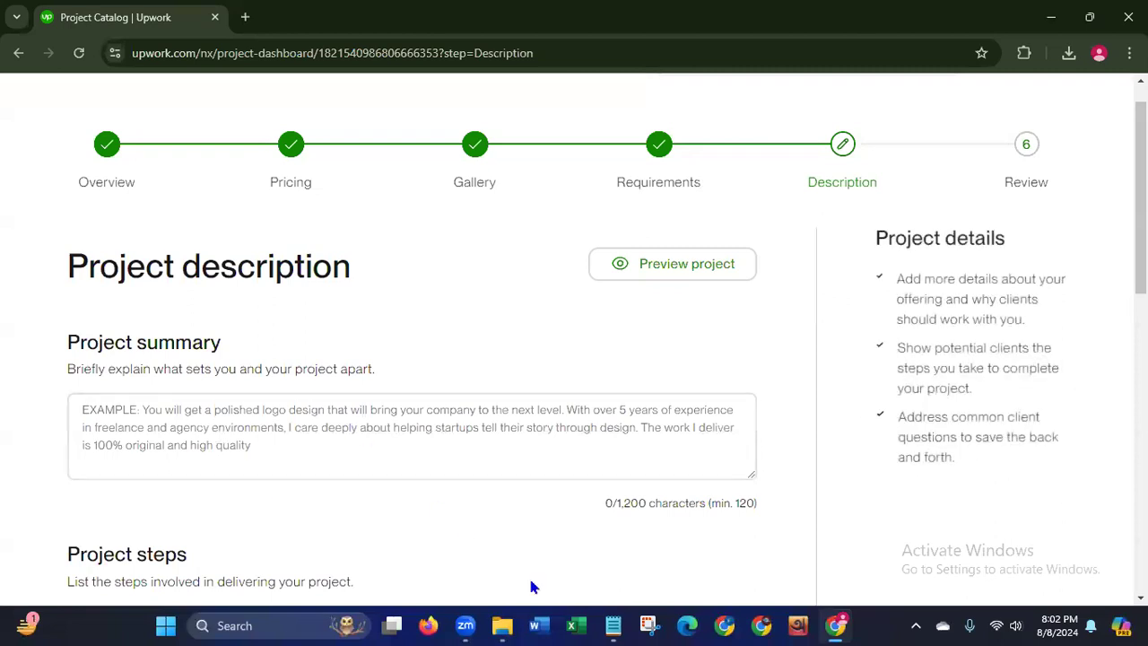
left_click(613, 622)
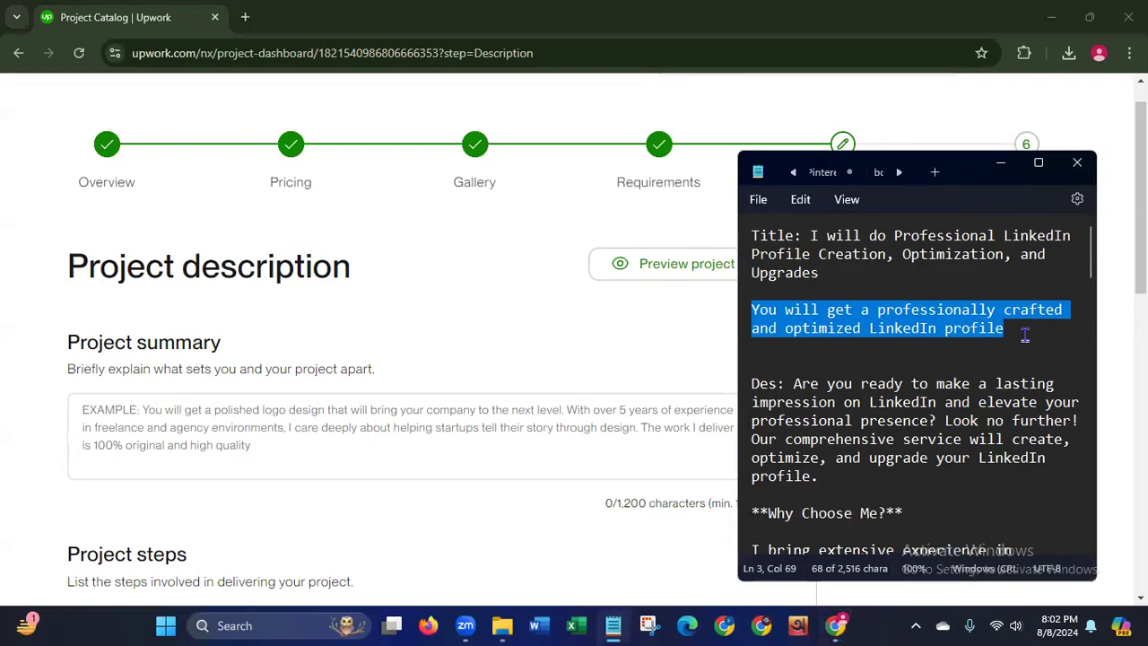
left_click_drag(1089, 277, 1090, 303)
left_click(793, 233)
key("ctrl+shift+Down")
key("ctrl+shift+Down")
key("ctrl+shift+Down")
key("ctrl+shift+Down")
key("ctrl+shift+Down")
key("ctrl+shift+Down")
key("ctrl+shift+Down")
key("ctrl+shift+Down")
key("ctrl+shift+Down")
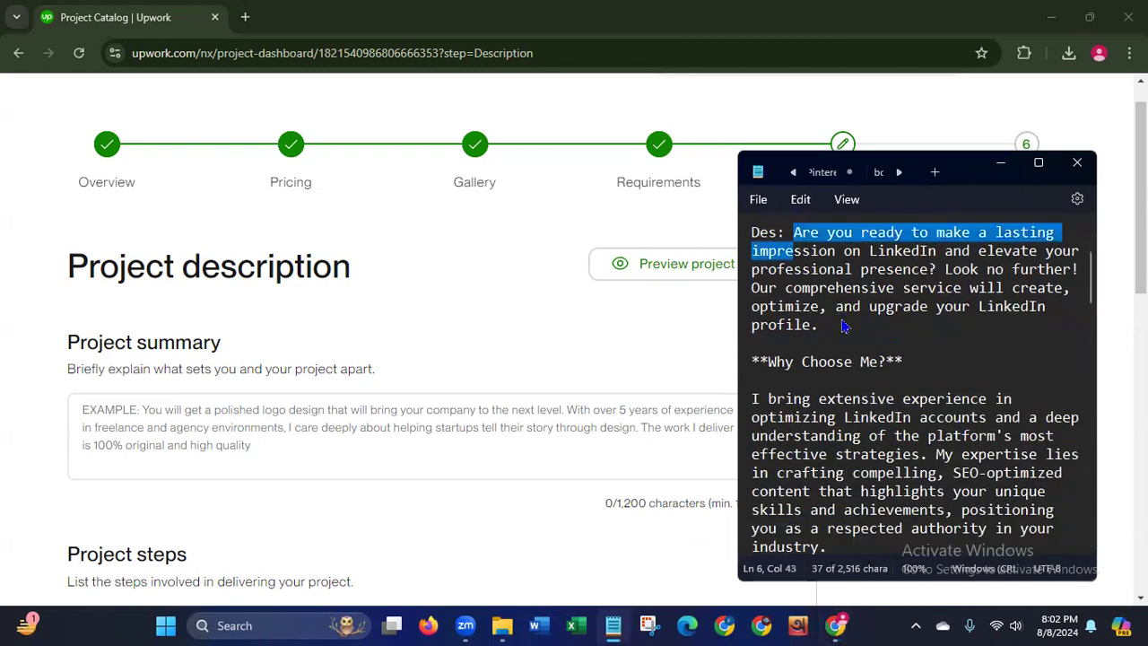
key("ctrl+shift+Down")
key("ctrl+shift+Down")
key("ctrl+shift+Down")
key("ctrl+shift+Down")
key("ctrl+shift+Down")
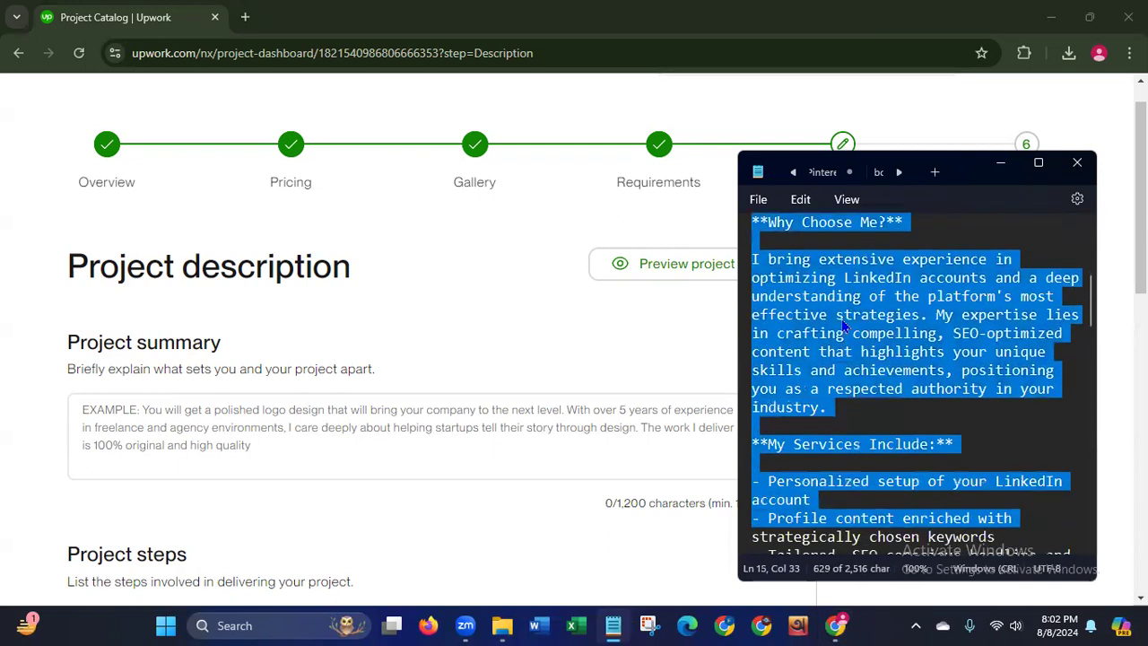
key("ctrl+shift+Down")
key("ctrl+shift+Down")
key("ctrl+shift+Down")
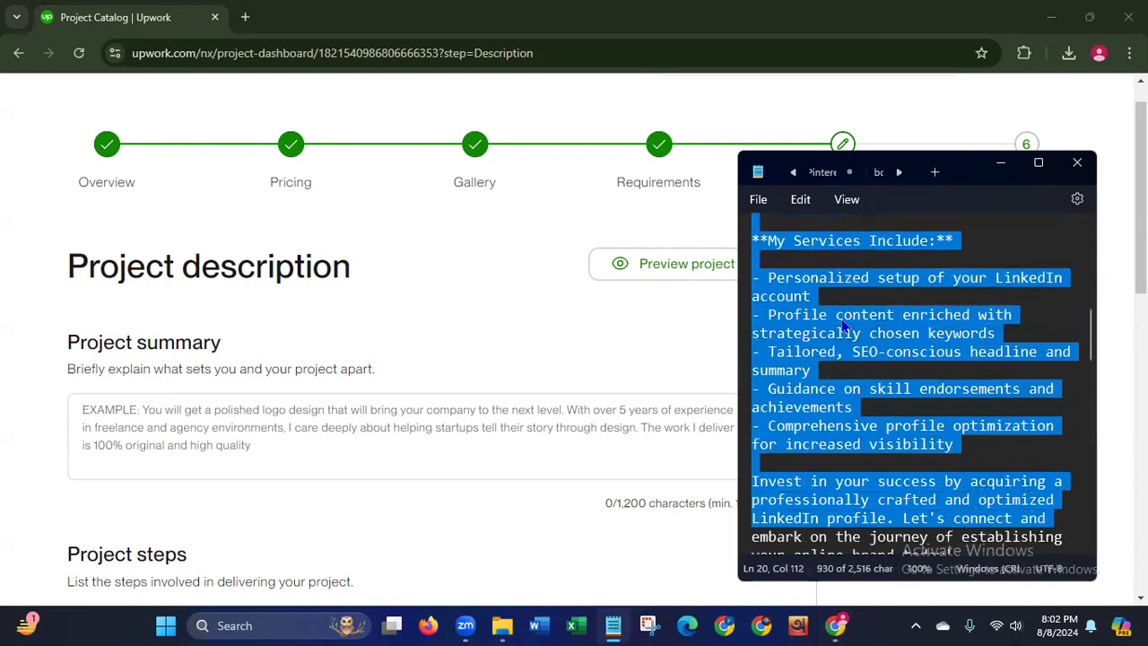
key("ctrl+shift+Up")
key("ctrl+shift+Up")
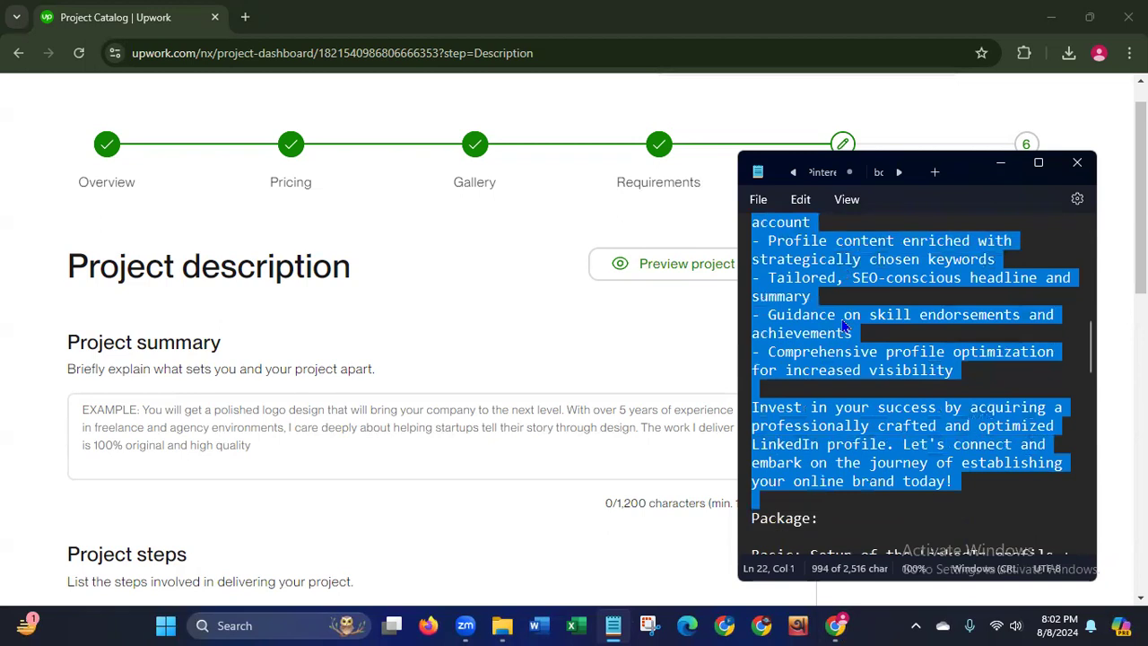
key("shift+Left")
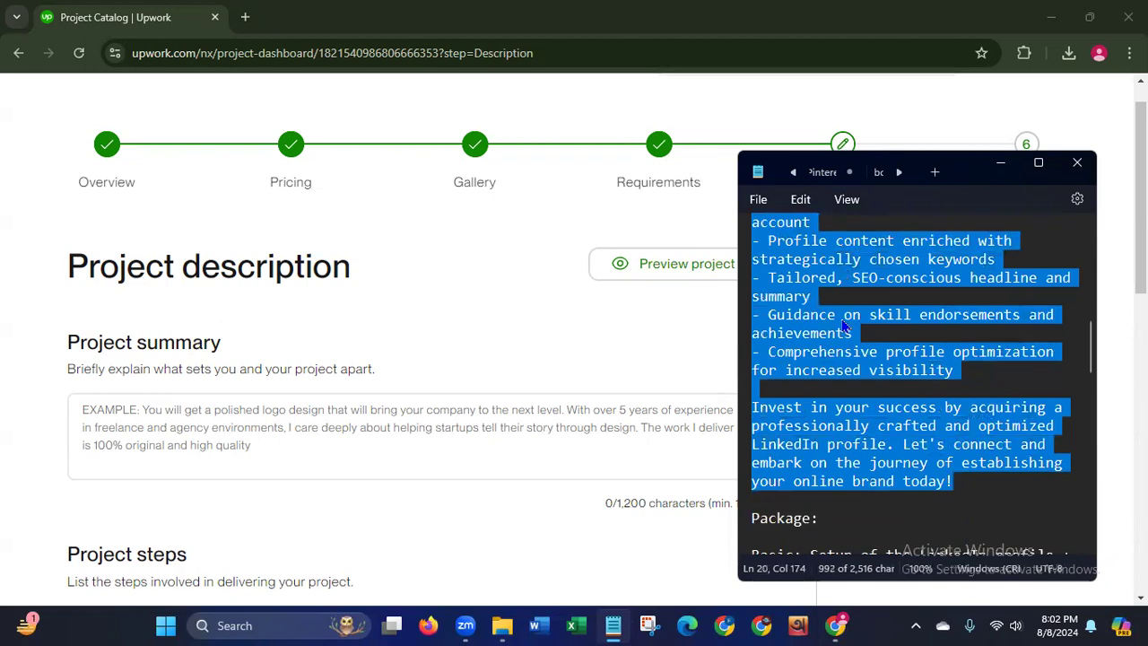
Step: Return to Upwork in Chrome and paste the copied description into the project summary
left_click(999, 162)
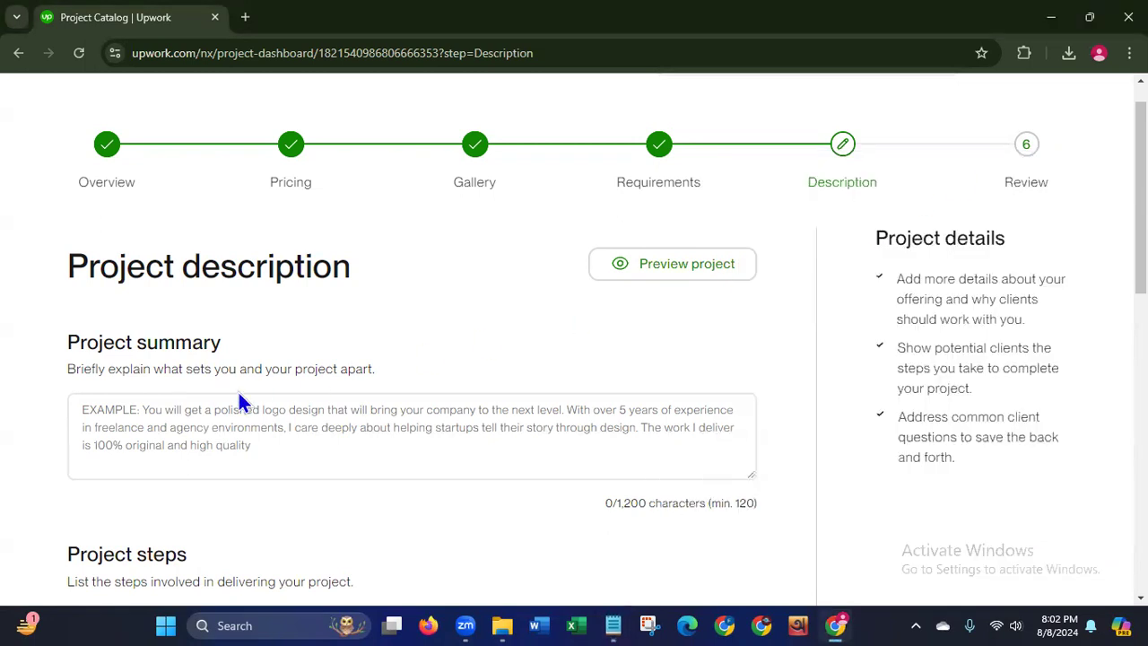
left_click(133, 414)
key("ctrl+v")
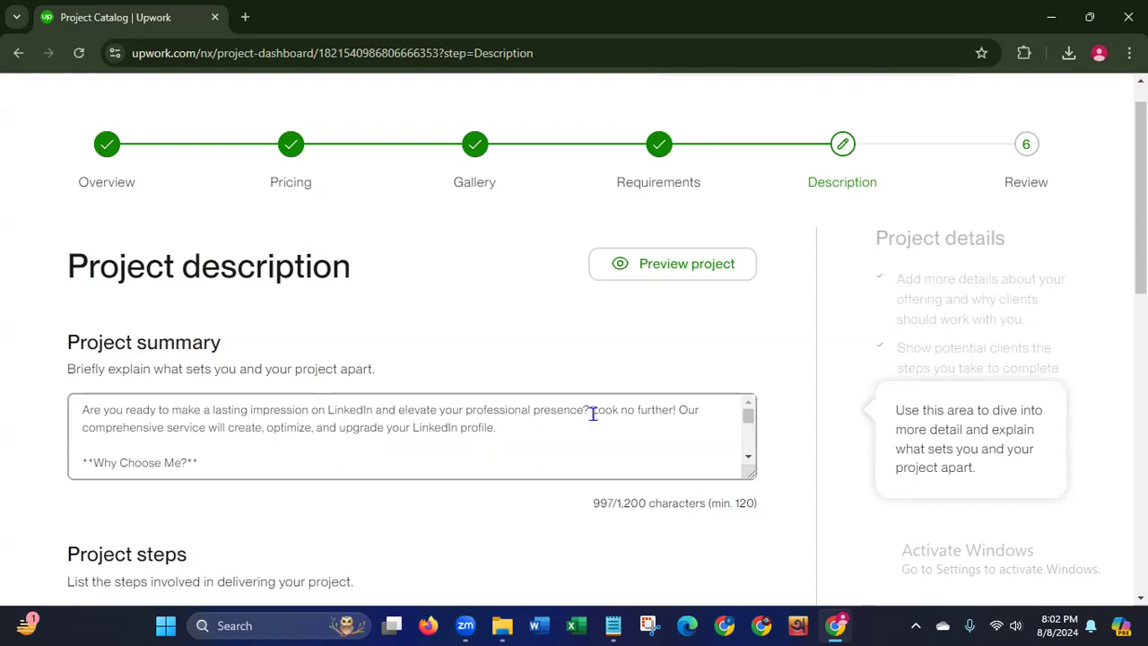
Step: Start a new line at "Look no further!" in the project summary and insert "SEO" before "optimize"
key("Return")
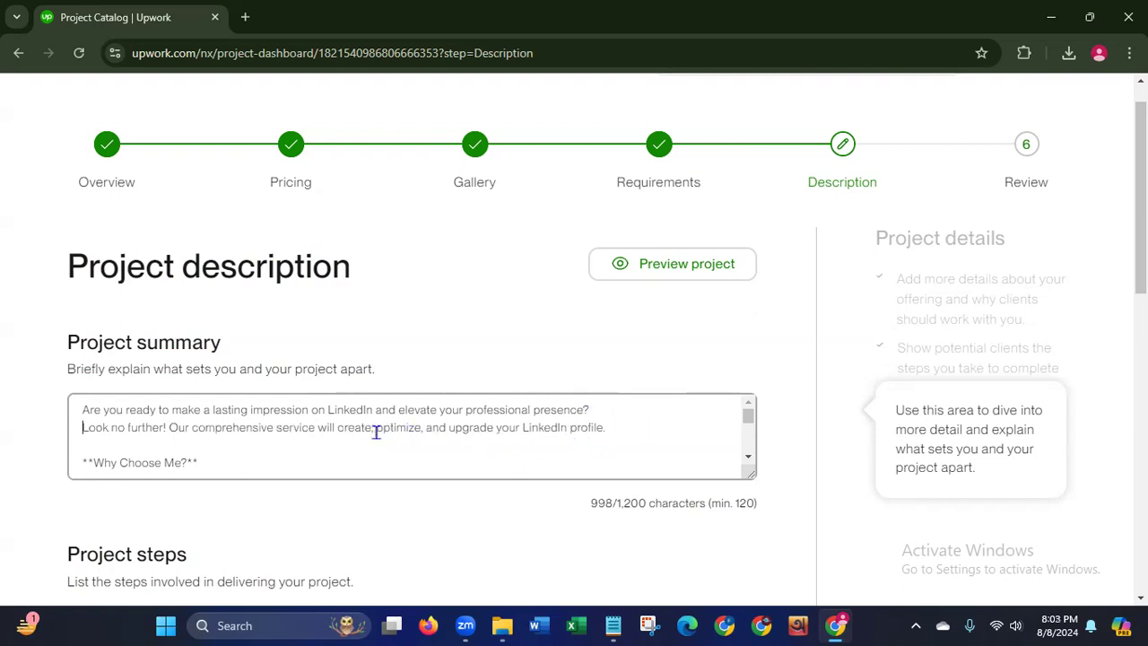
type("SEO")
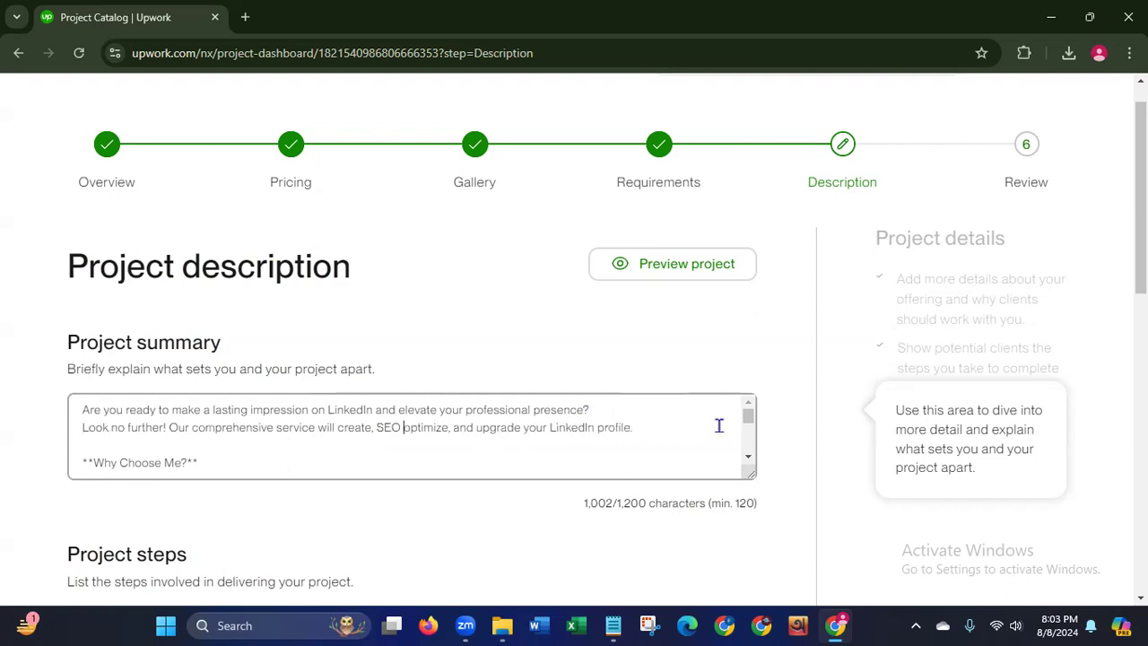
Step: Add a new line beginning with "Thanks for visiting" at the end of the project summary
left_click_drag(748, 416, 728, 454)
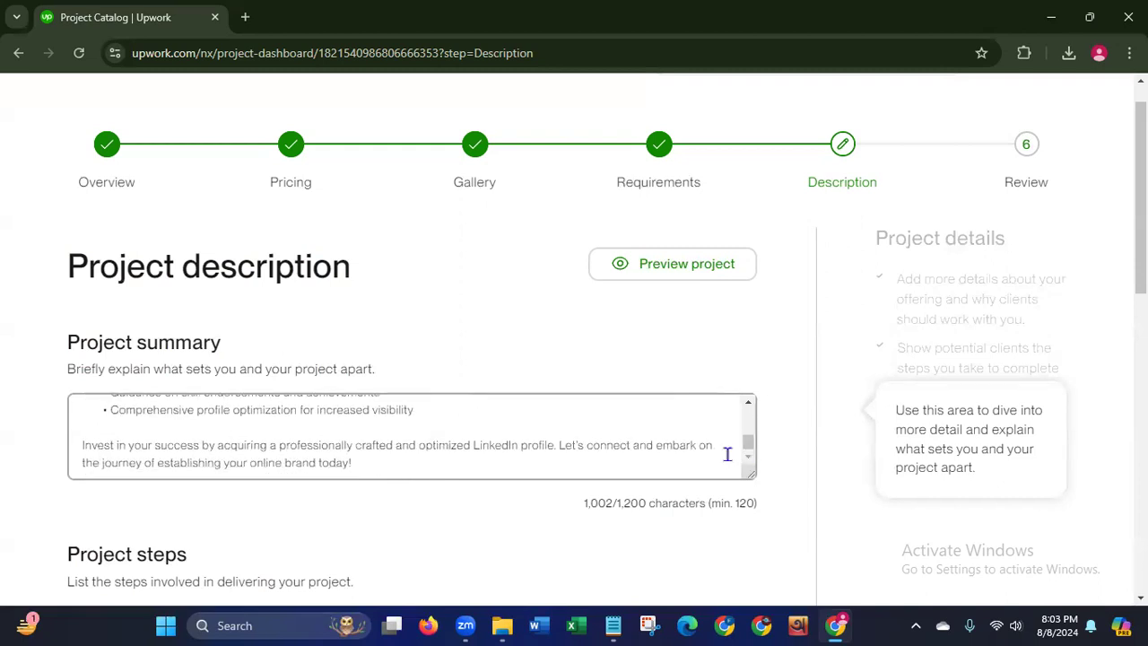
left_click(366, 465)
key("Return")
type("Tha")
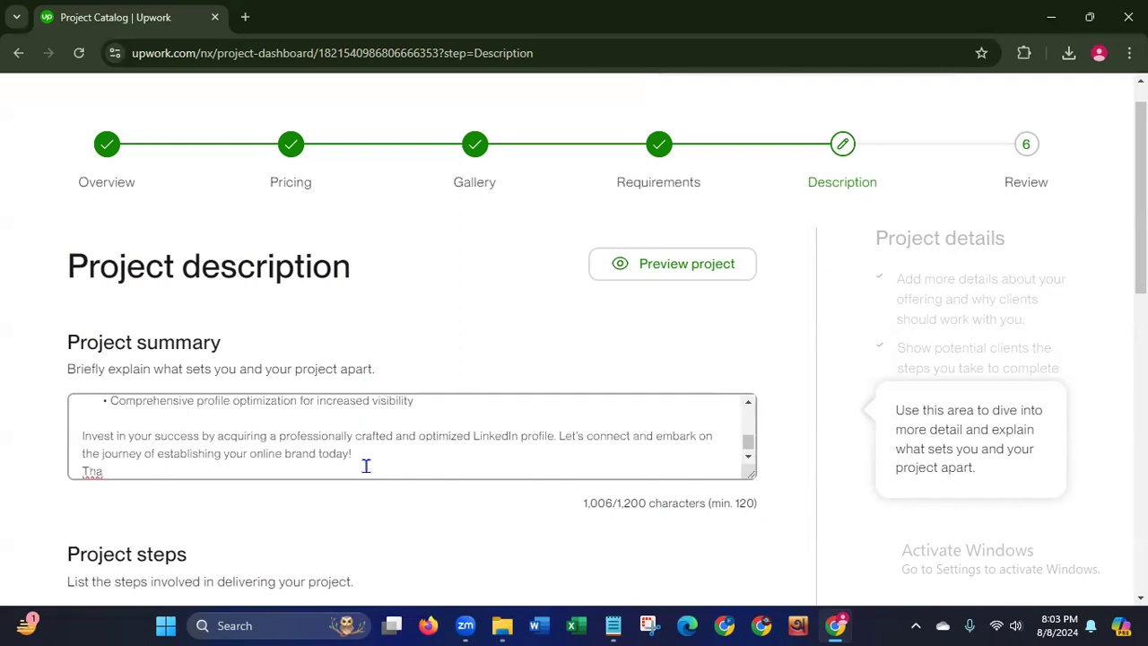
key("BackSpace")
key("BackSpace")
key("BackSpace")
type("For")
key("BackSpace")
key("BackSpace")
key("BackSpace")
type("Thanks for visito")
key("BackSpace")
key("BackSpace")
type("ting ")
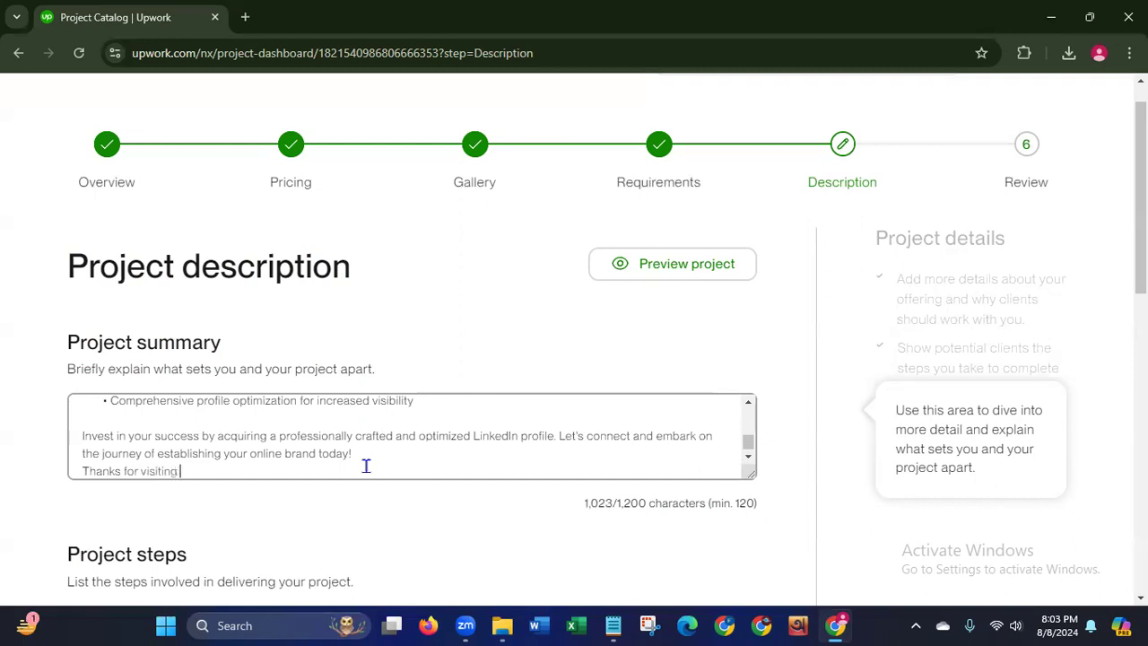
Step: Complete the summary's closing line with "my project. For more queries dm me."
type("my project. For m")
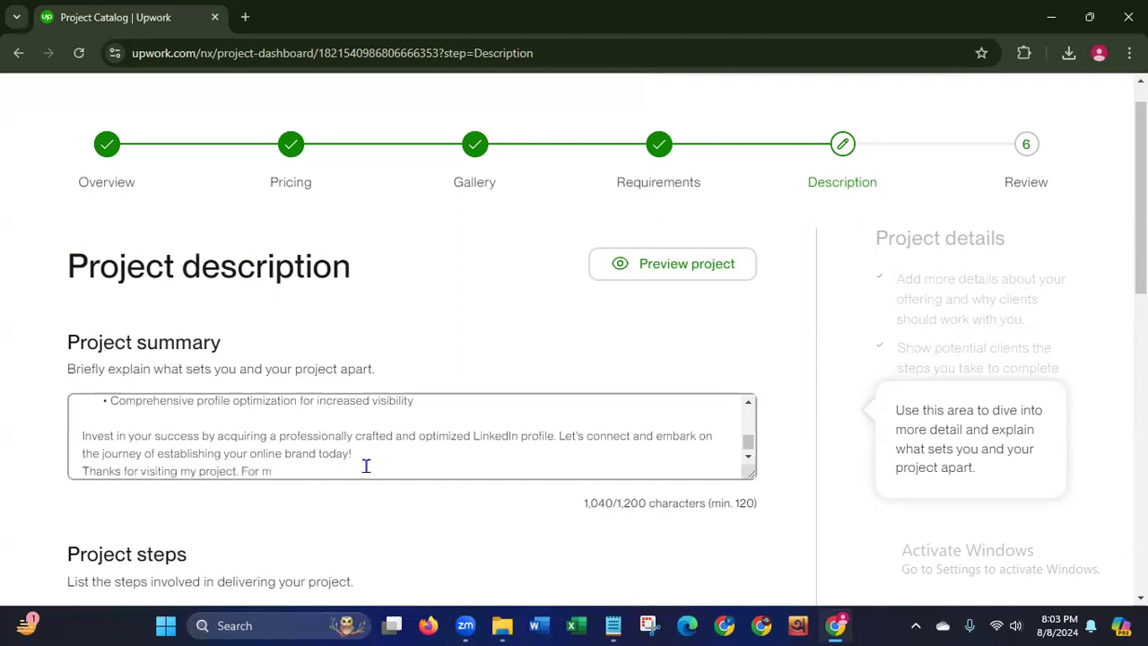
type("orequeries")
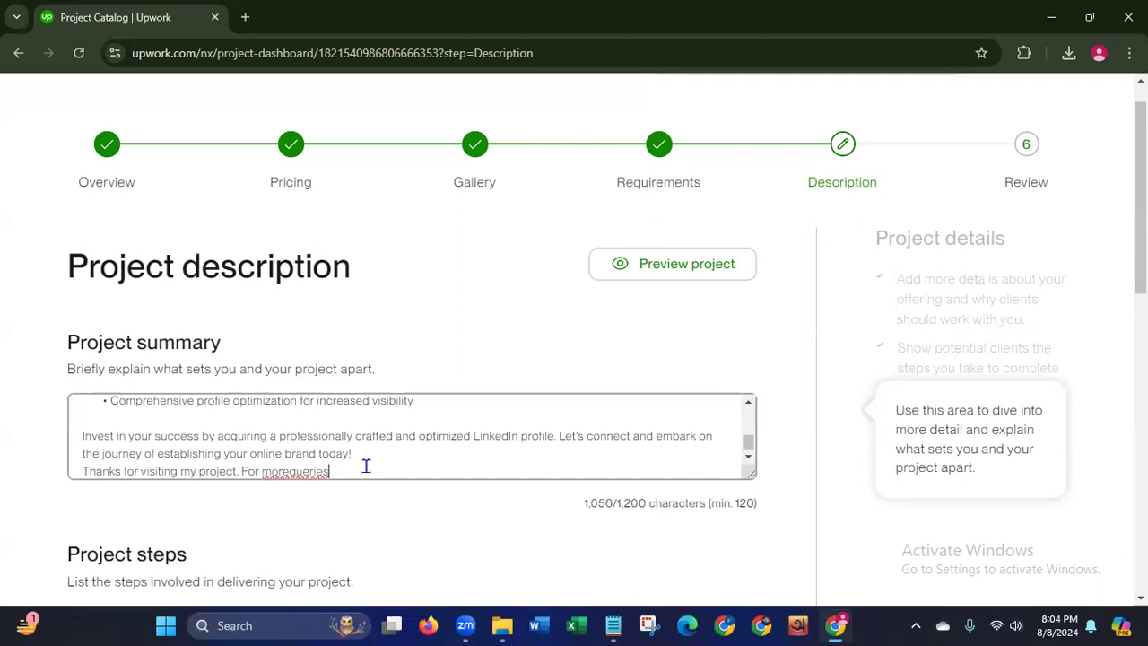
left_click(287, 473)
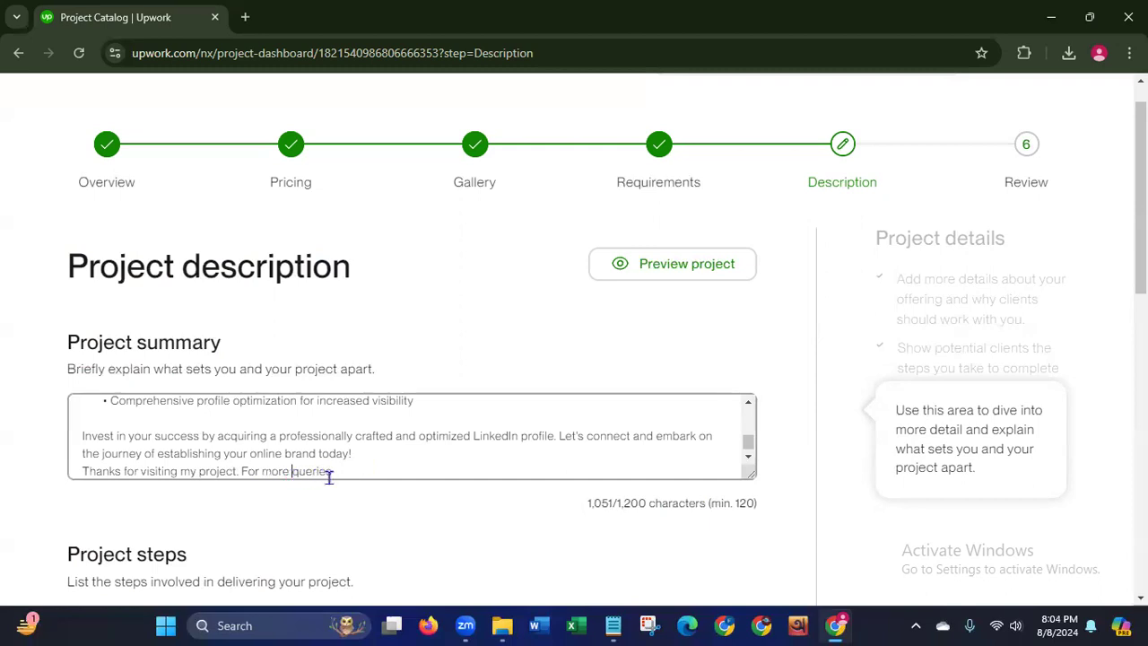
left_click(425, 469)
type("dm me")
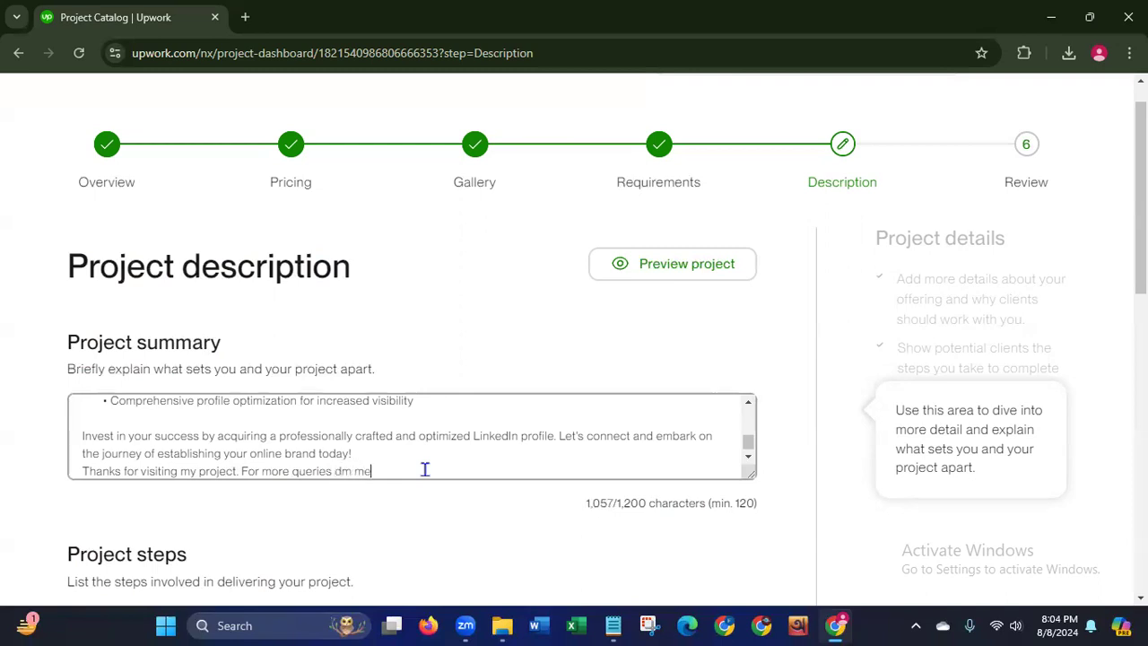
type(".")
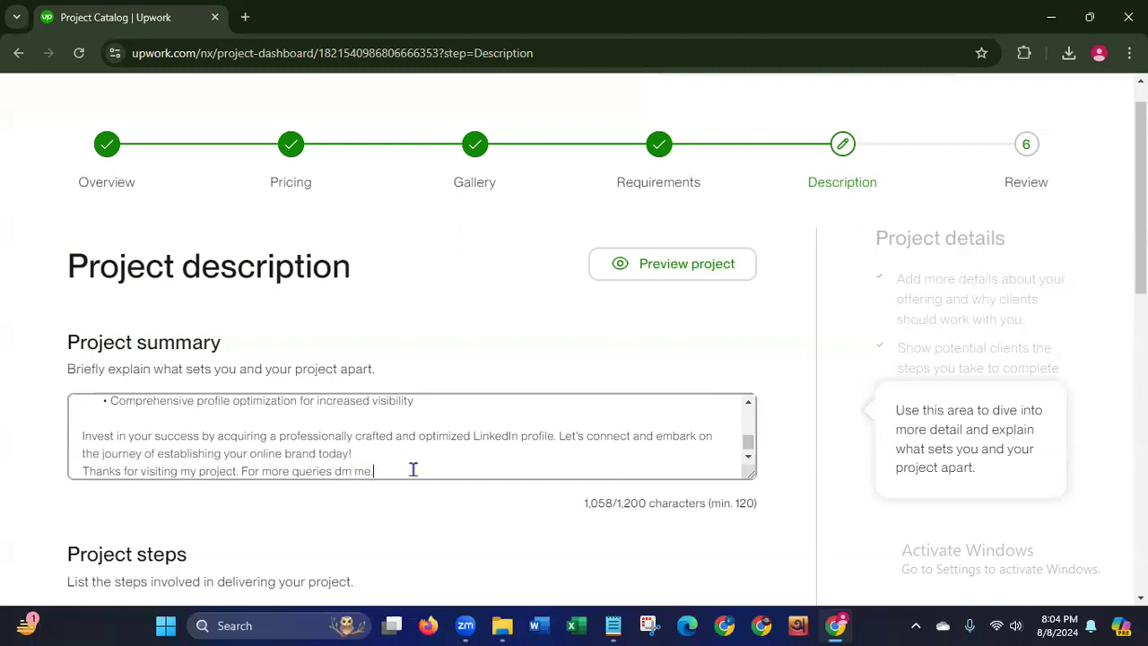
Step: End the project summary with a sign-off after a blank line: "Regards," followed by the freelancer's full name on its own line
key("Return")
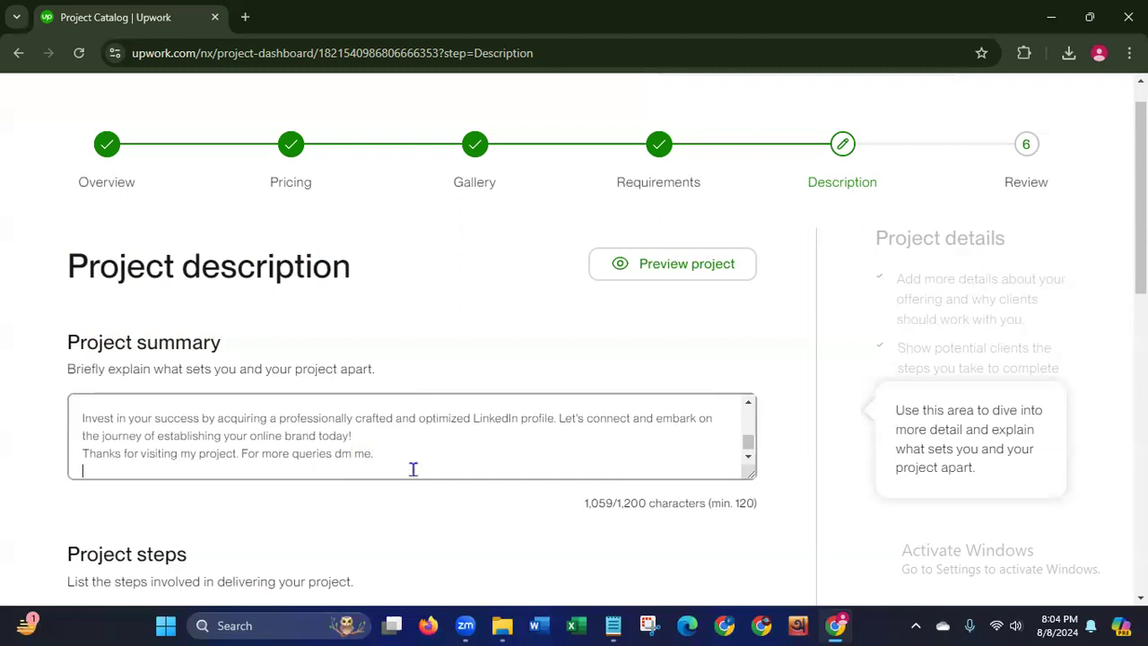
key("Return")
type("Regards,")
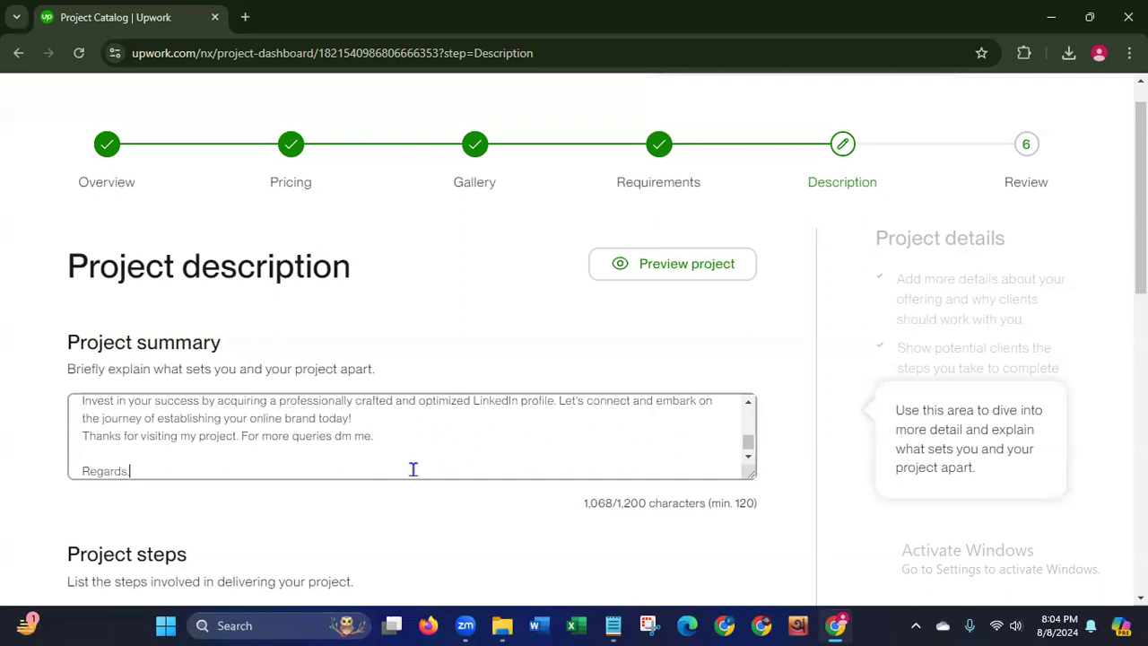
key("Return")
type("Sayem Islam")
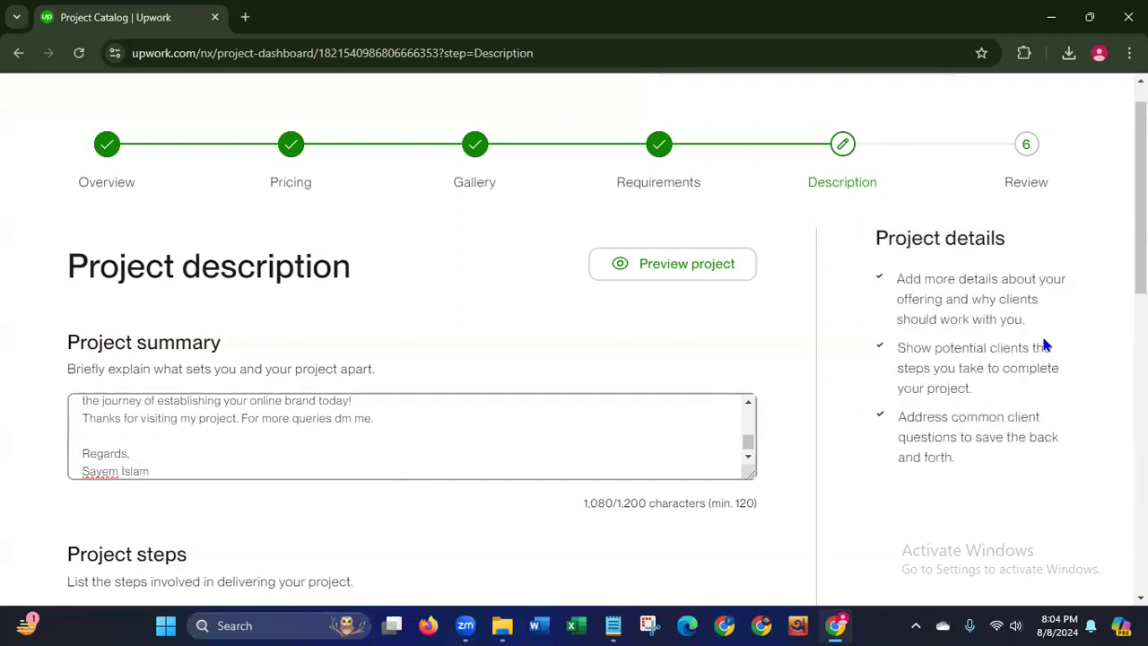
Step: Start a new project step named "Client purchases the project and sends requirements."
scroll(1040, 332, "down", 1)
scroll(606, 339, "down", 3)
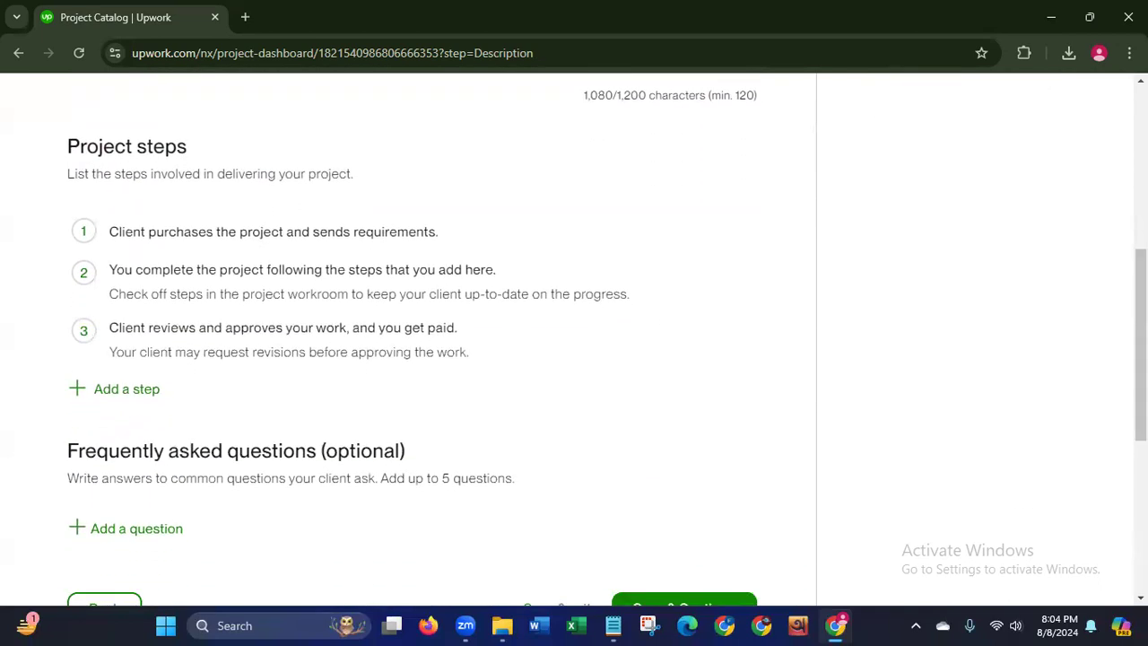
left_click(144, 390)
left_click(300, 352)
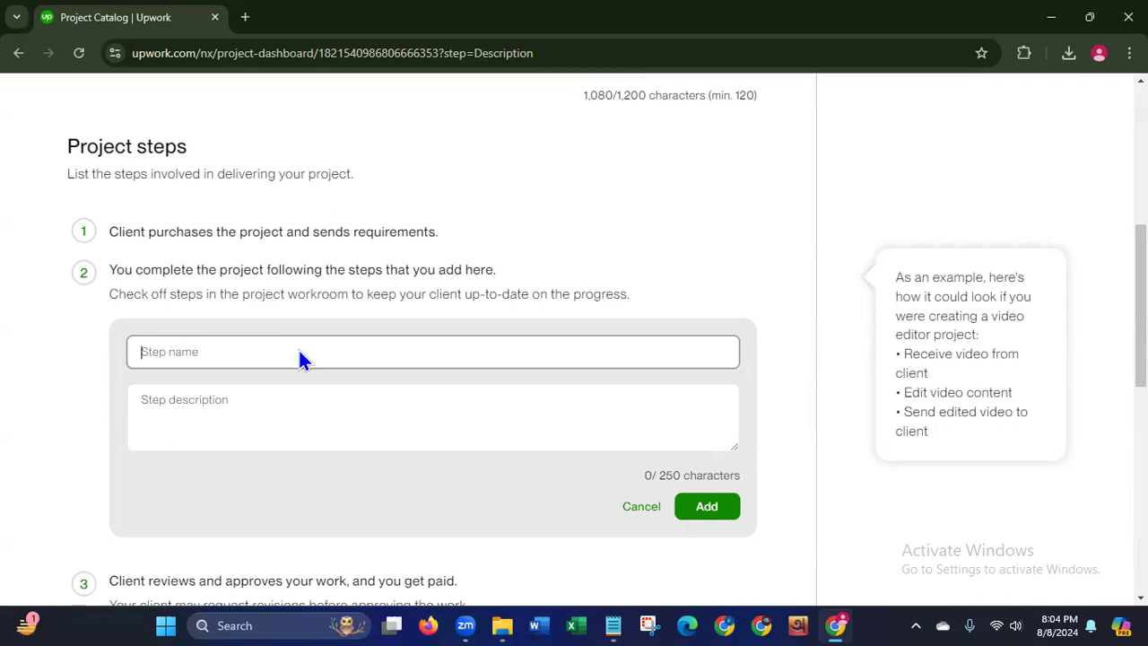
type("Client purchases the project a")
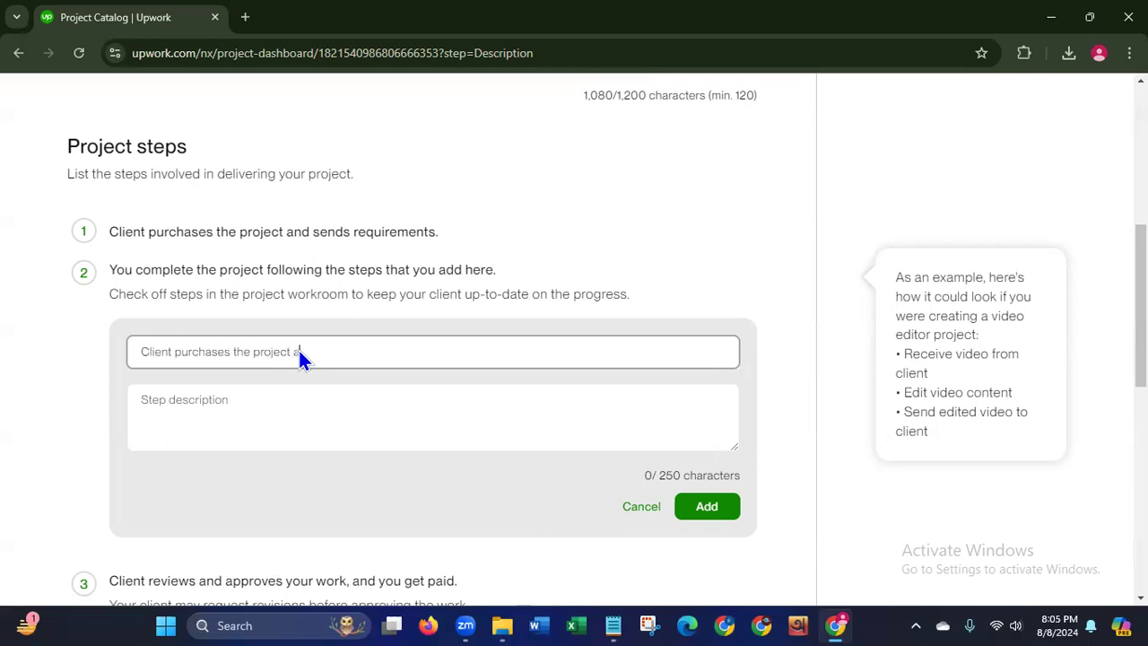
type("nd sends requiremen")
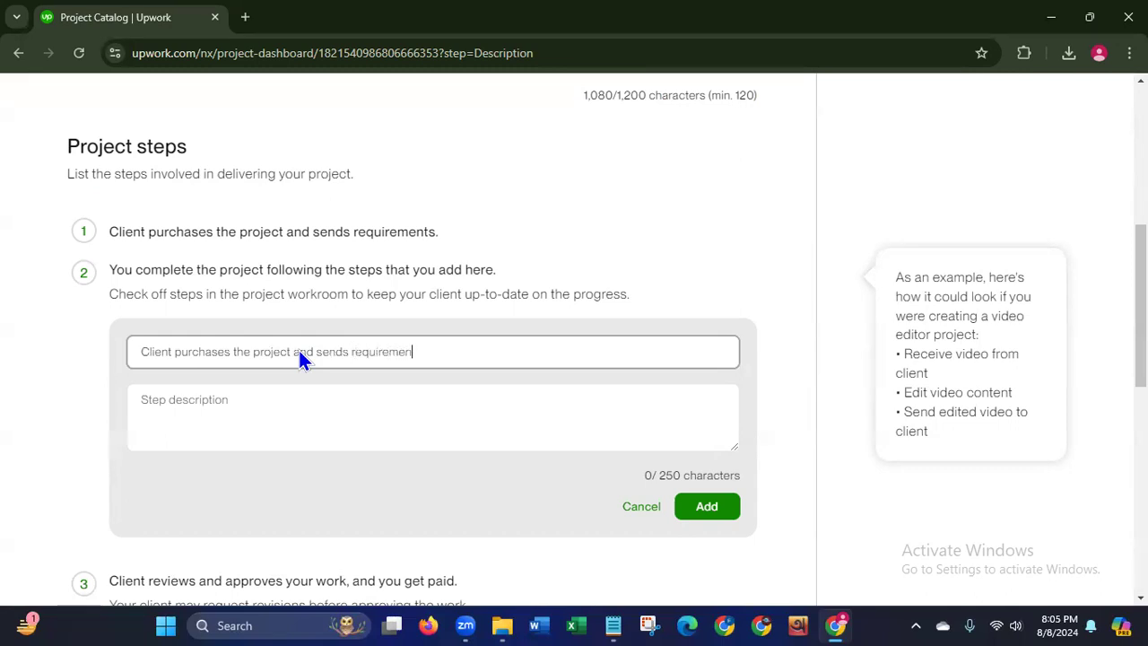
type("ts.")
Step: Describe the project step as "After getting all the requirements from client, I'll start to work on this project." and add it to the list
left_click(266, 429)
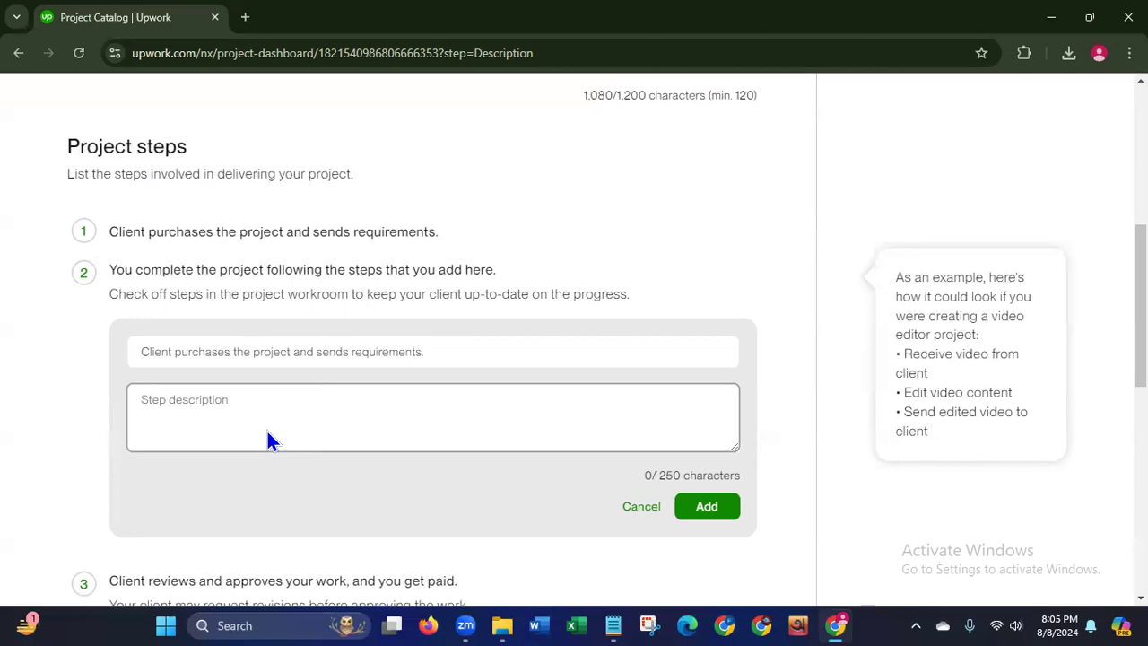
type("Al")
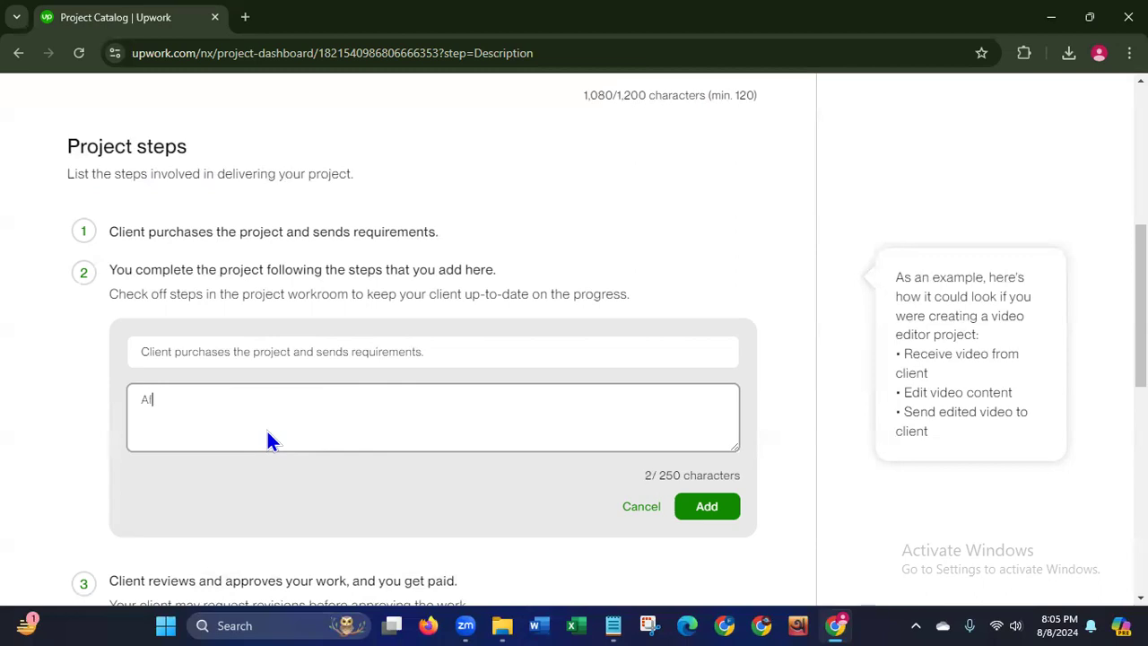
key("BackSpace")
type("fter getting all the")
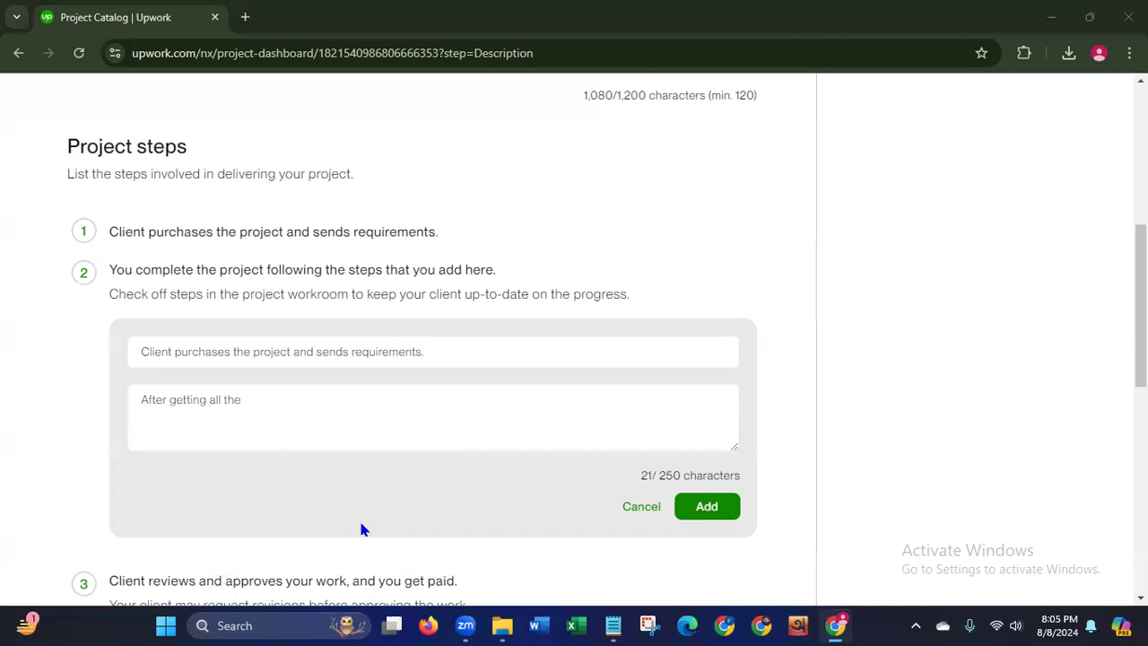
left_click(314, 399)
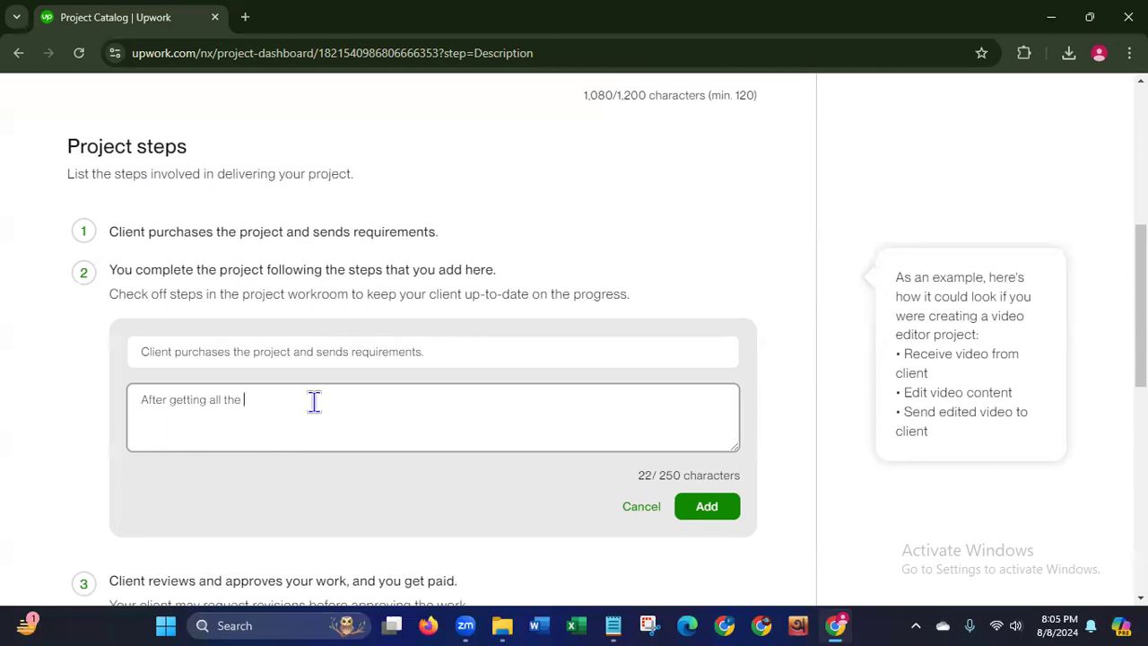
type("requ")
type("irement")
type("s,")
type(" rom ")
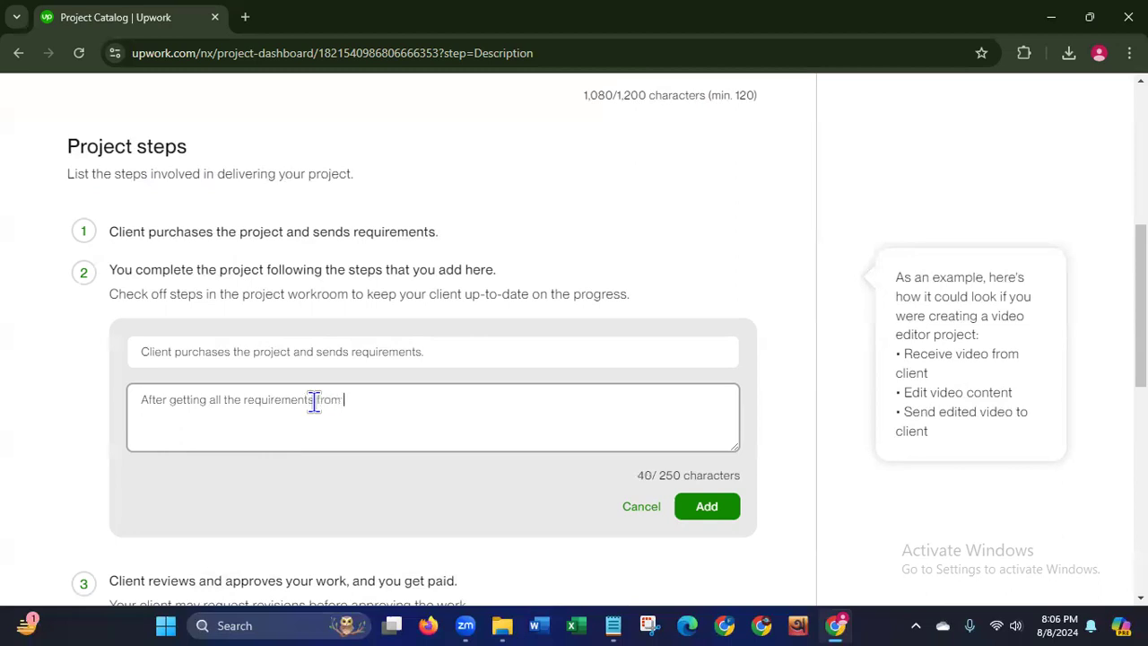
type("client, I 'll start to")
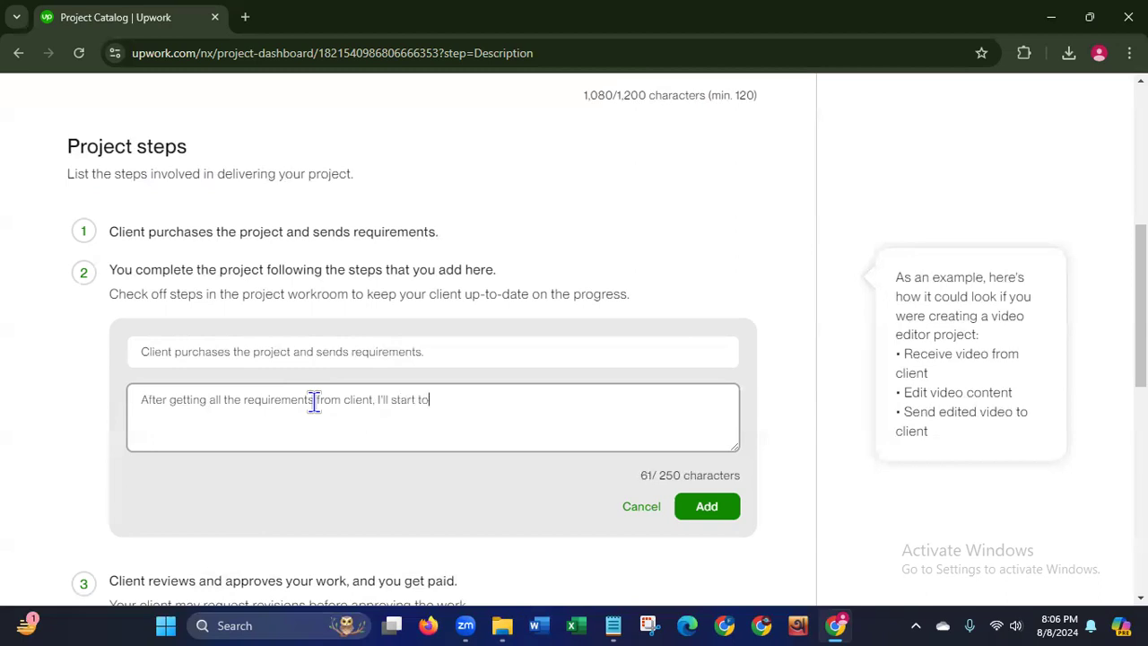
type(" work on:")
key("BackSpace")
type("this proje")
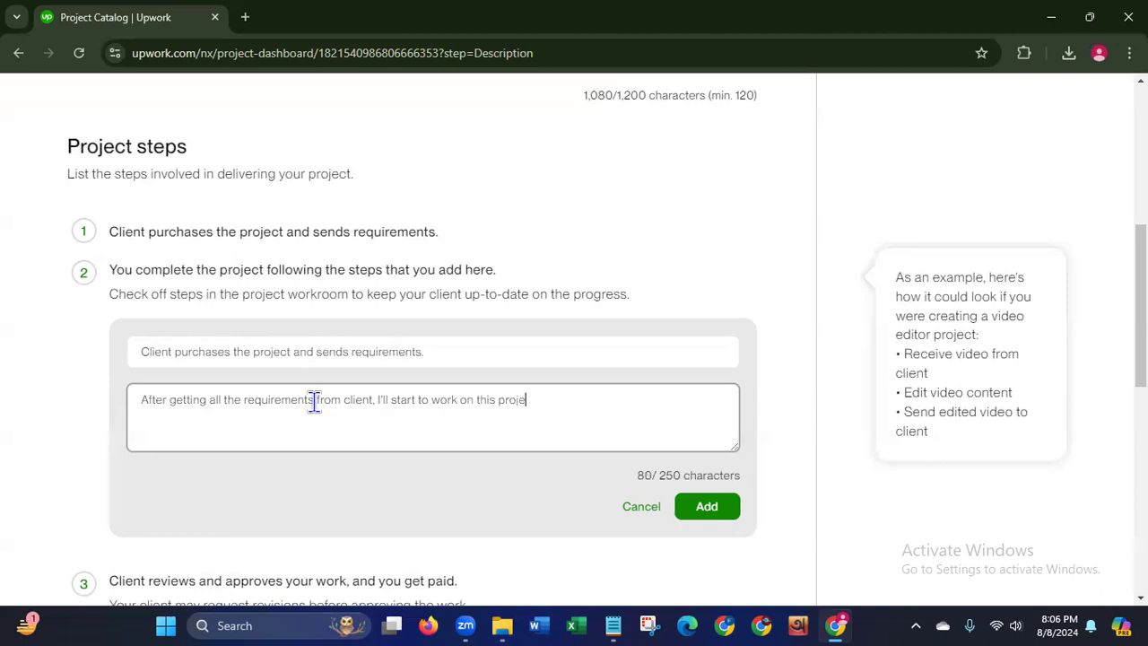
type("ct.")
left_click(707, 507)
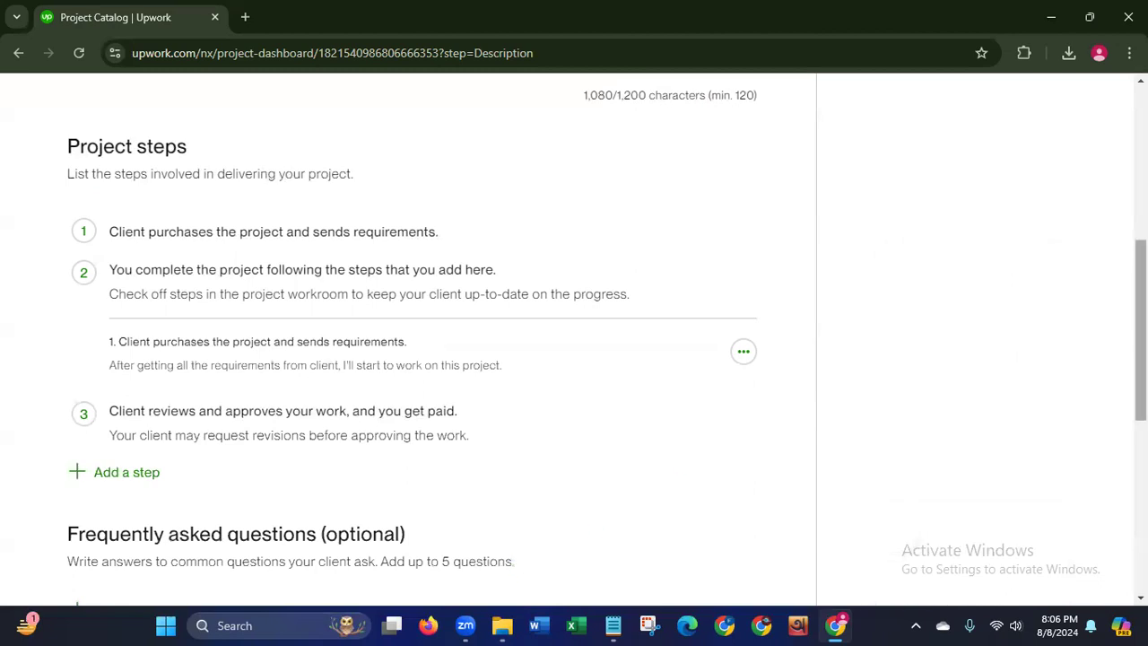
Step: Start an FAQ entry and fill its question with "How will you enhance my LinkedIn profile for optimal performance?" copied from the Notepad notes
scroll(1118, 287, "down", 4)
mouse_move(290, 225)
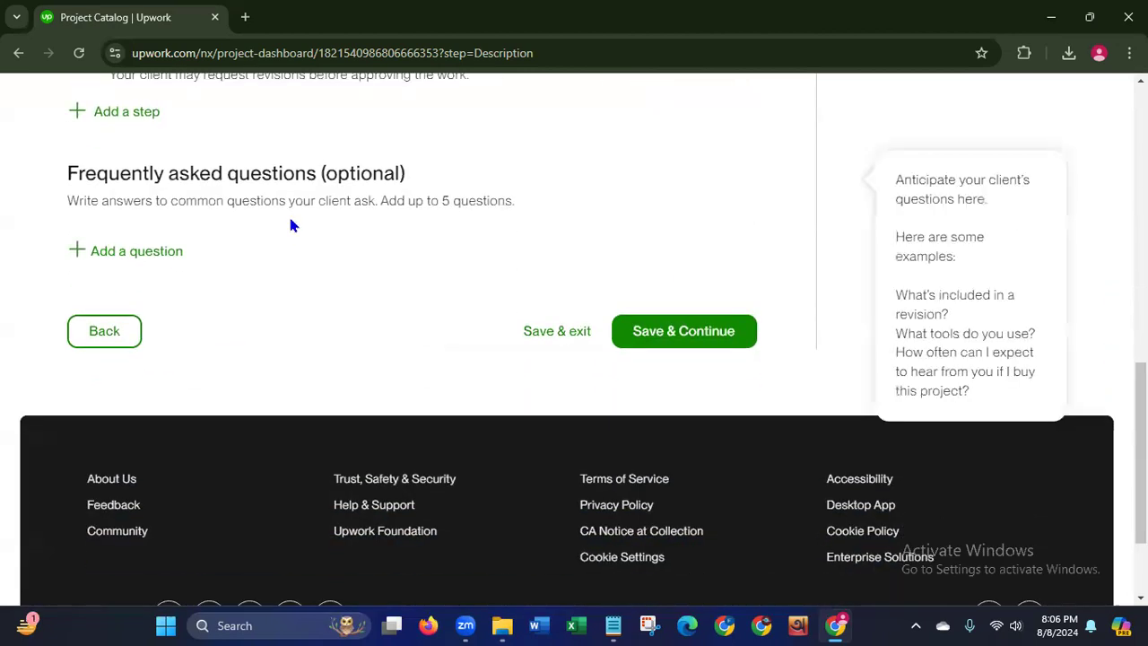
left_click(136, 252)
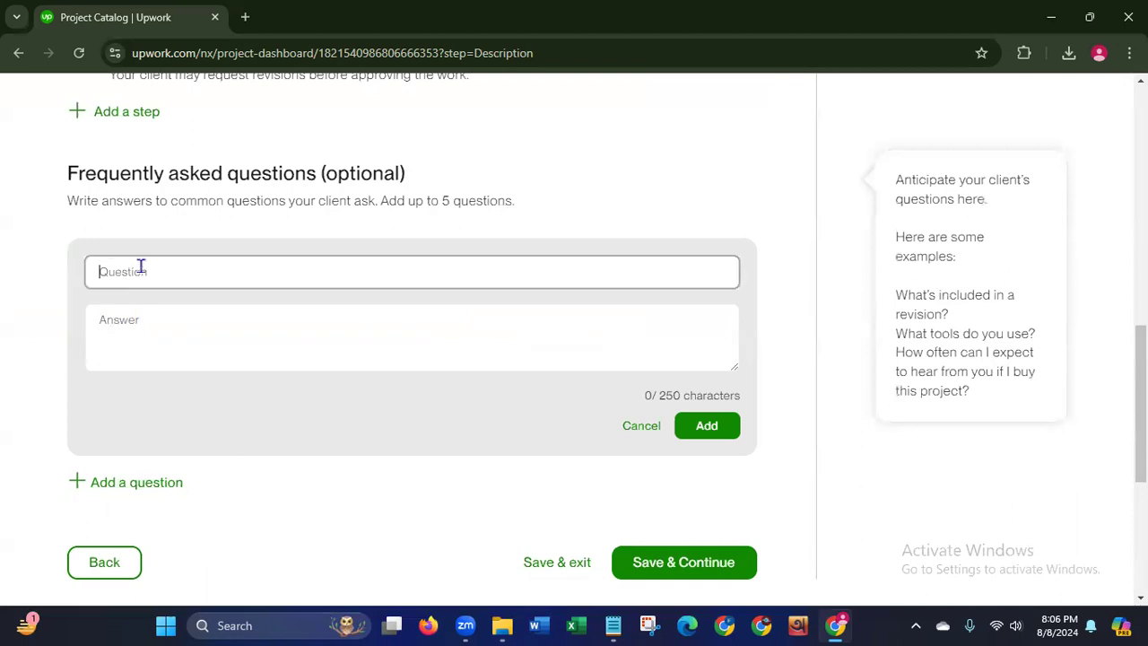
left_click(613, 625)
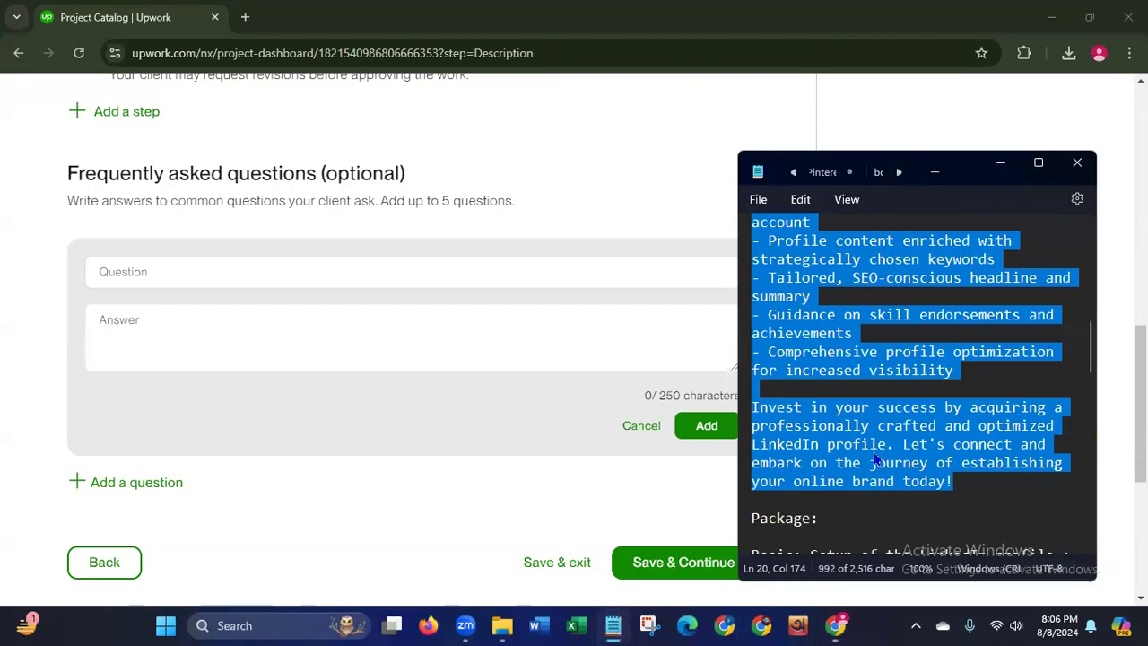
left_click_drag(1089, 351, 1083, 438)
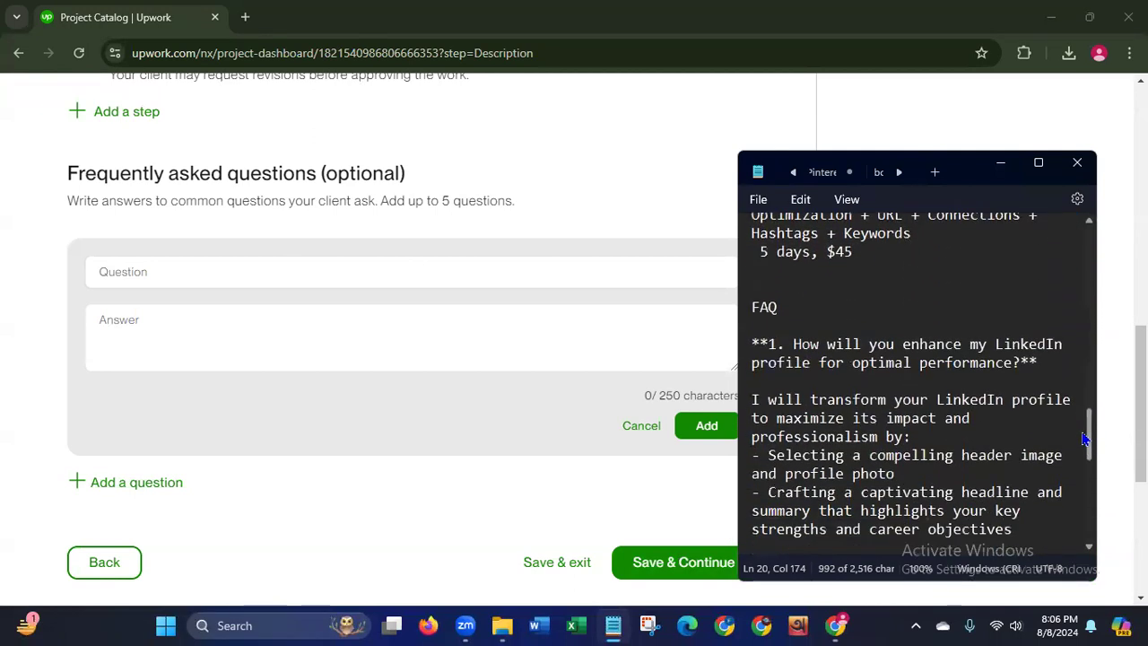
left_click_drag(794, 344, 956, 362)
key("shift+Right")
key("shift+Right")
key("shift+Right")
key("shift+Right")
key("shift+Right")
key("shift+Right")
key("shift+Right")
key("shift+Right")
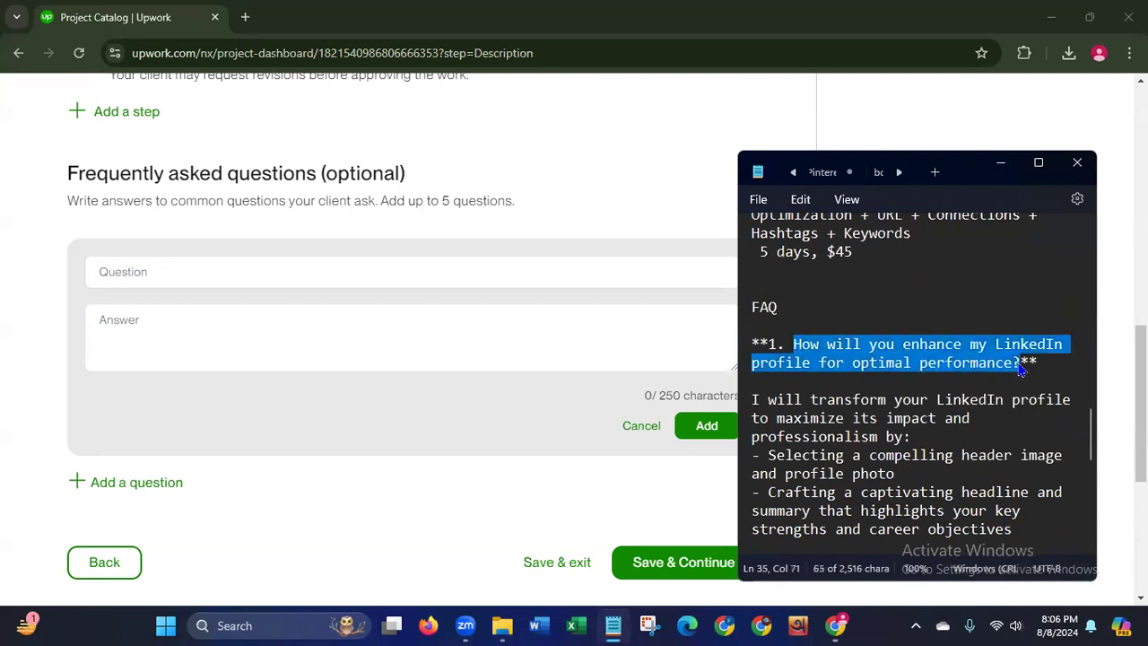
right_click(857, 349)
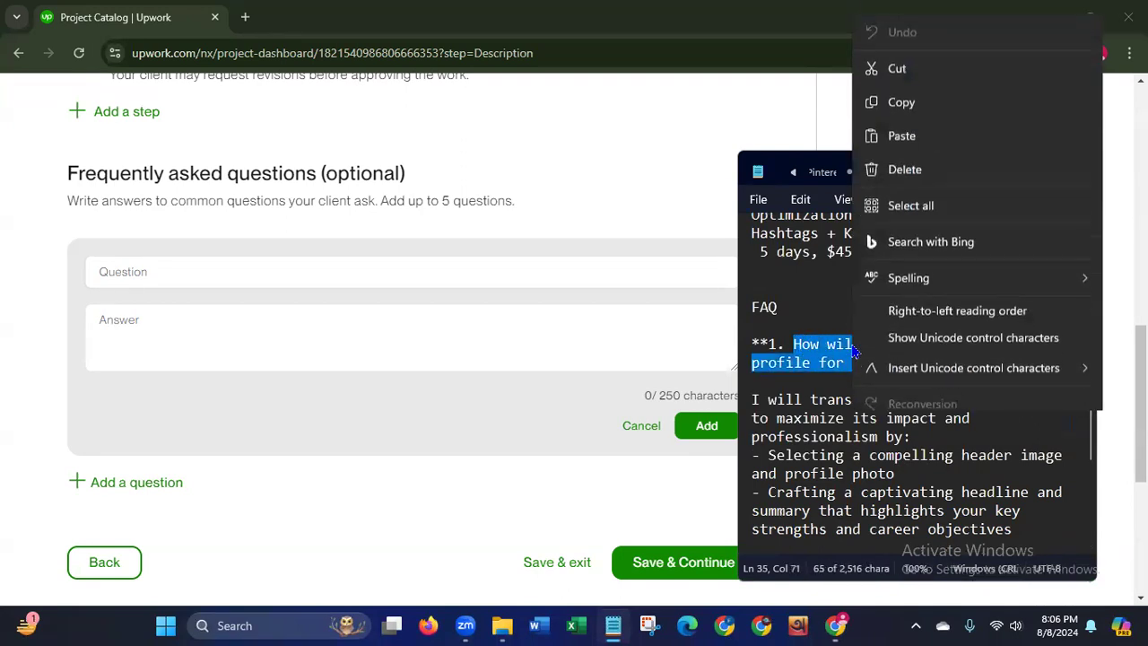
left_click(901, 89)
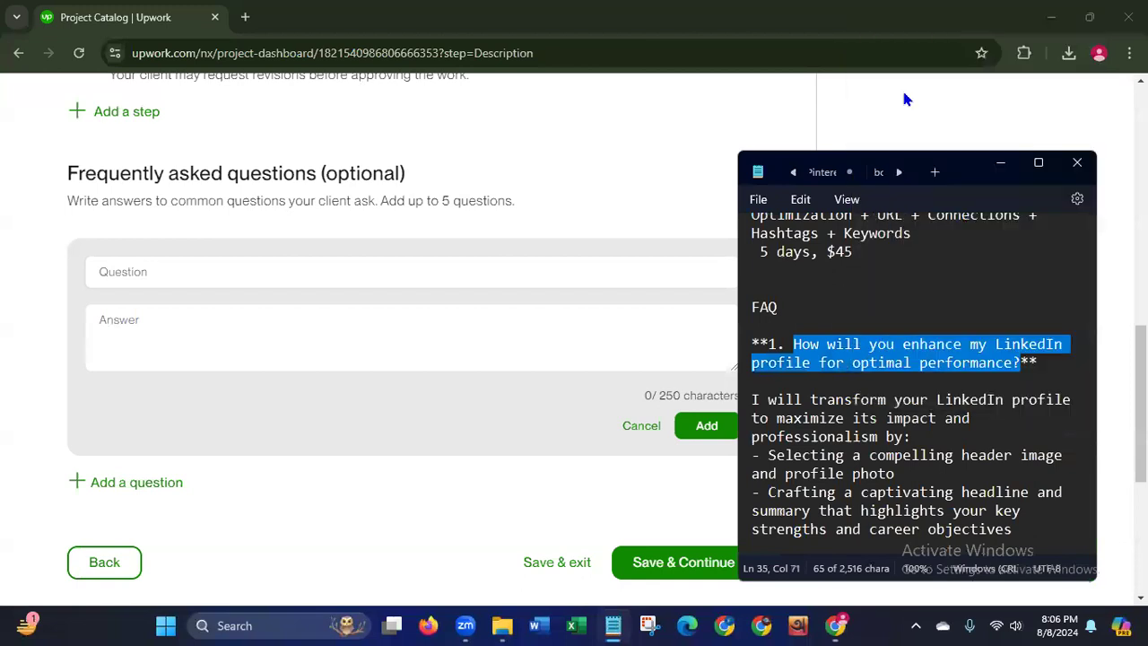
left_click(323, 281)
key("ctrl+v")
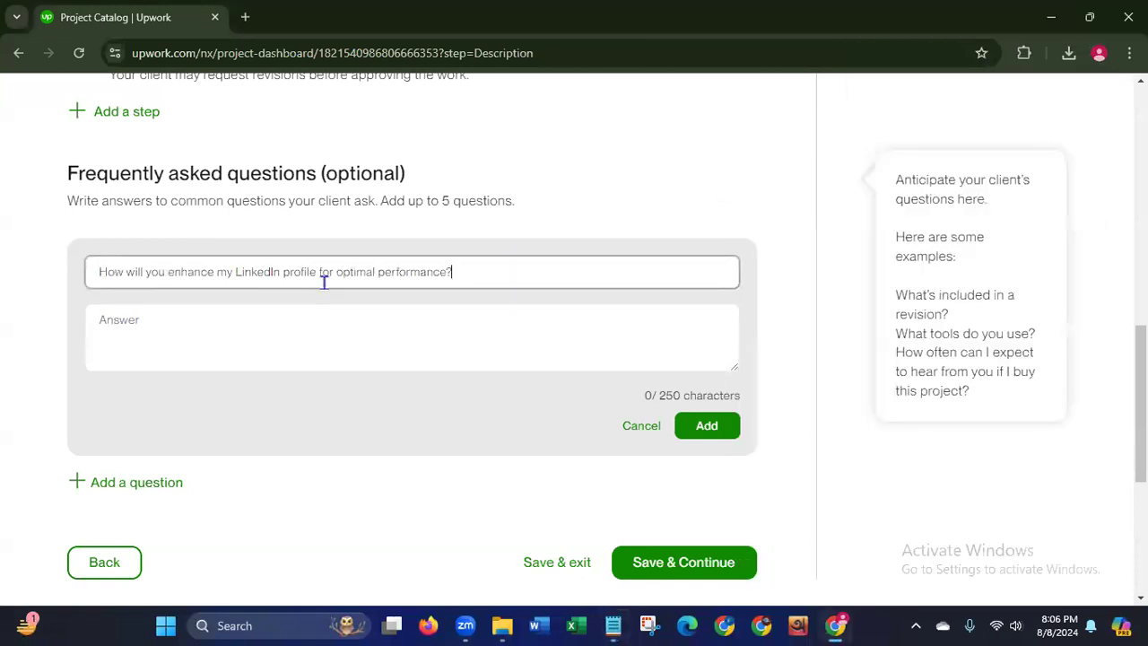
Step: Copy the first FAQ answer, from "I will transform" to "career objectives", out of Notepad into the answer field and add the entry
left_click(613, 625)
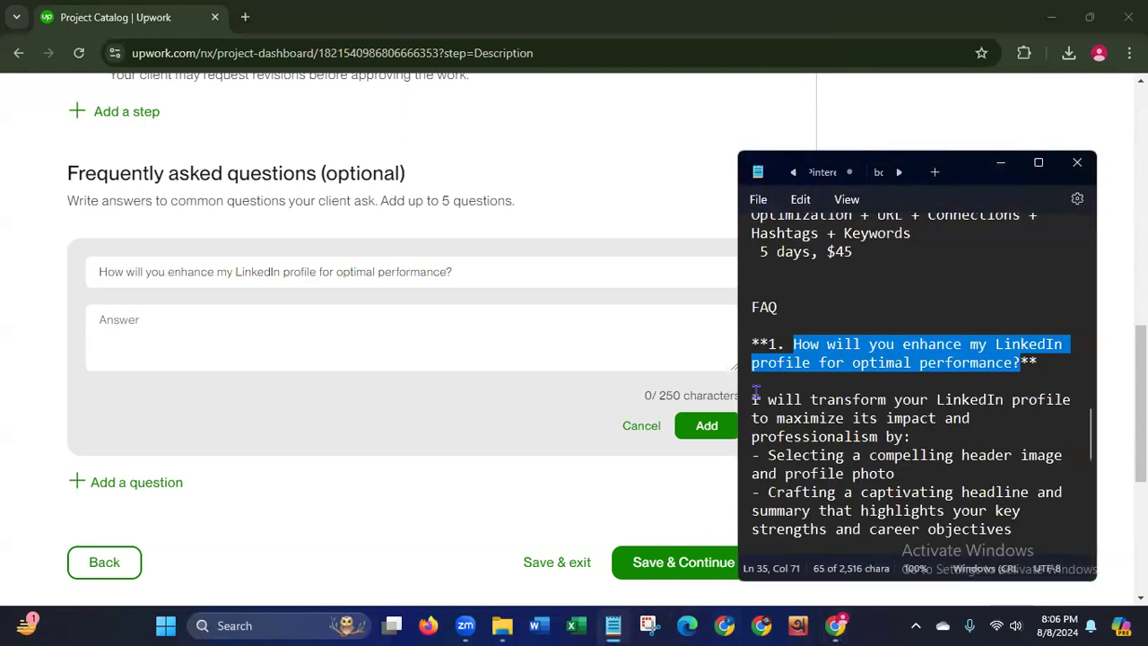
left_click_drag(752, 399, 1016, 529)
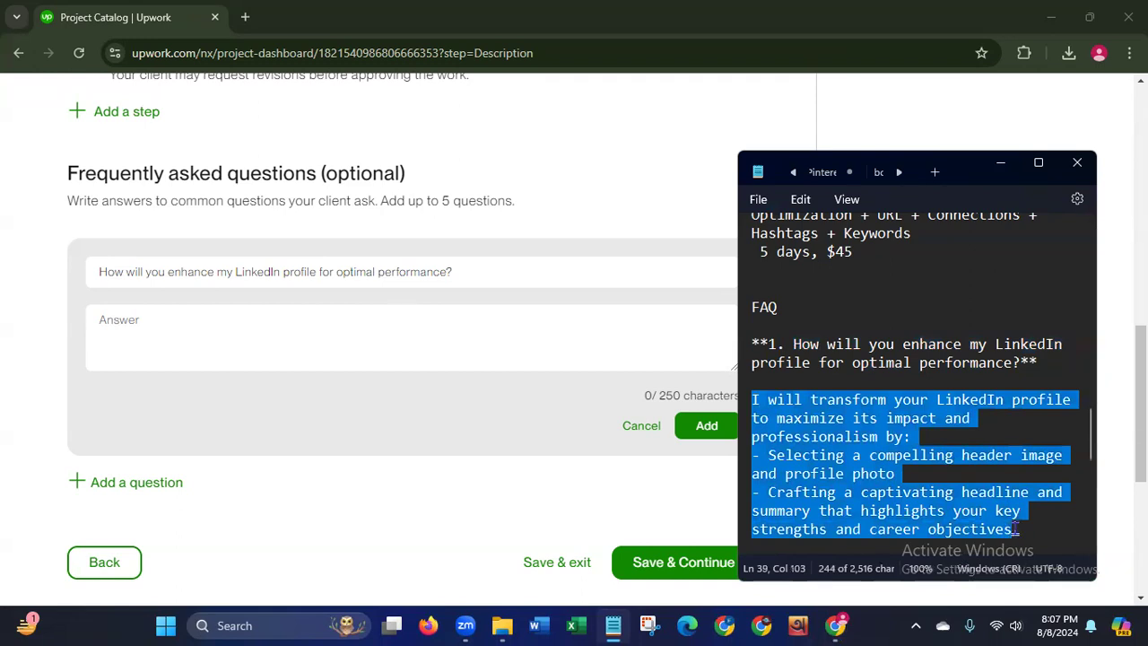
right_click(757, 447)
left_click(783, 117)
left_click(385, 340)
key("ctrl+v")
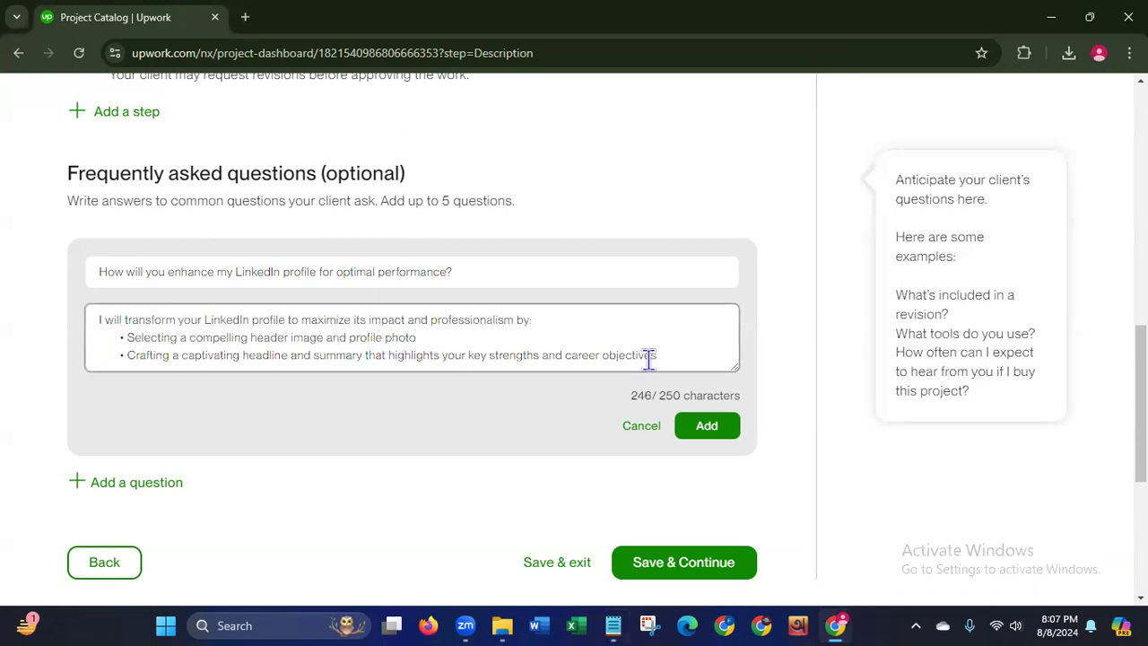
left_click(706, 427)
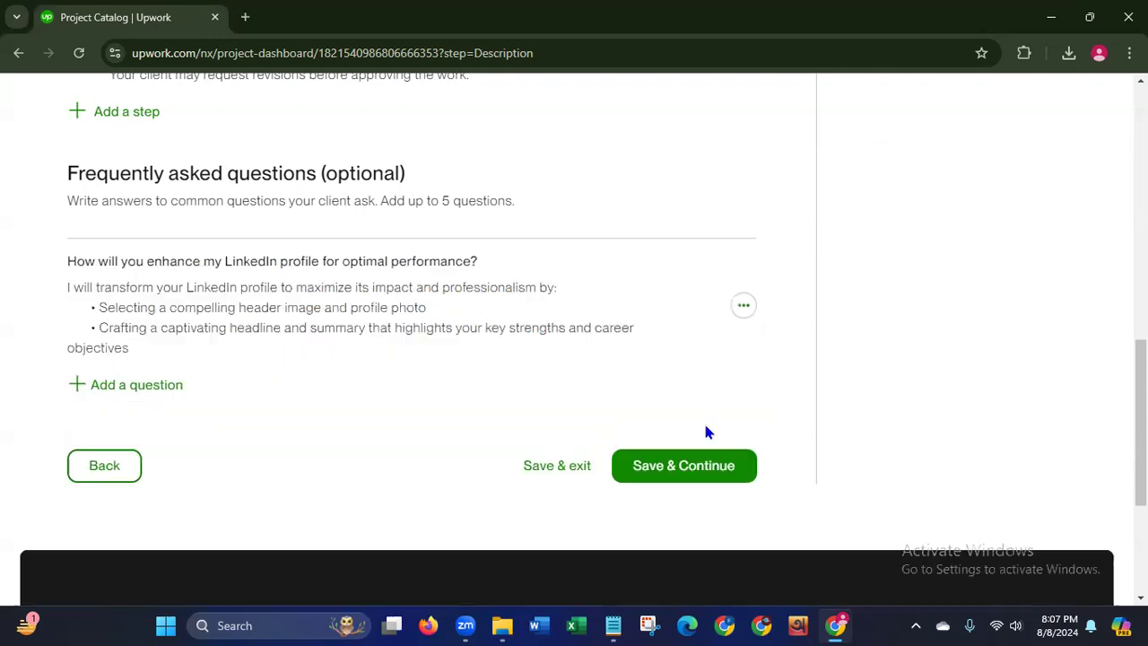
Step: Start a second FAQ entry and fill its question with "Why is it important to have a polished LinkedIn profile?" copied from Notepad
left_click(98, 395)
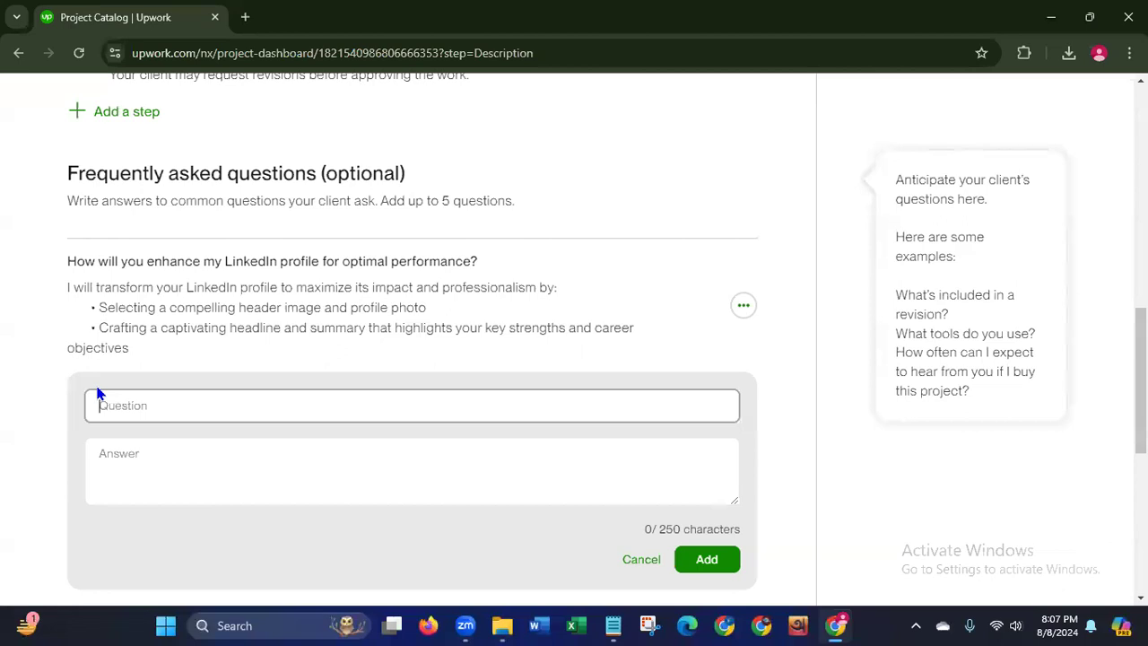
left_click(612, 620)
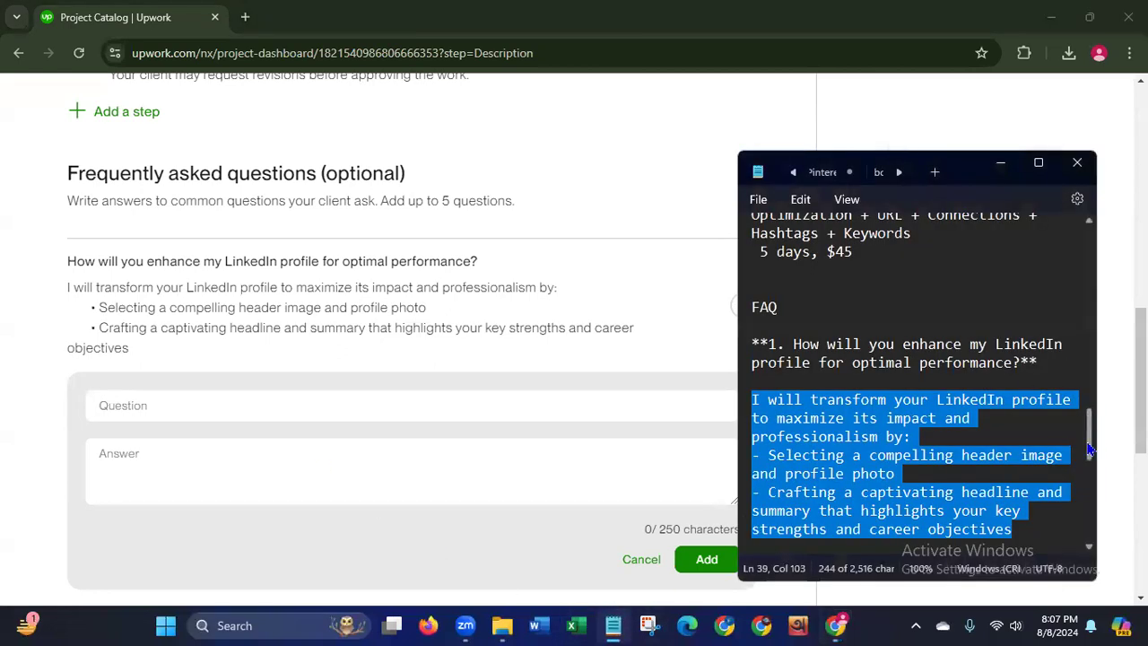
scroll(906, 321, "down", 6)
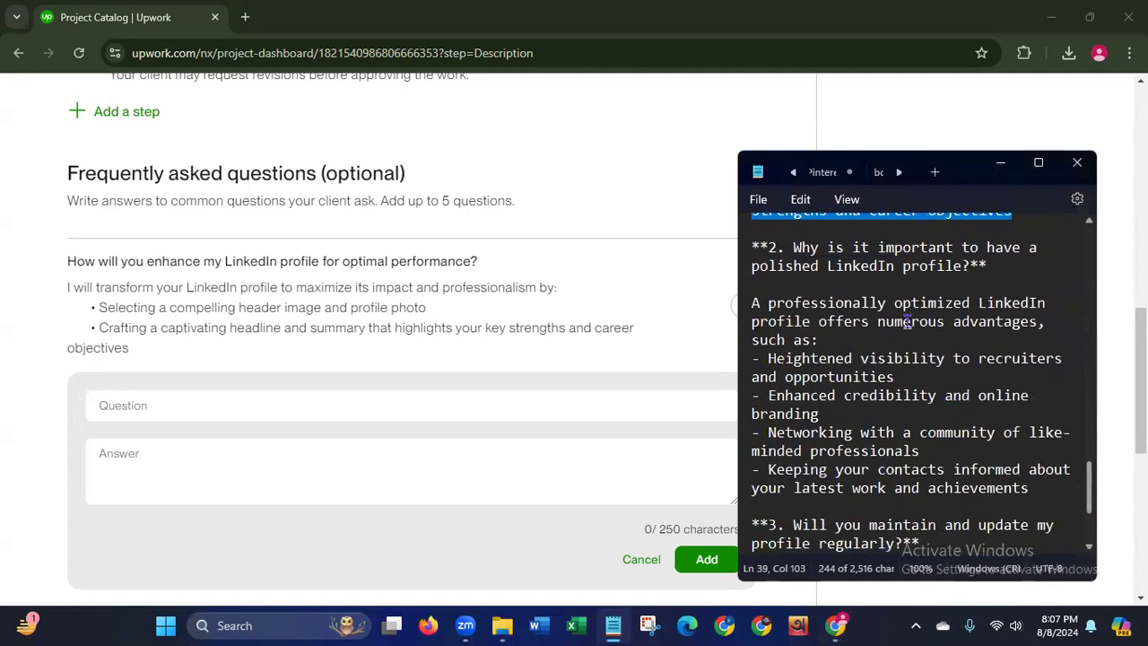
left_click_drag(794, 249, 972, 267)
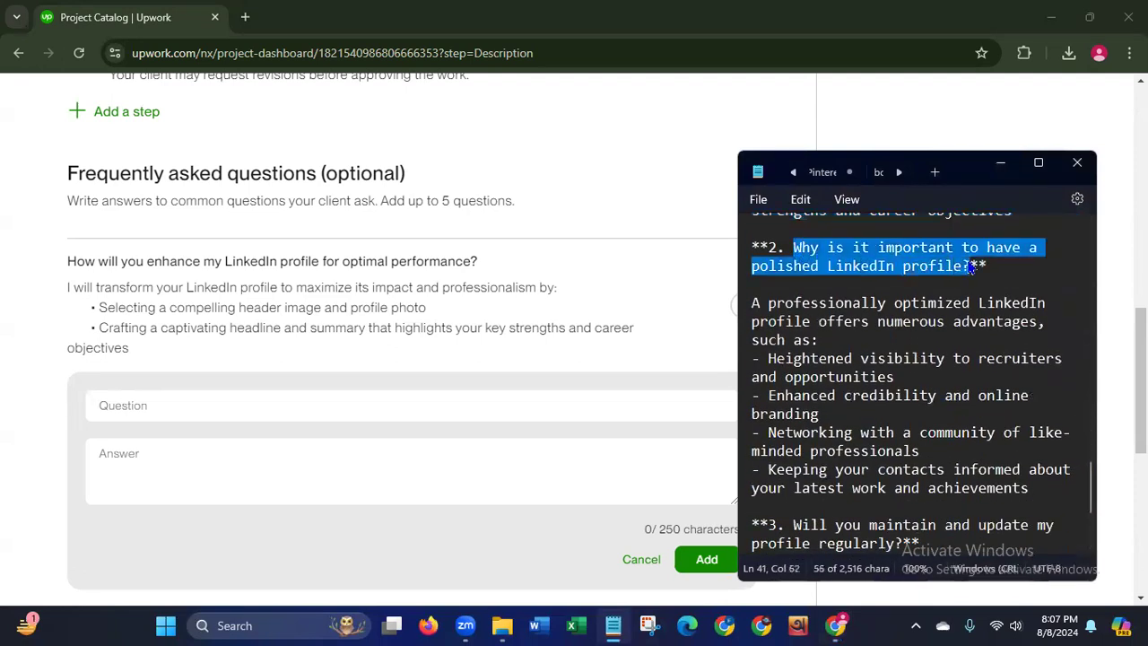
right_click(894, 256)
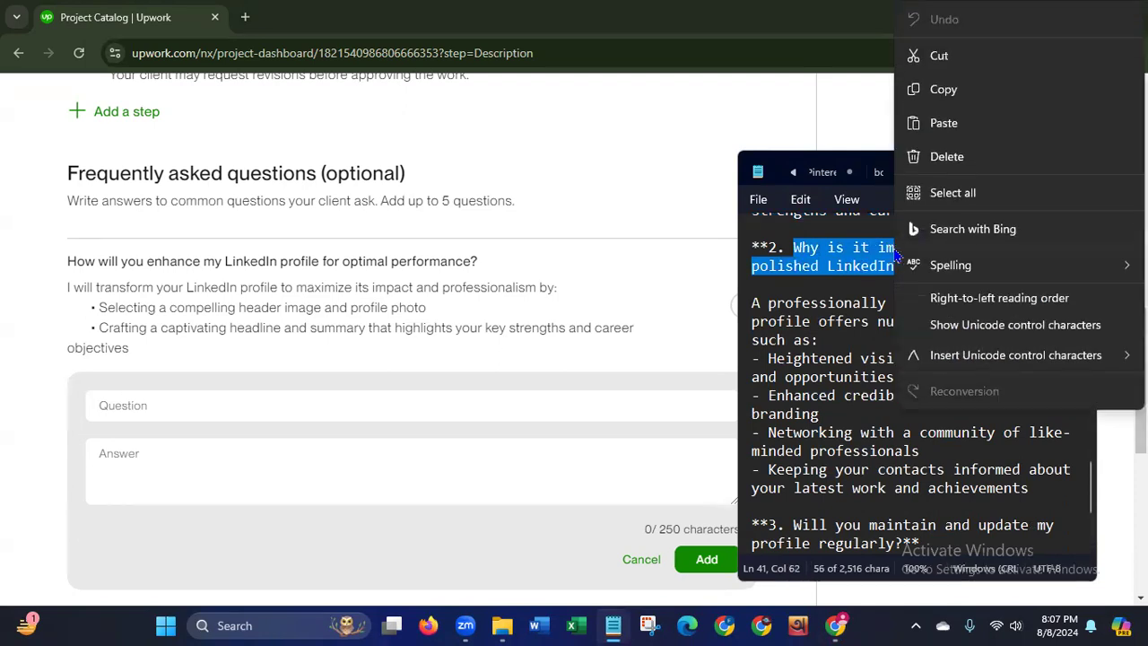
left_click(941, 88)
left_click(449, 405)
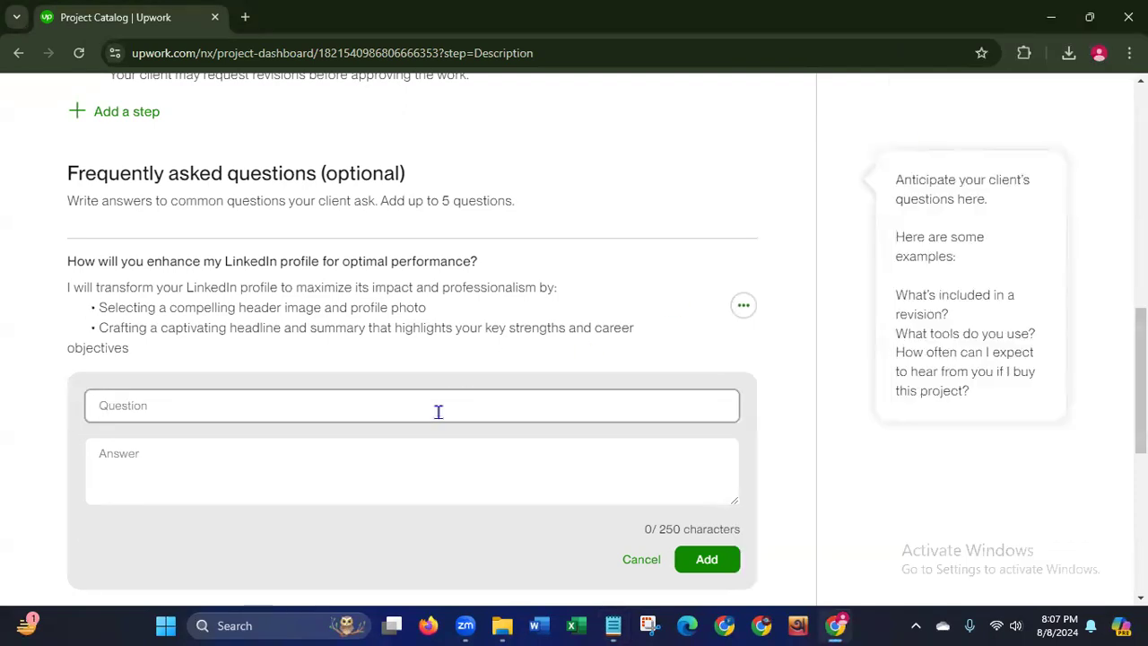
key("ctrl+v")
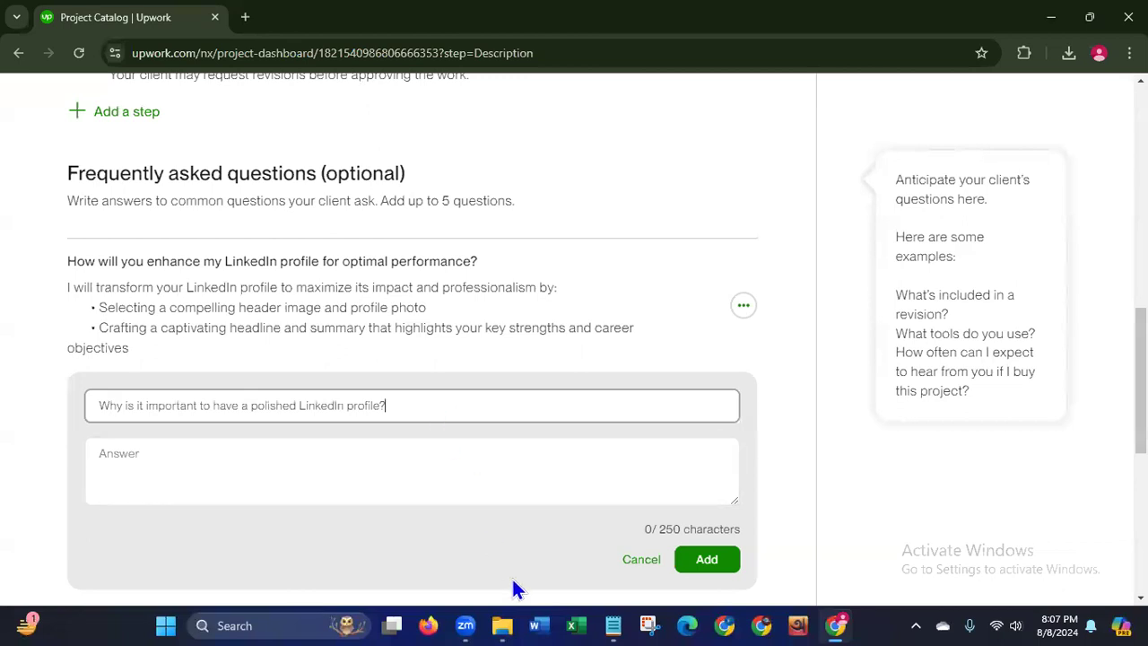
Step: Copy the second FAQ answer, from "A professionally optimized" to "like-minded professionals", out of Notepad into the answer field and add the entry
left_click(615, 620)
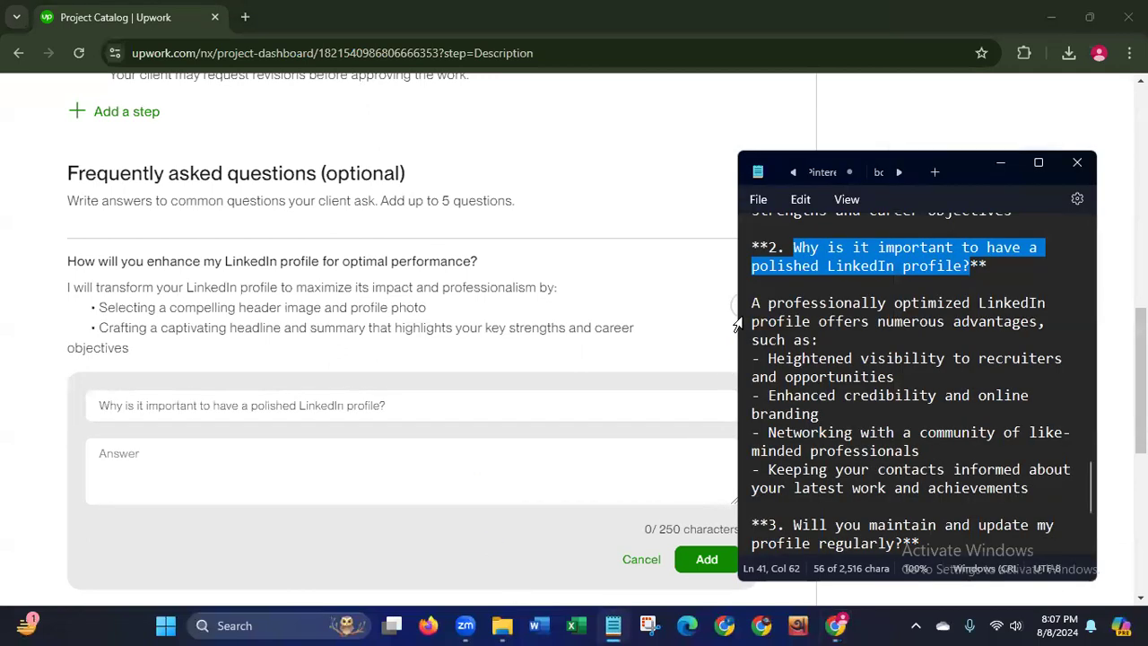
left_click_drag(752, 305, 899, 432)
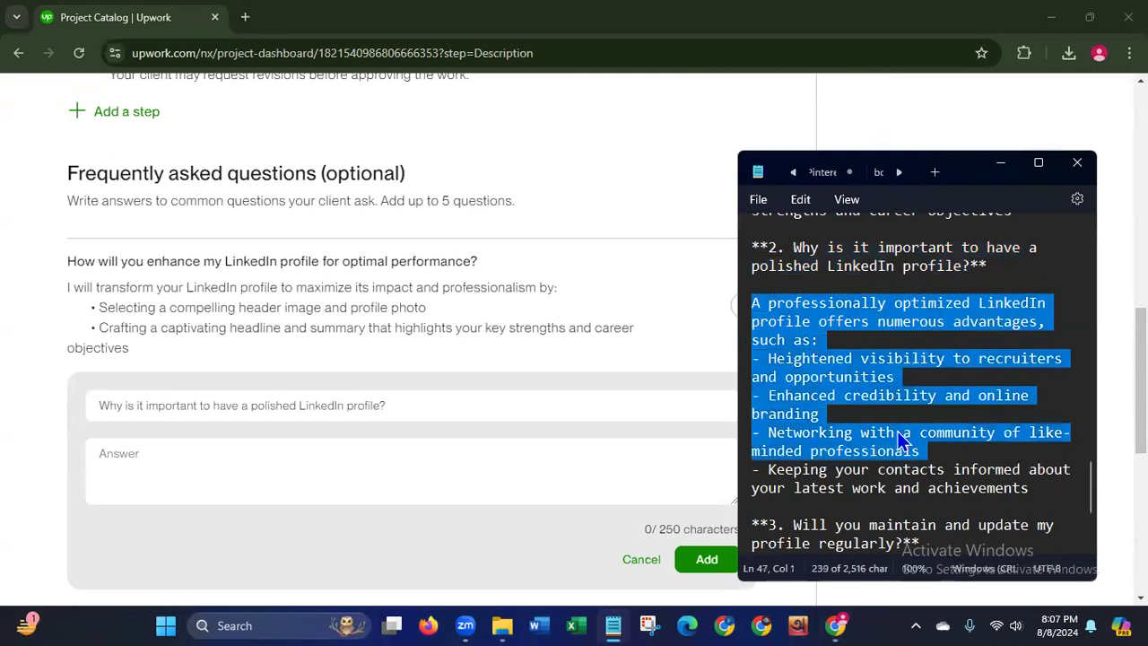
right_click(806, 368)
left_click(839, 87)
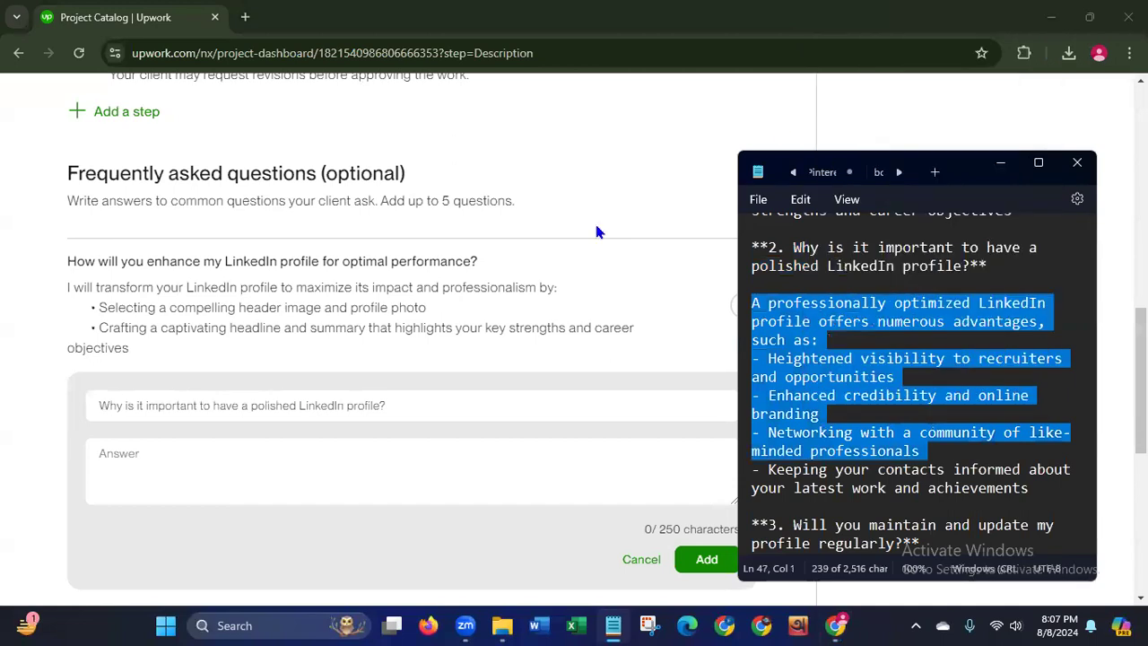
left_click(176, 492)
key("ctrl+v")
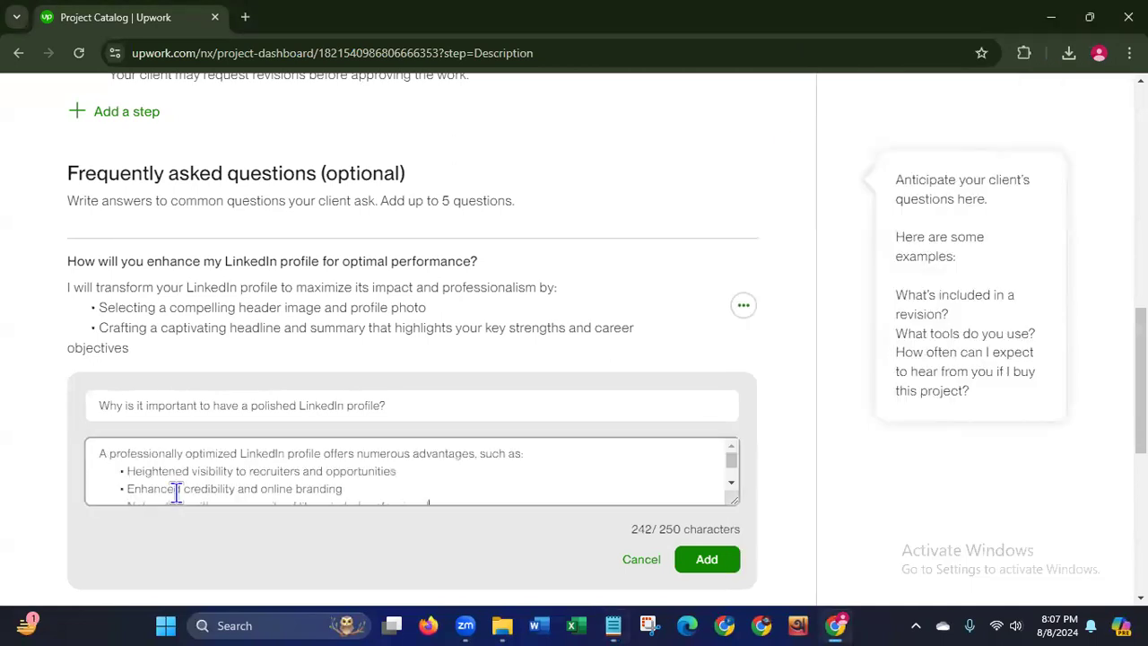
left_click(704, 560)
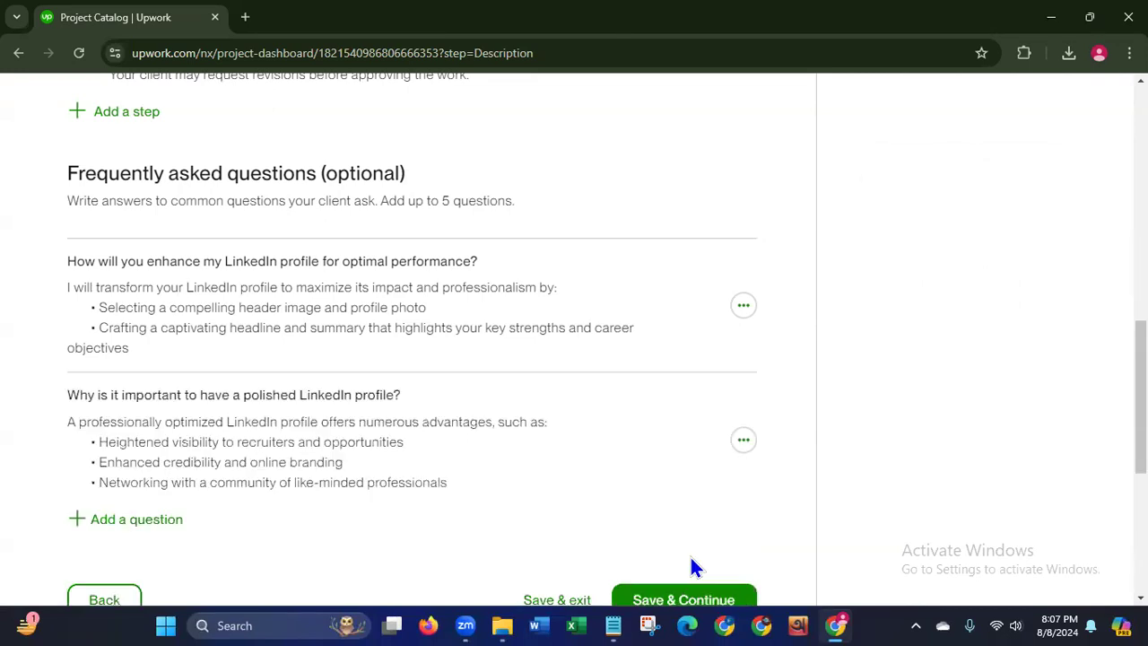
Step: Start a third FAQ entry and fill its question with "Will you maintain and update my profile regularly?" copied from Notepad
left_click(134, 522)
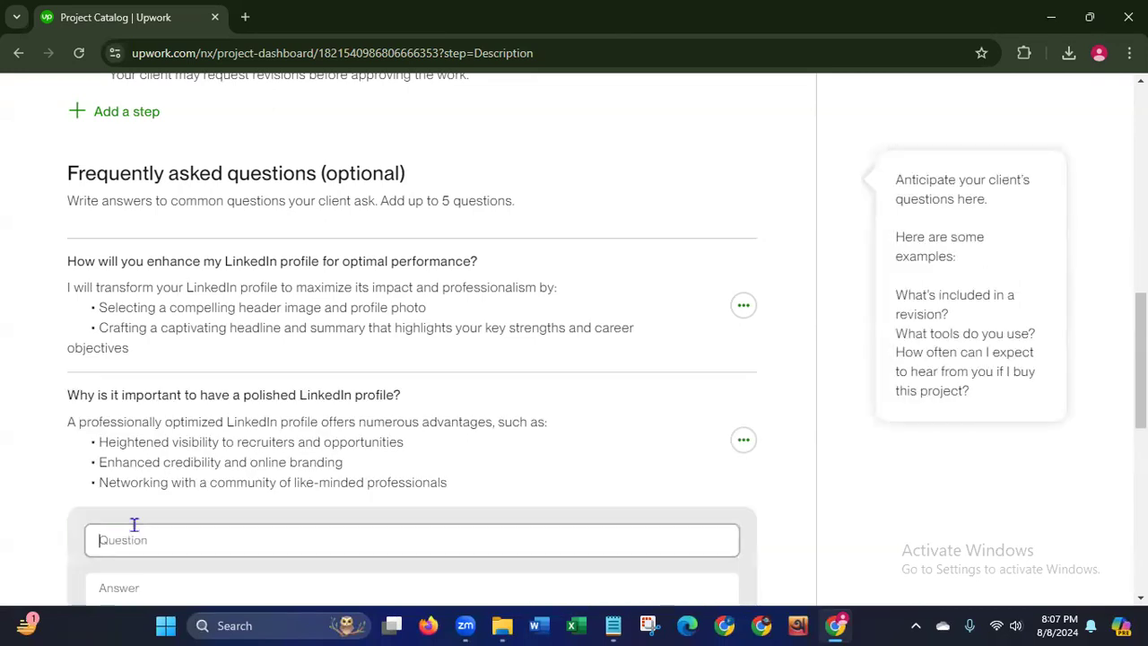
left_click(613, 625)
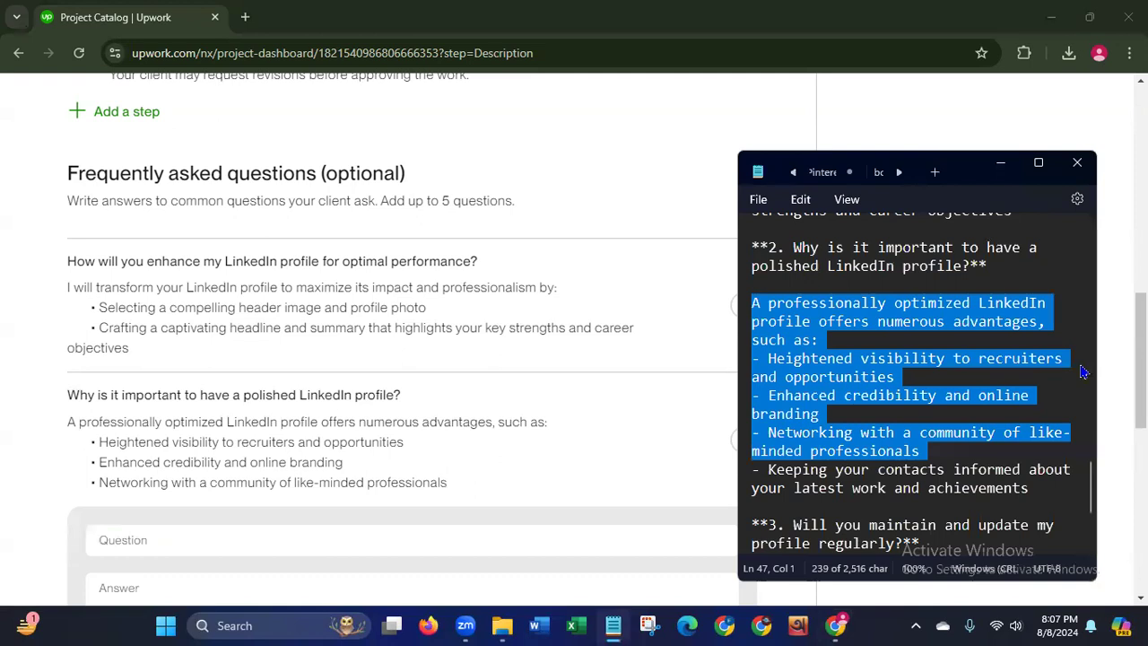
left_click_drag(1094, 475, 1088, 512)
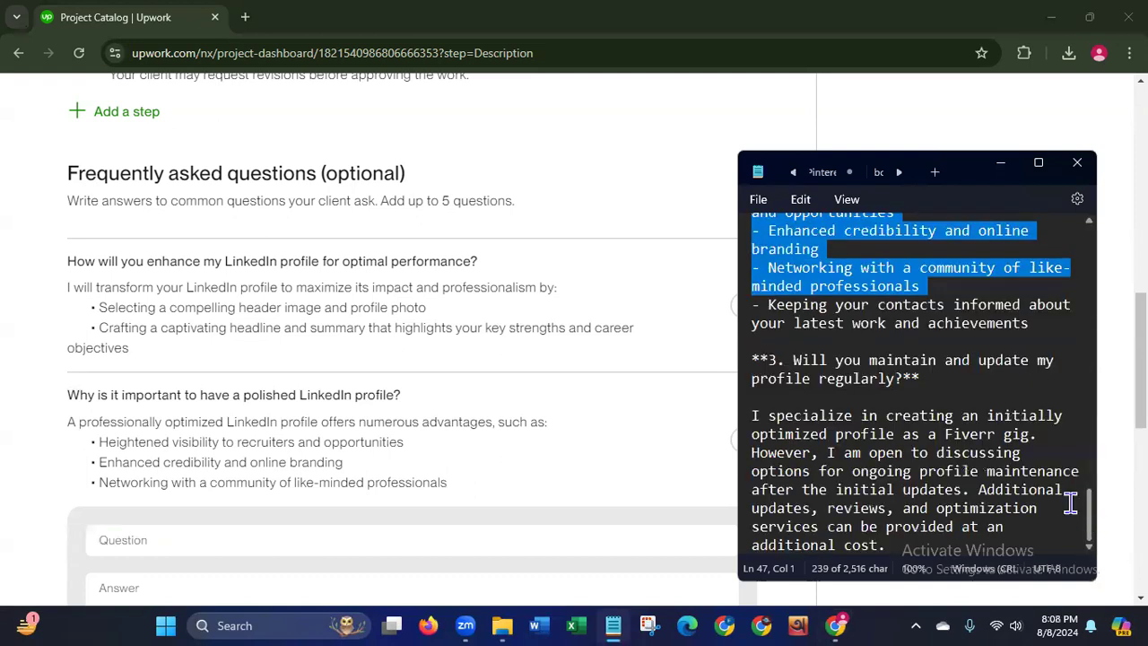
left_click_drag(793, 360, 903, 380)
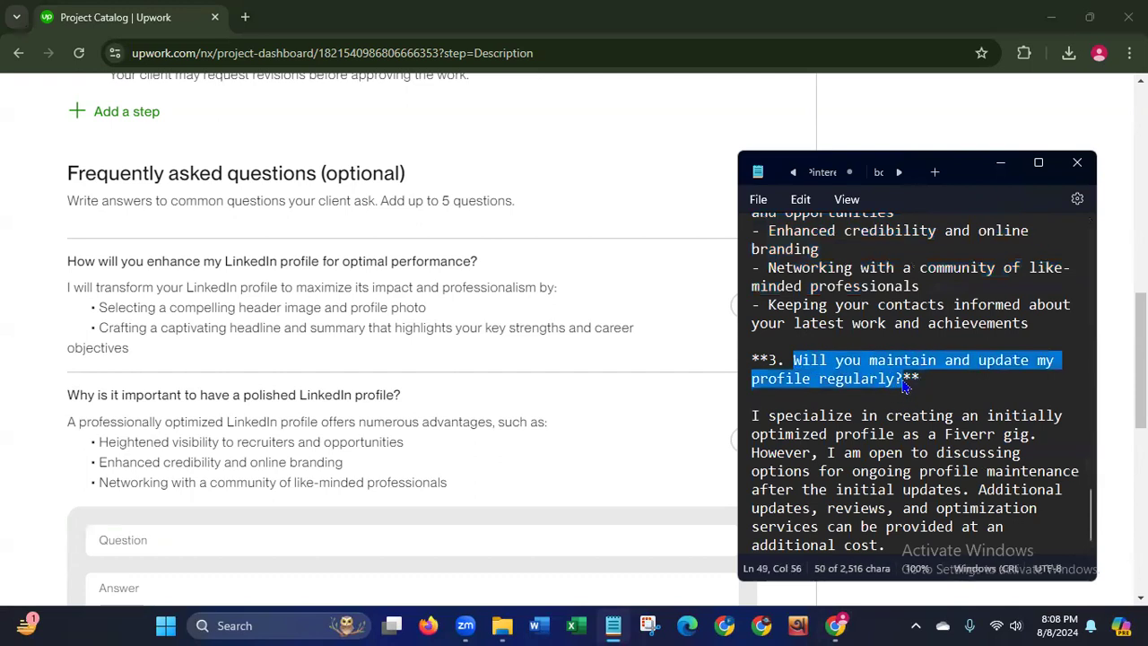
right_click(805, 367)
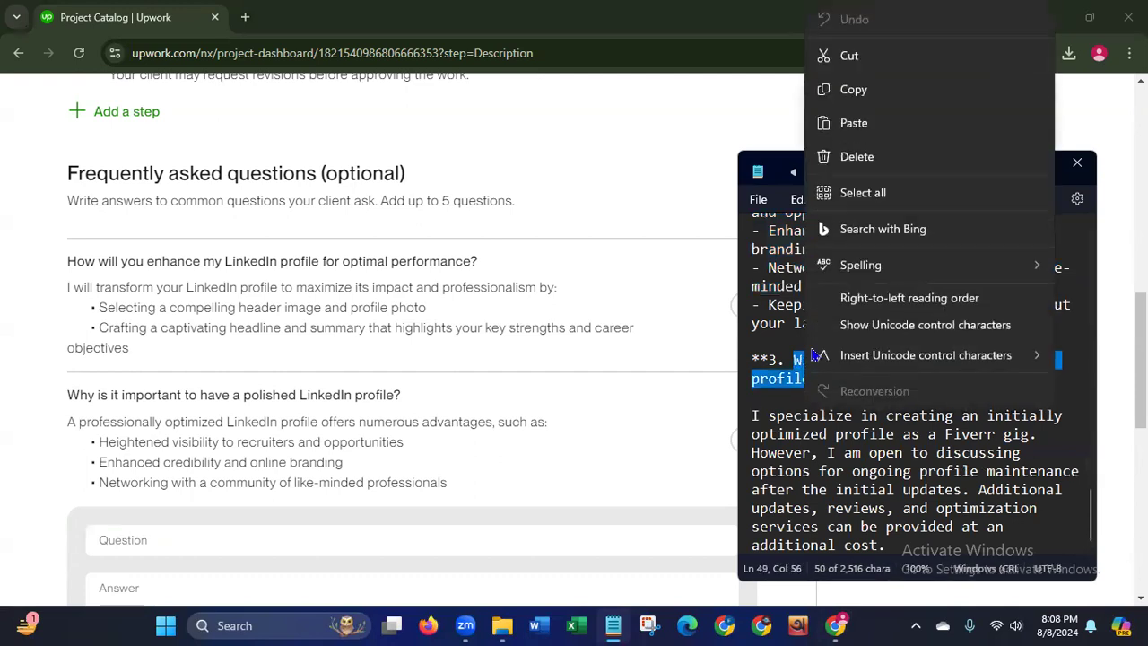
left_click(864, 89)
left_click(218, 531)
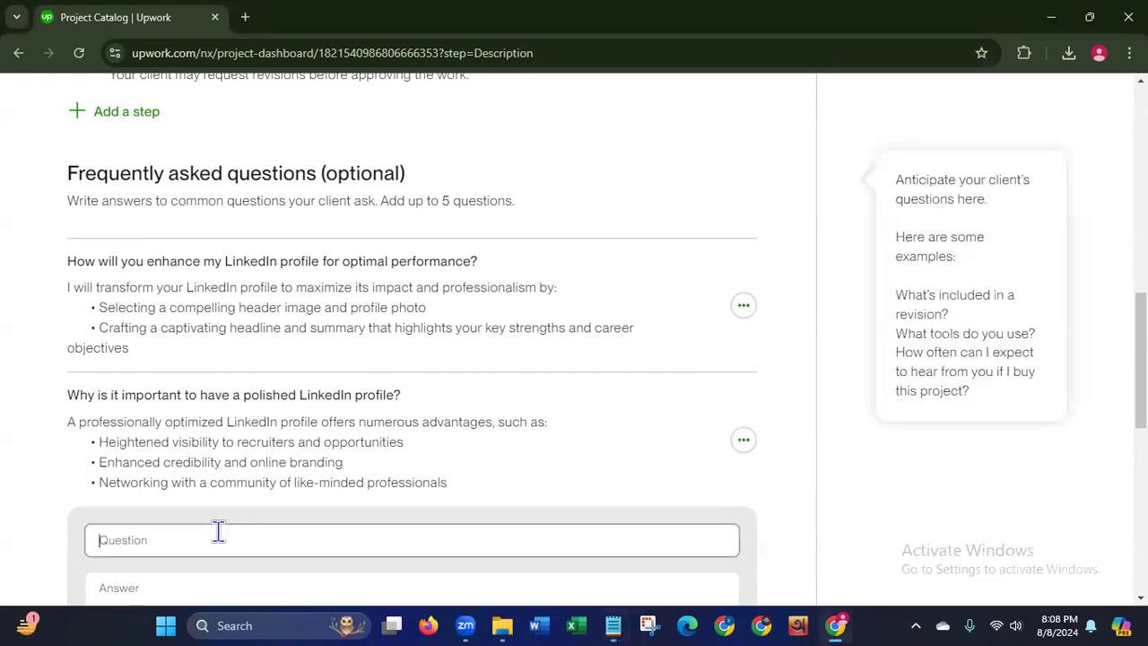
key("ctrl+v")
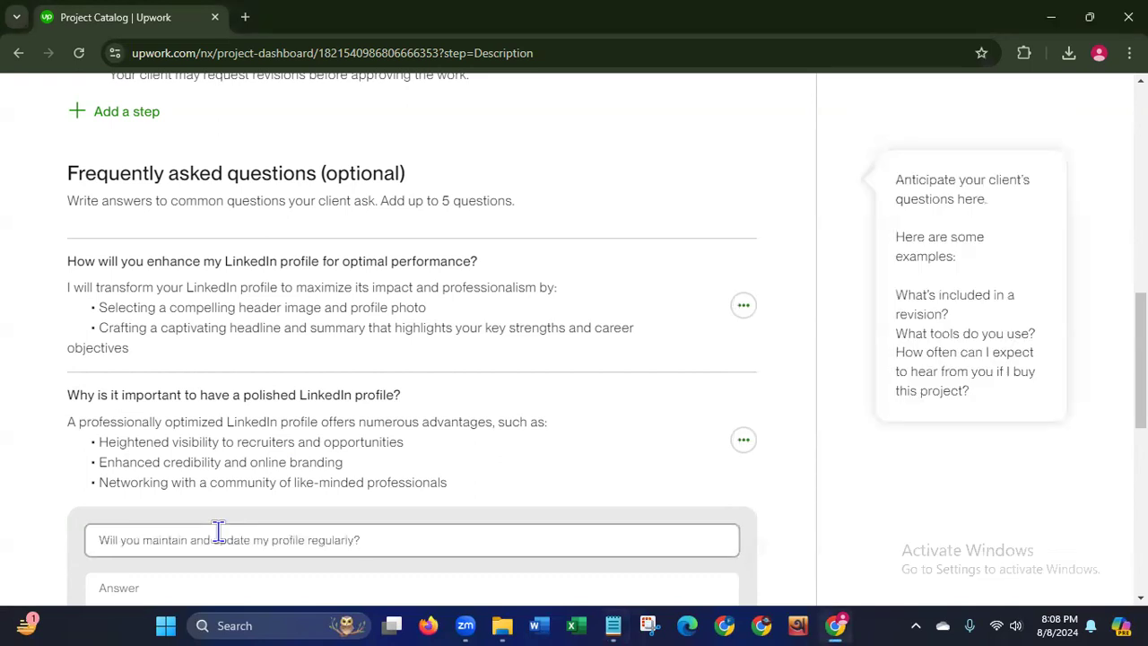
Step: Copy the third FAQ answer, from "I specialize in creating" to "optimization services", out of Notepad into the answer field
scroll(218, 531, "down", 5)
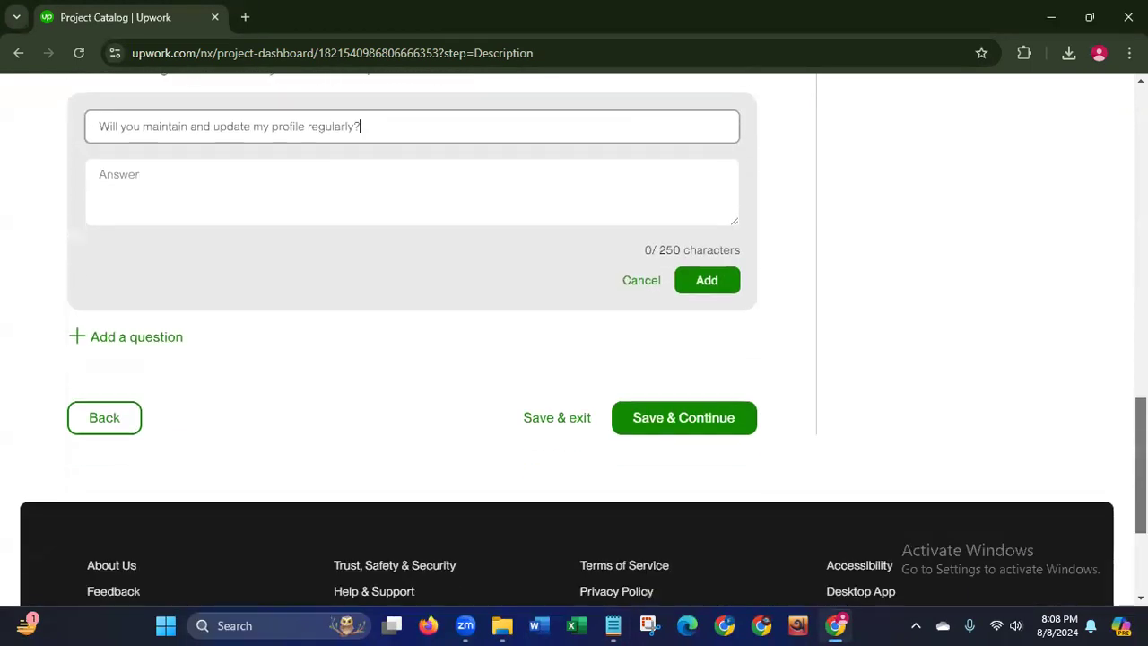
left_click(613, 620)
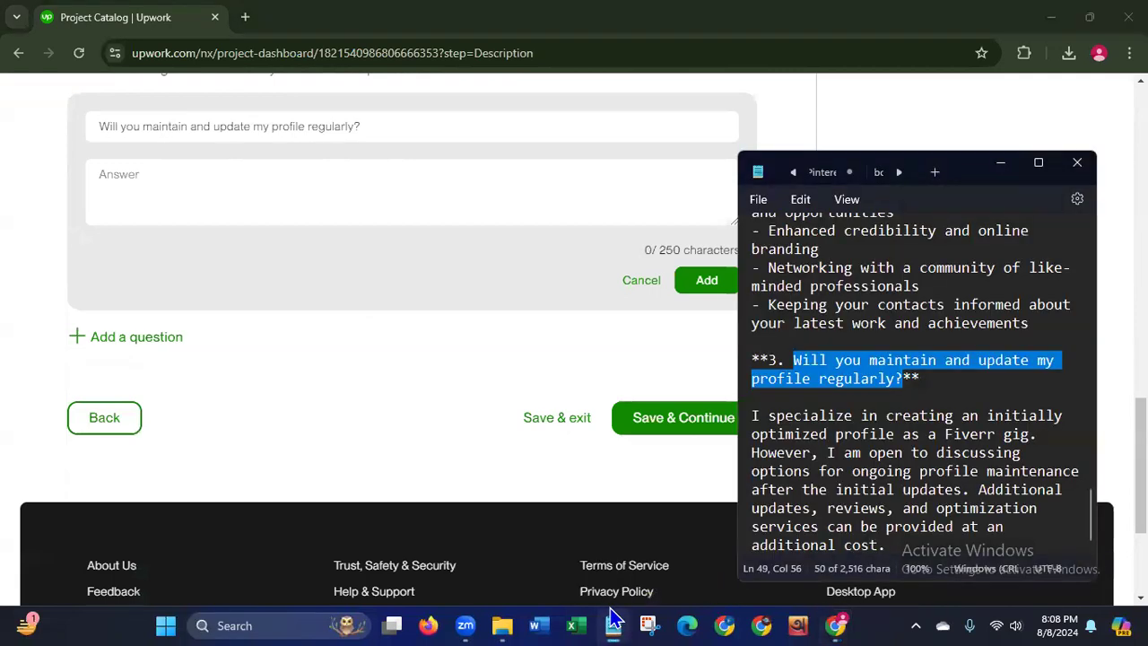
left_click_drag(754, 416, 819, 528)
right_click(794, 489)
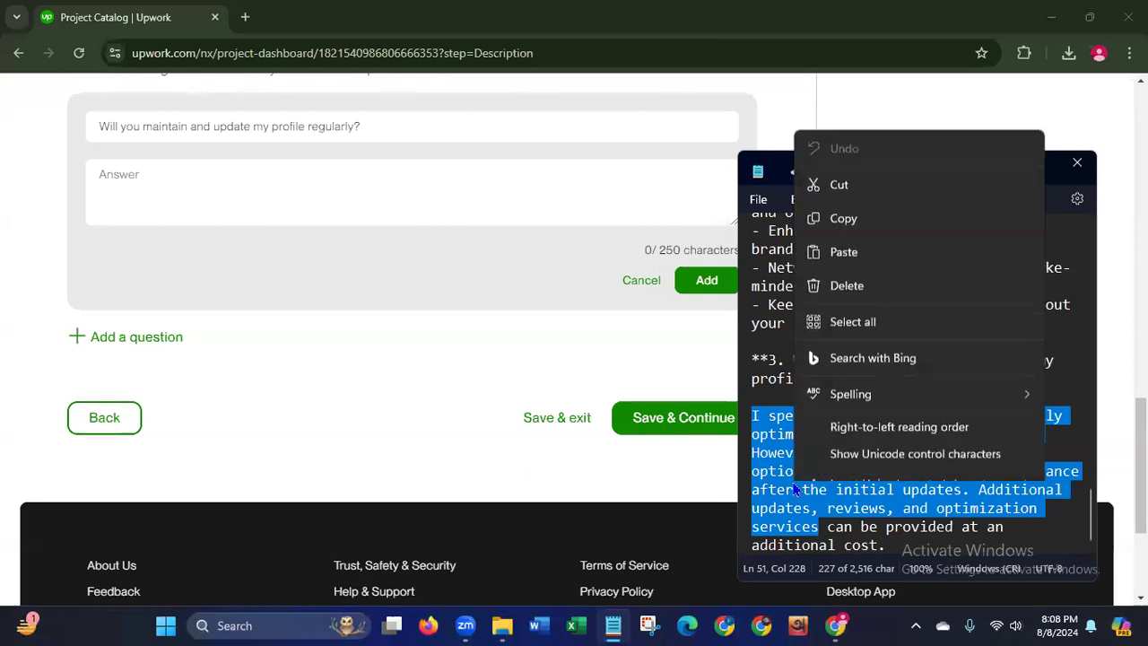
left_click(853, 160)
left_click(288, 191)
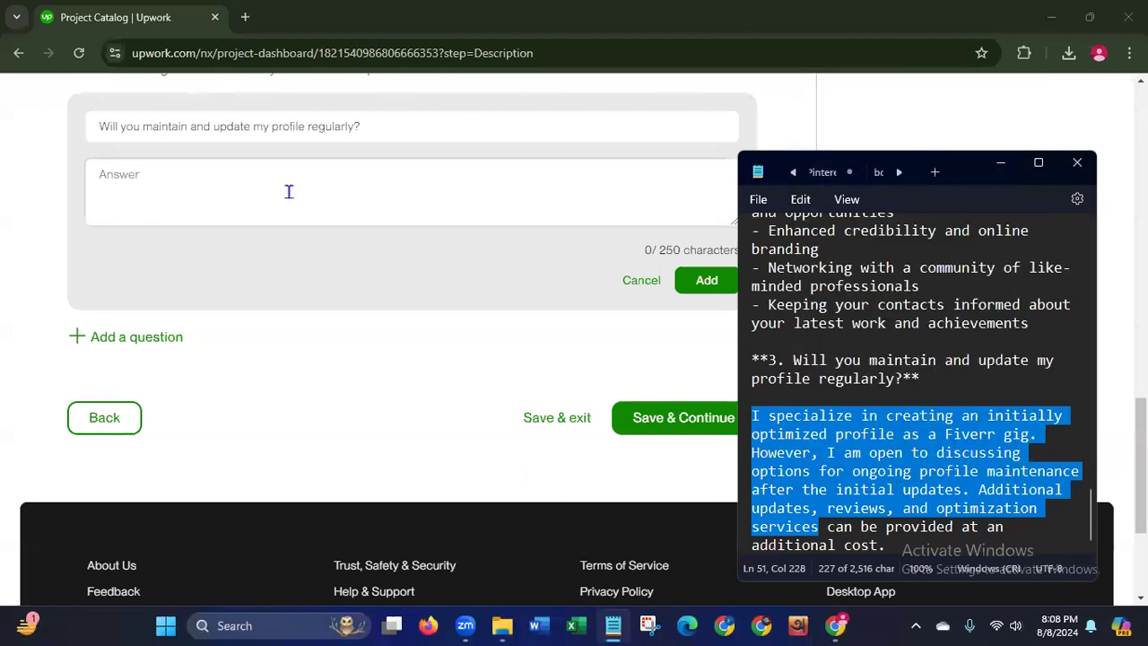
key("ctrl+v")
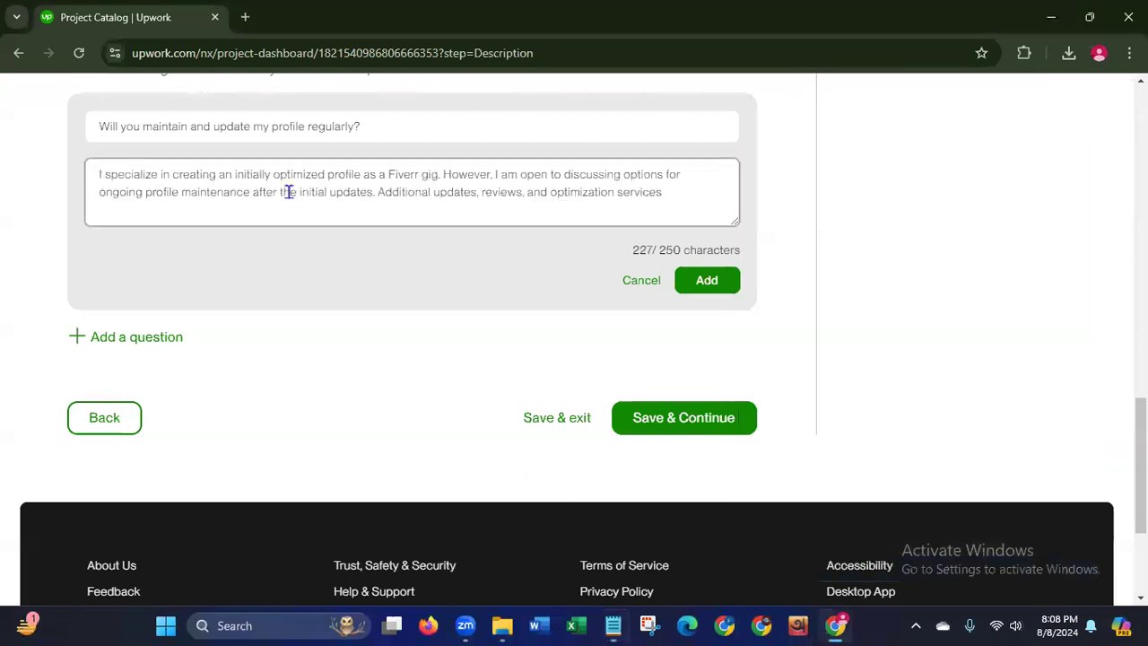
Step: Remove "as a Fiverr gig" from the answer's first sentence and end the answer with a period
left_click(438, 174)
key("BackSpace")
key("BackSpace")
key("BackSpace")
key("BackSpace")
key("BackSpace")
key("BackSpace")
key("BackSpace")
key("BackSpace")
key("BackSpace")
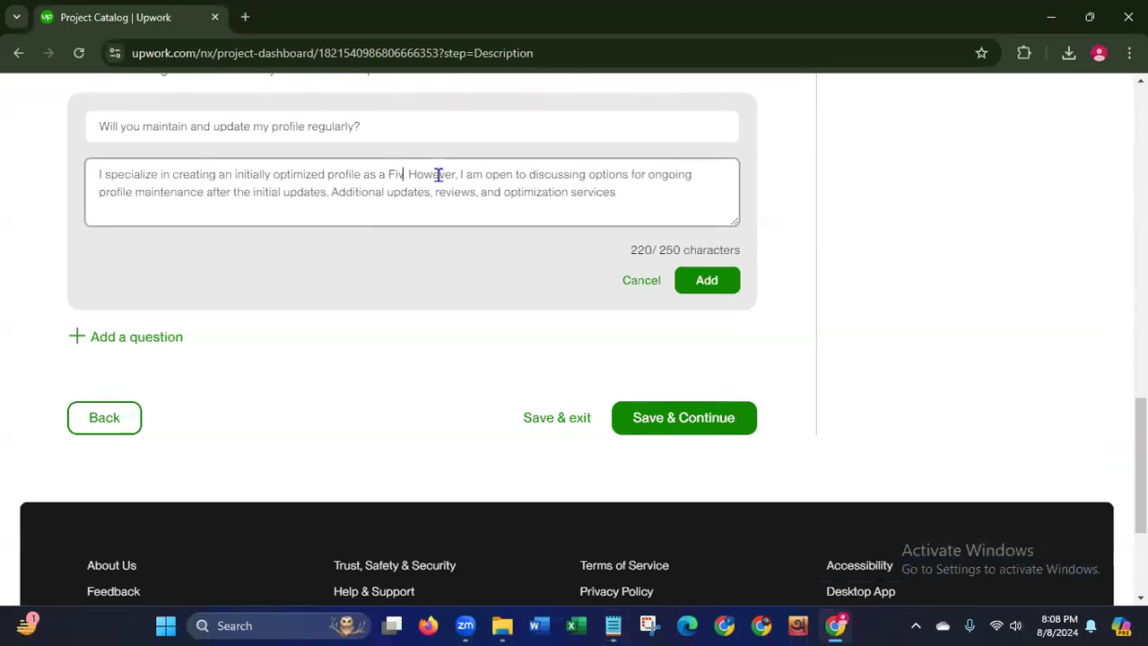
key("BackSpace")
key("BackSpace")
key("BackSpace")
key("BackSpace")
key("BackSpace")
key("BackSpace")
key("BackSpace")
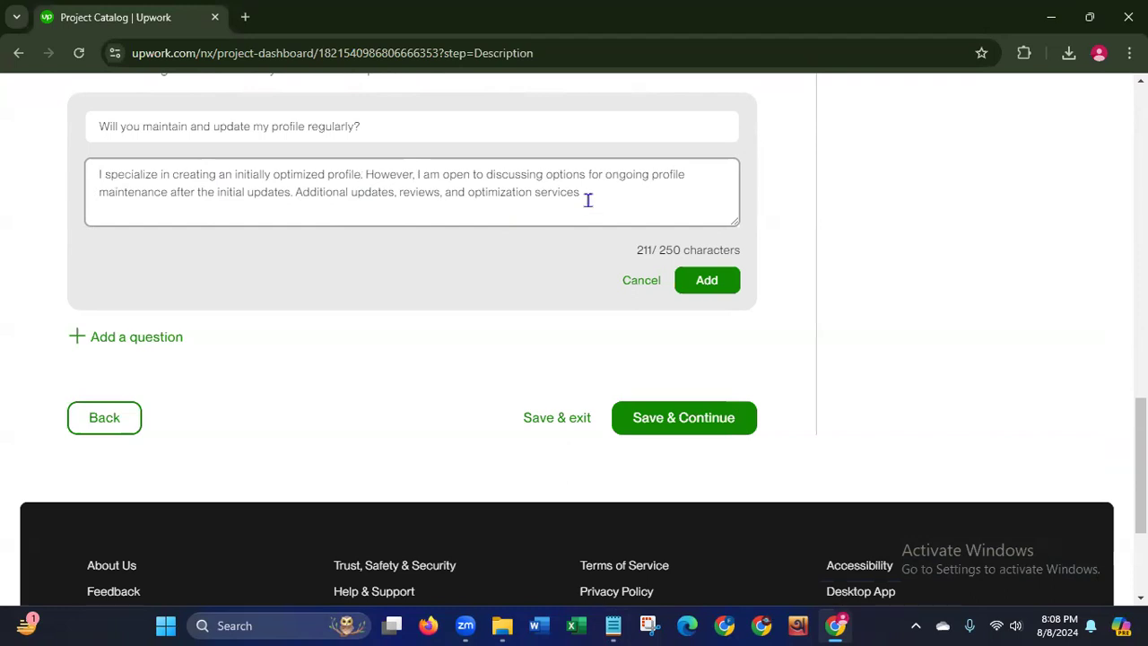
Step: Add the third FAQ entry, then save the description and continue to the project's Review stage
left_click(700, 281)
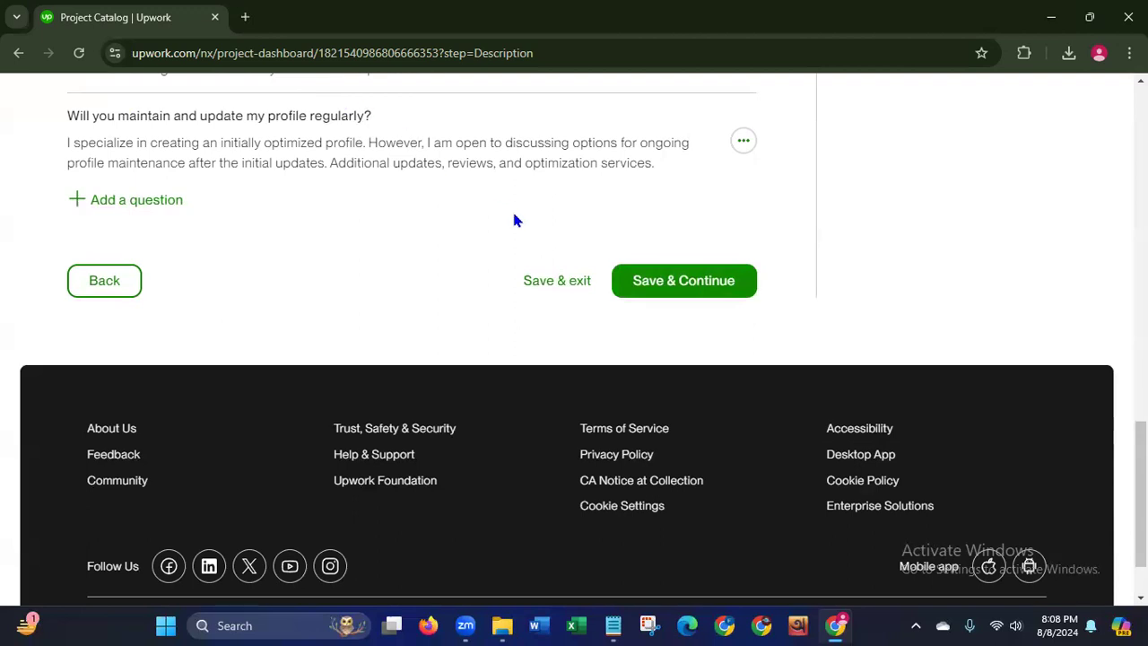
left_click(679, 285)
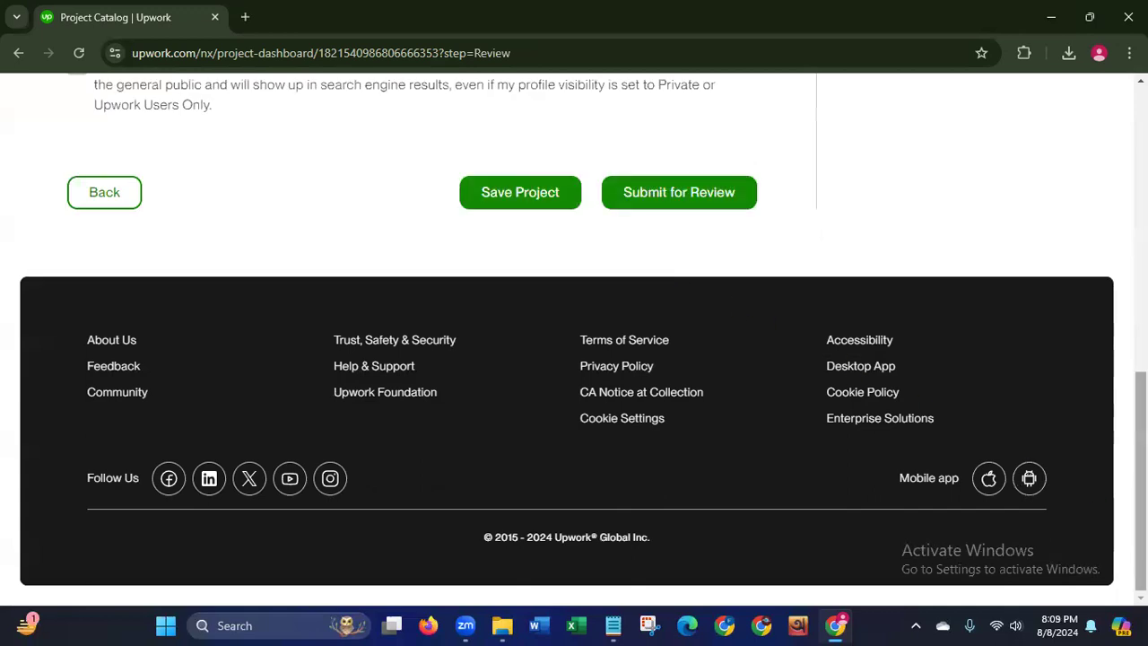
scroll(574, 336, "up", 6)
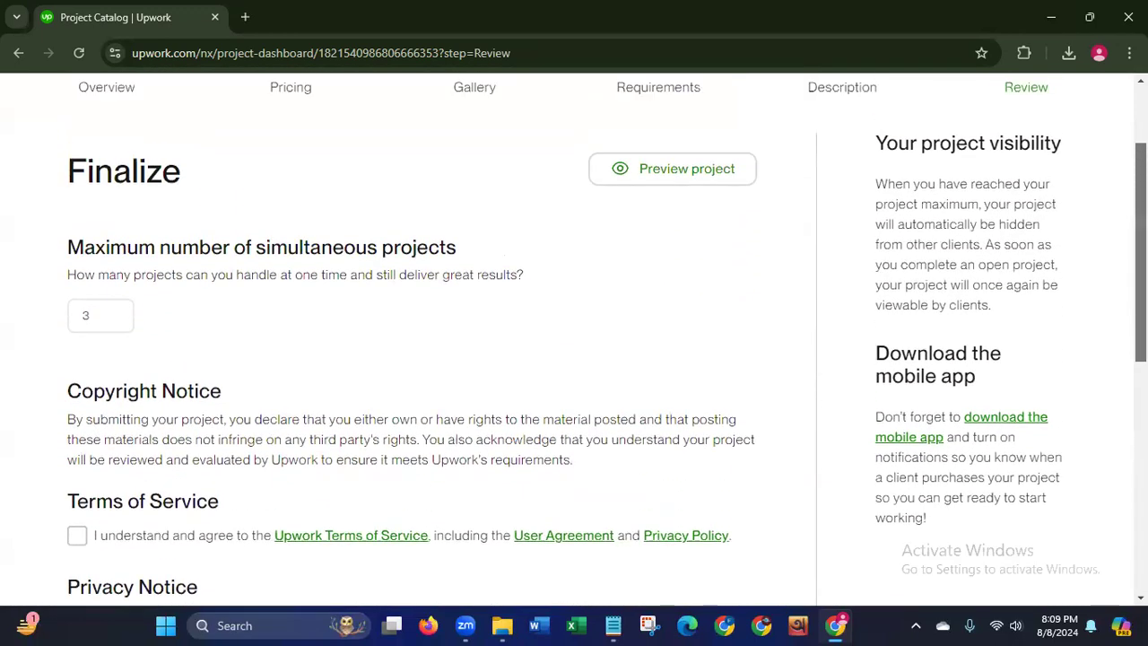